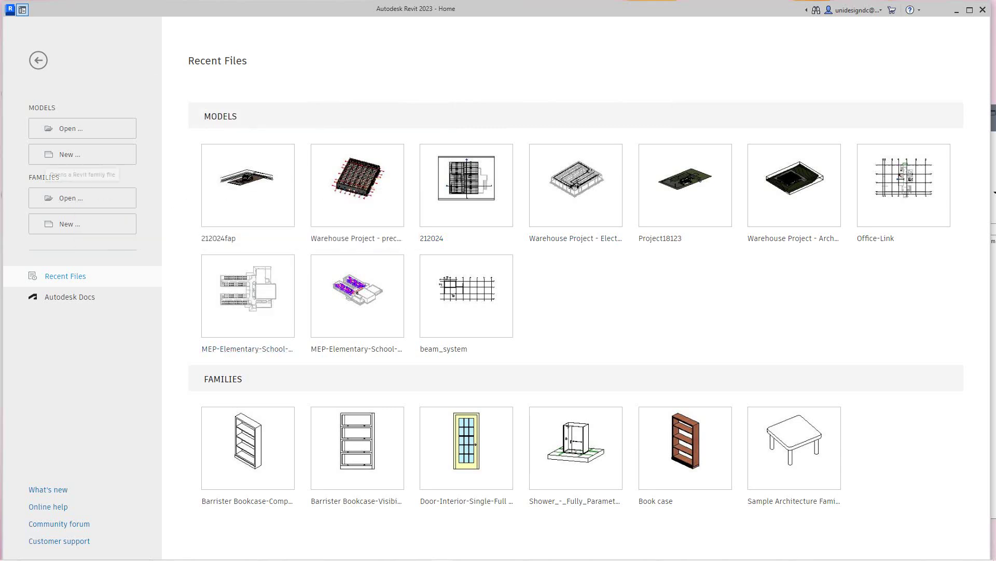
# Create a new family from the Data Device Hosted.rft template in the English-Imperial folder
pyautogui.click(73, 198)
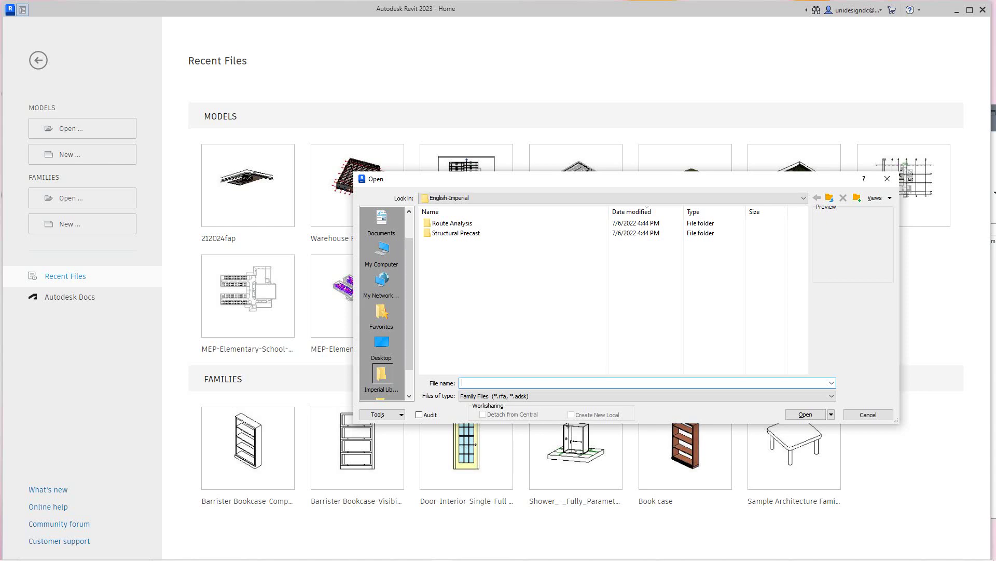
pyautogui.click(887, 178)
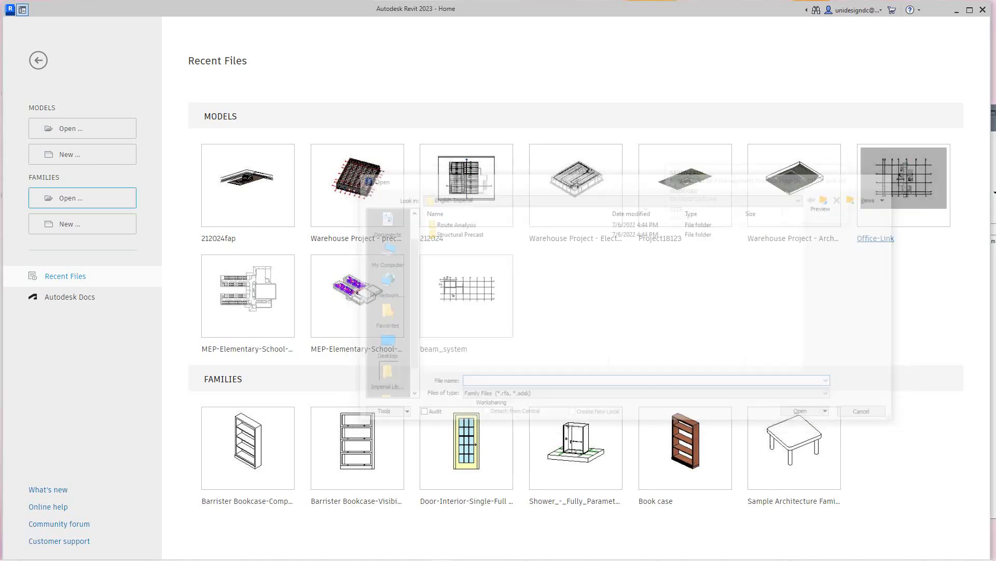
pyautogui.click(70, 224)
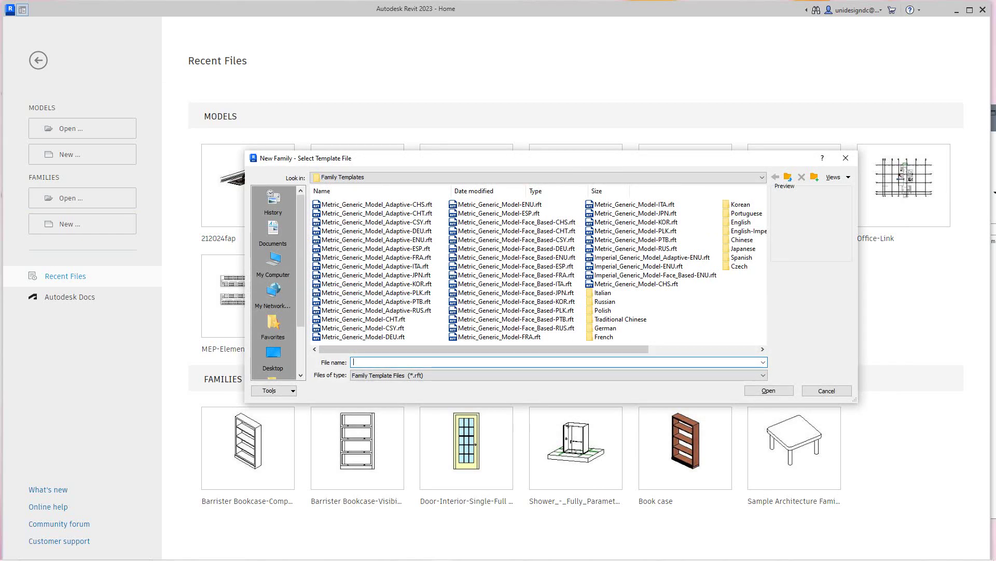
pyautogui.moveTo(499, 349); pyautogui.dragTo(610, 349)
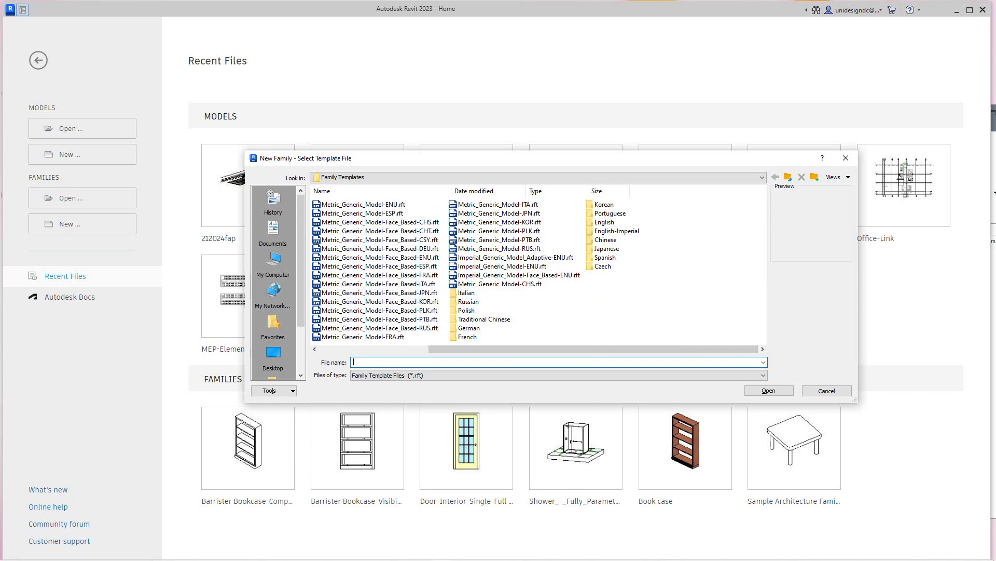
pyautogui.doubleClick(617, 230)
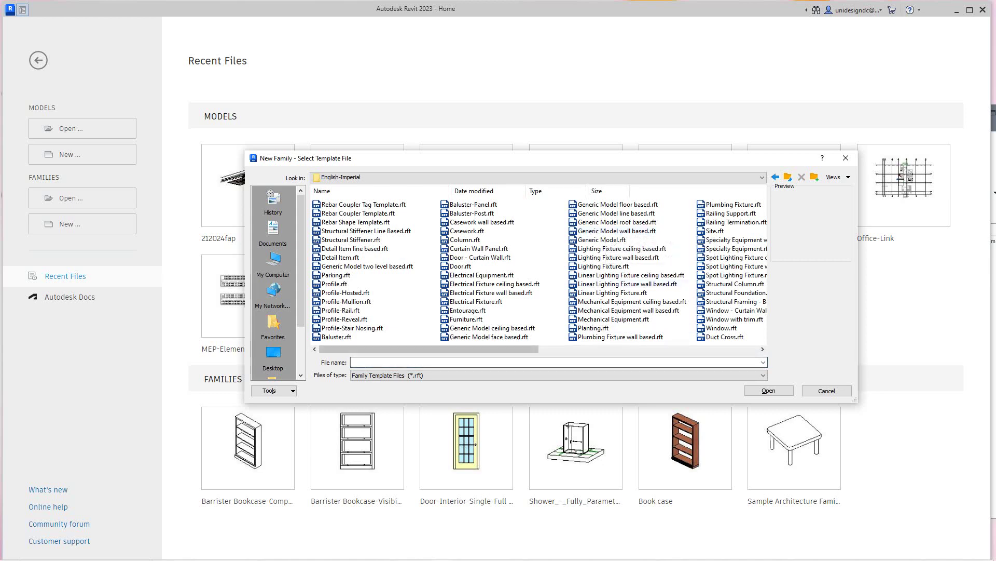
pyautogui.scroll(-3, 467, 309)
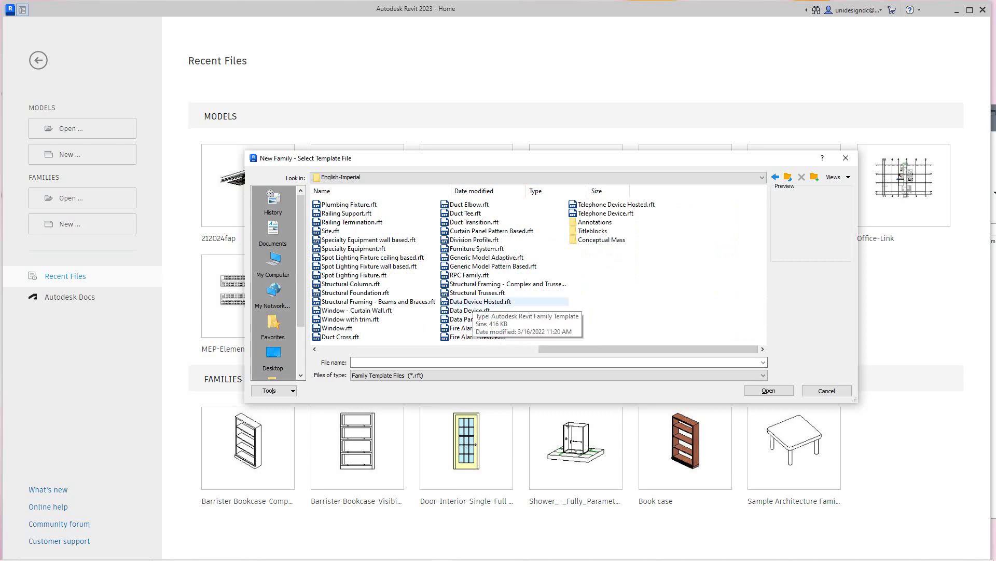
pyautogui.click(477, 302)
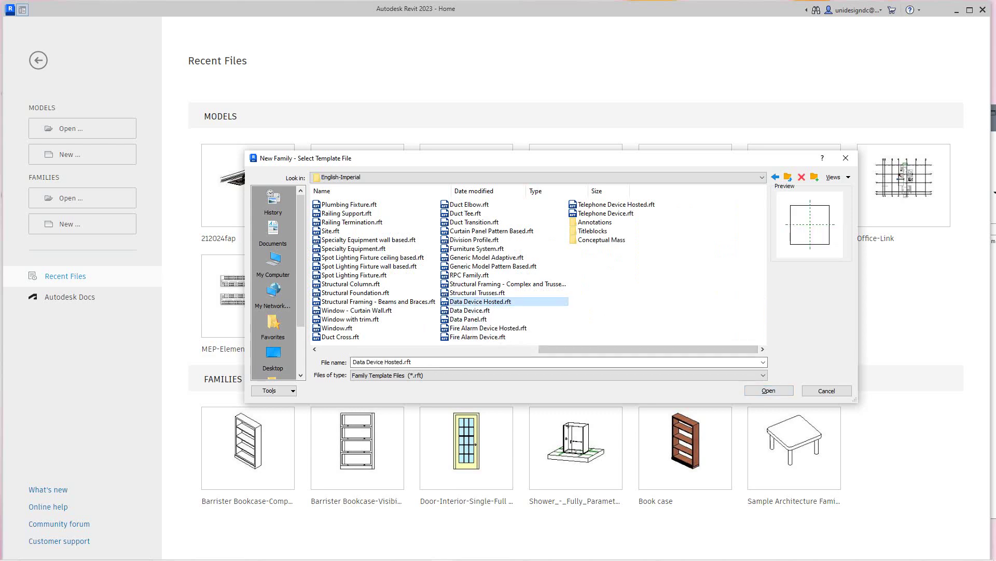
pyautogui.press('Return')
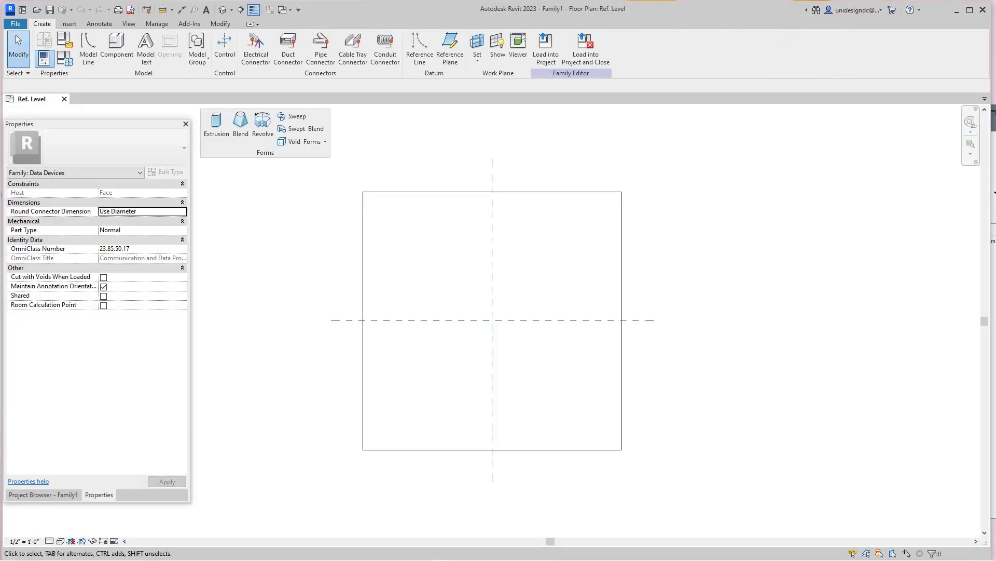
pyautogui.scroll(3, 536, 331)
pyautogui.scroll(-3, 536, 330)
pyautogui.moveTo(536, 331); pyautogui.dragTo(616, 340, button='middle')
pyautogui.scroll(3, 651, 326)
pyautogui.scroll(-2, 649, 325)
pyautogui.scroll(3, 615, 340)
pyautogui.scroll(-2, 616, 339)
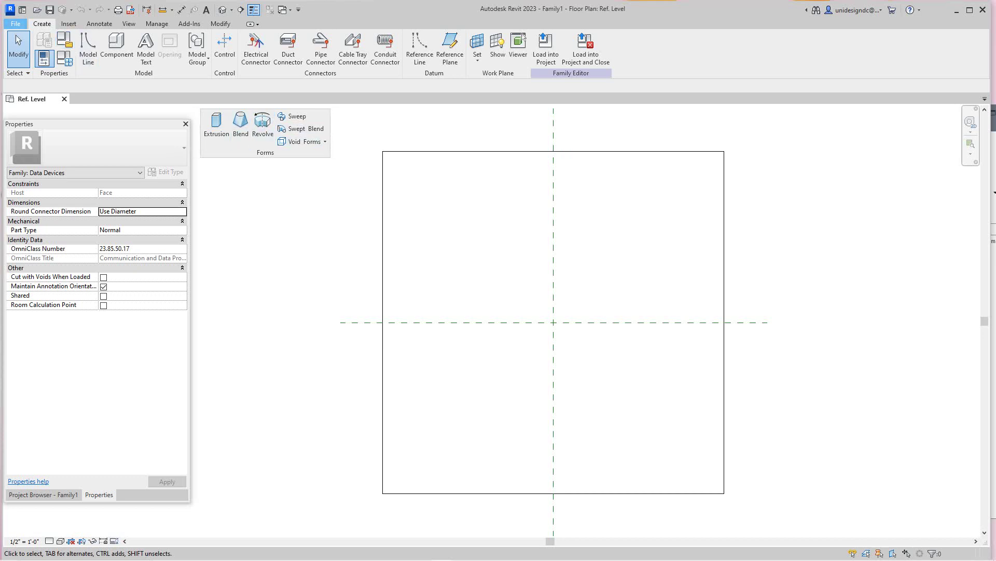
# Begin saving the family as a new file on the Desktop with the file name data receptacle
pyautogui.click(16, 23)
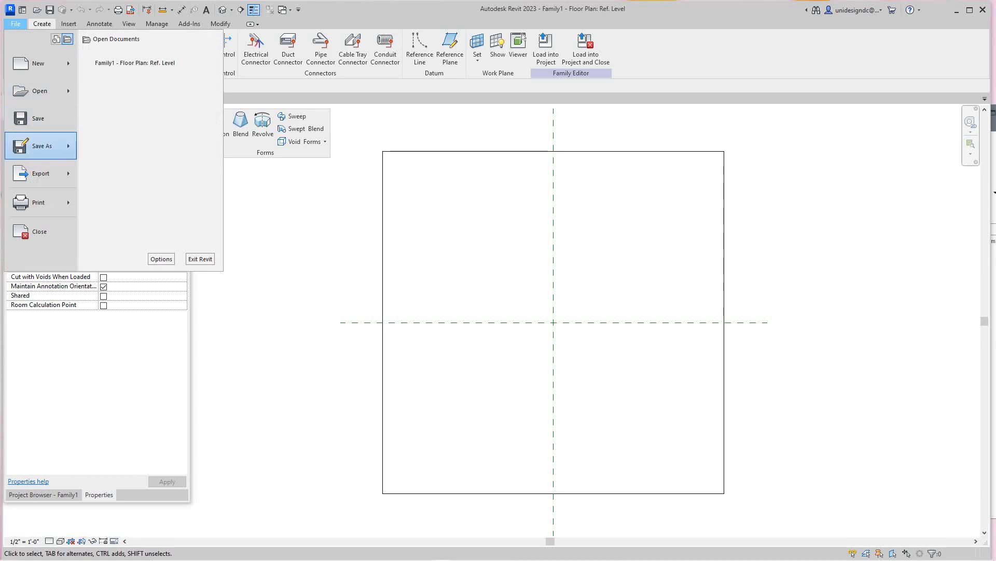
pyautogui.moveTo(41, 145)
pyautogui.click(119, 132)
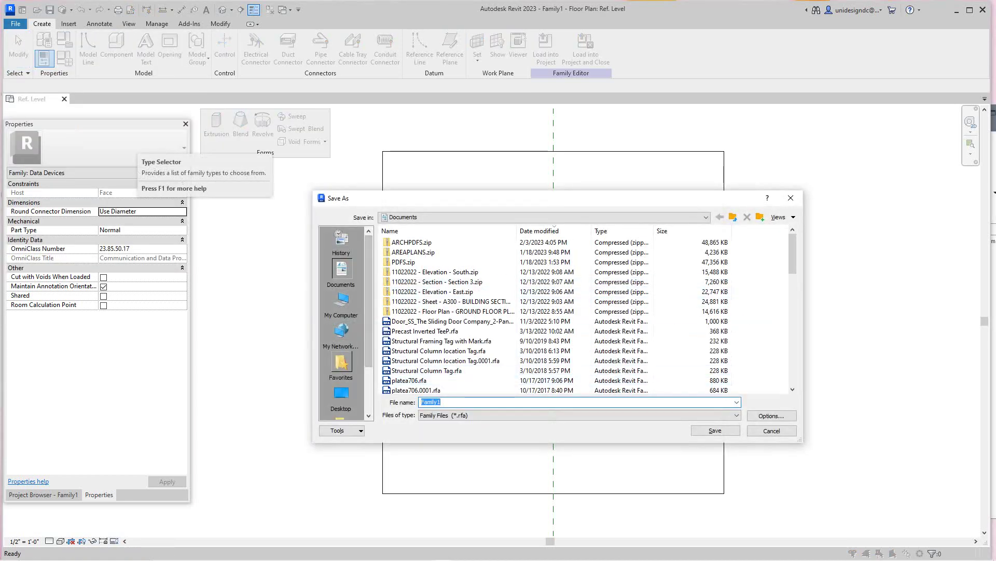
pyautogui.click(342, 396)
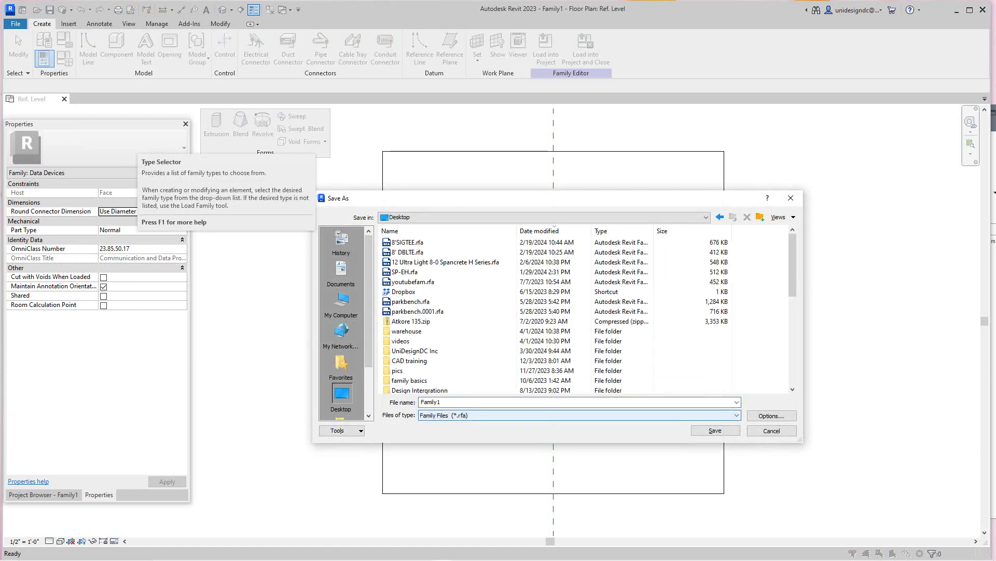
pyautogui.click(571, 401)
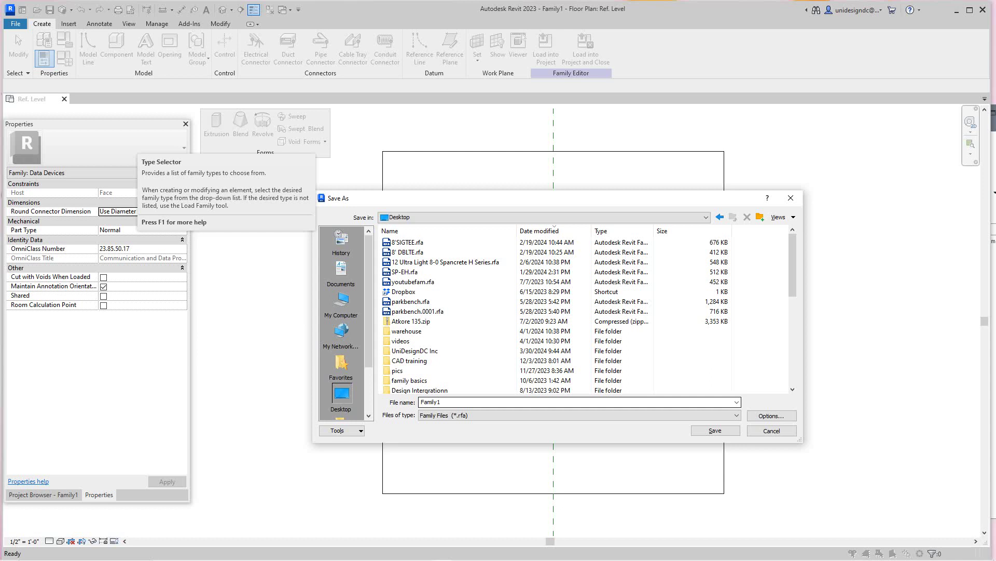
pyautogui.click(441, 402)
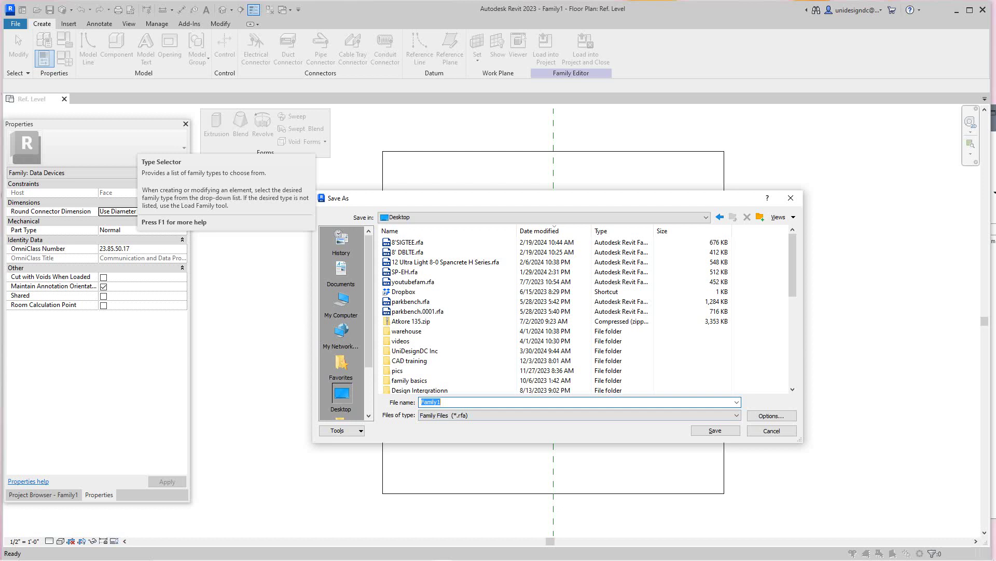
pyautogui.write('dataa receptacle')
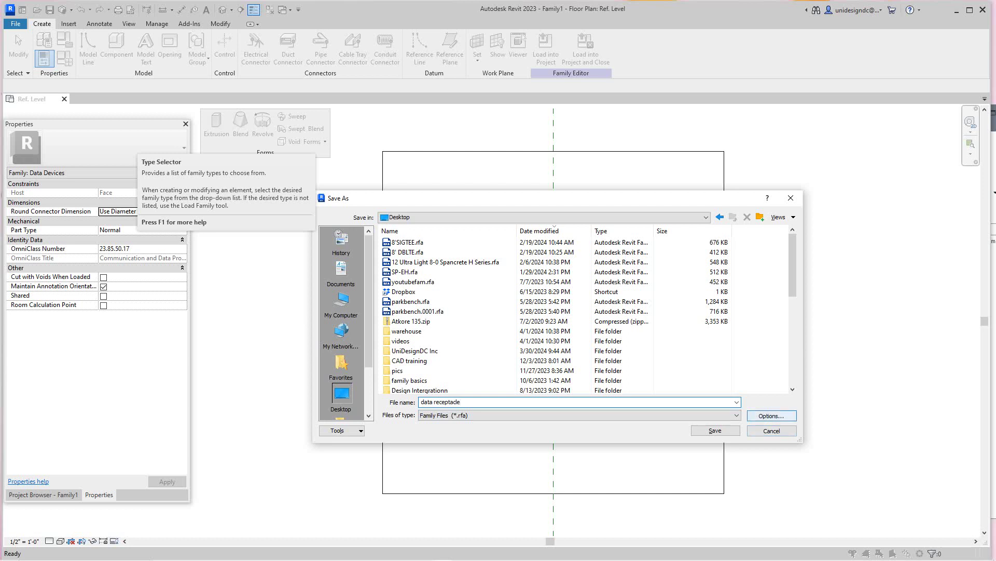
# Set the maximum backups to 1 in the file save options and save the family
pyautogui.click(772, 415)
pyautogui.write('1')
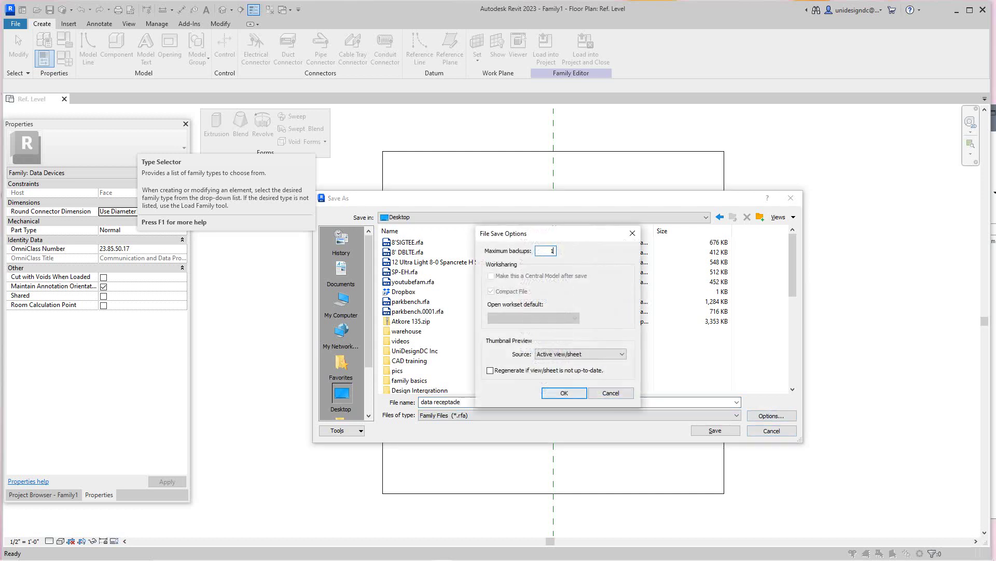
pyautogui.click(564, 393)
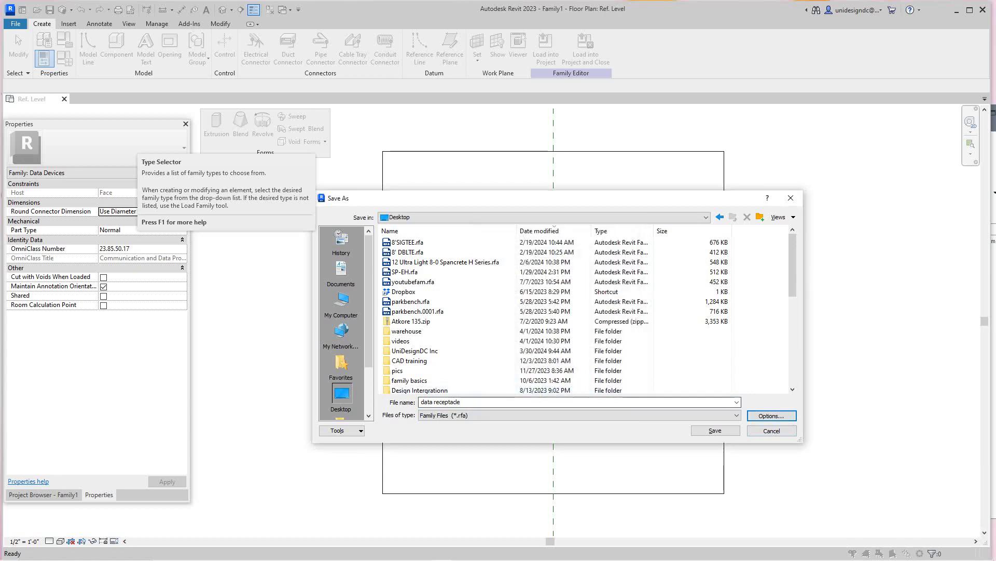
pyautogui.press('Return')
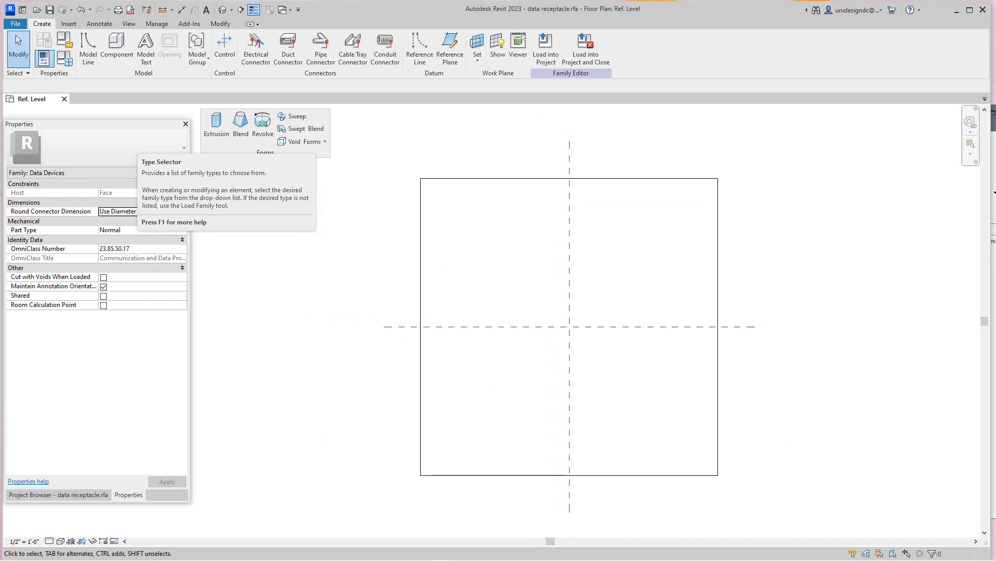
# Start the Reference Plane tool and set the Ref. Level view's scale to 3" = 1'-0"
pyautogui.scroll(1, 508, 218)
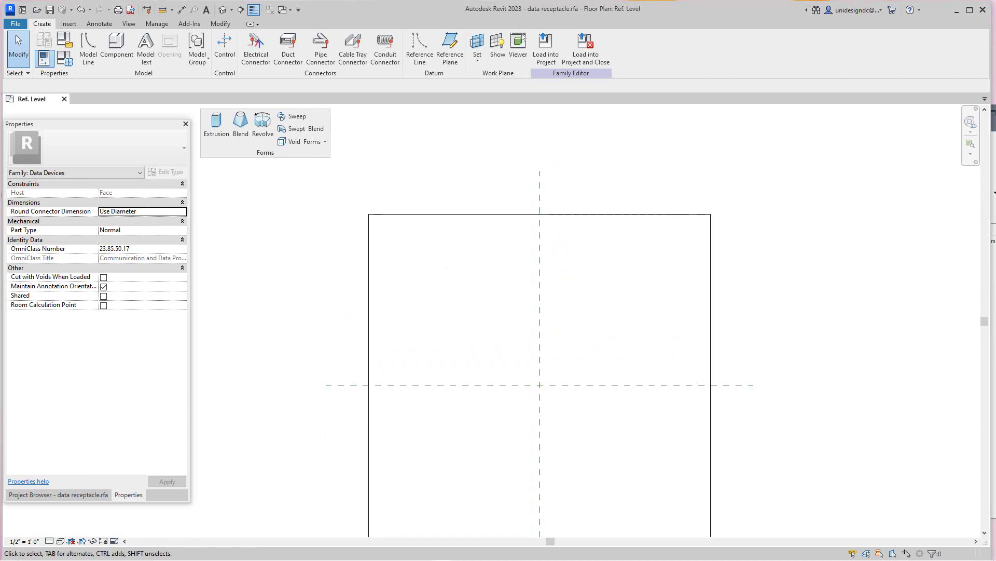
pyautogui.click(450, 47)
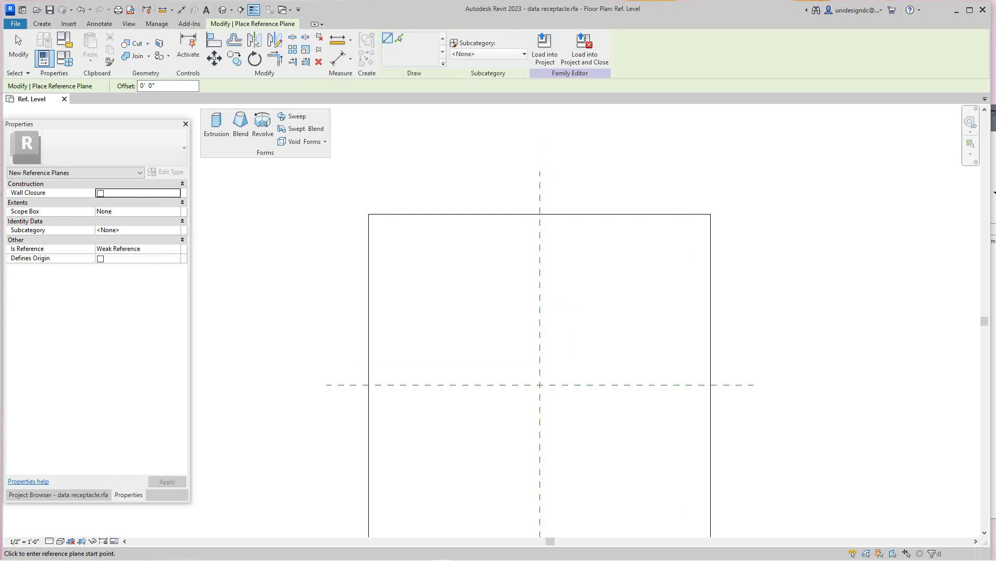
pyautogui.scroll(-1, 321, 290)
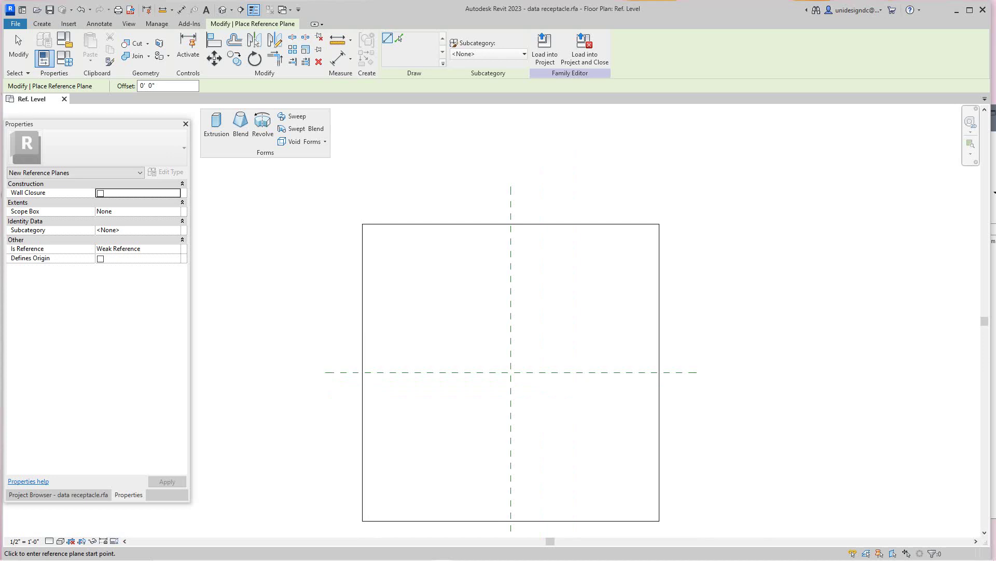
pyautogui.click(24, 541)
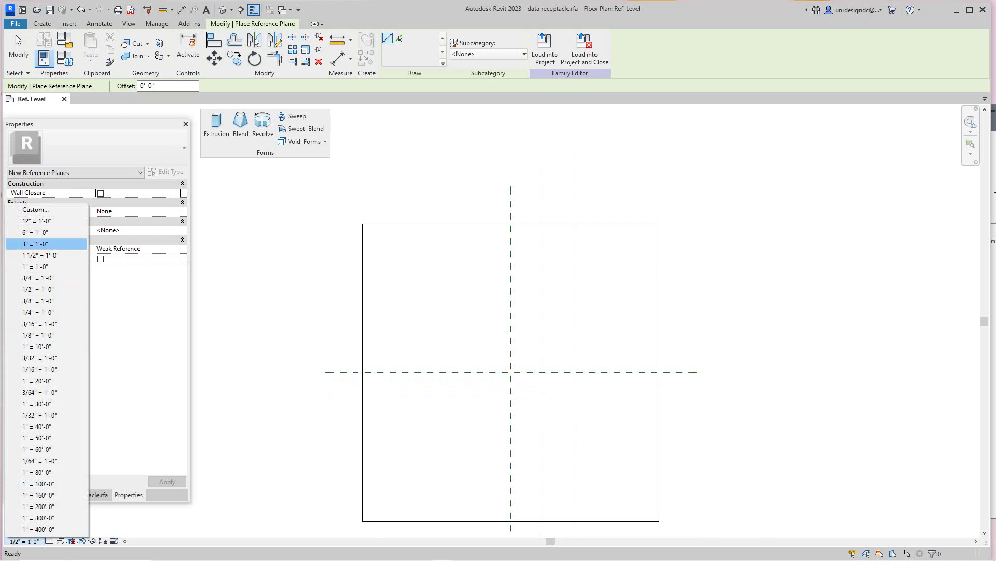
pyautogui.click(36, 244)
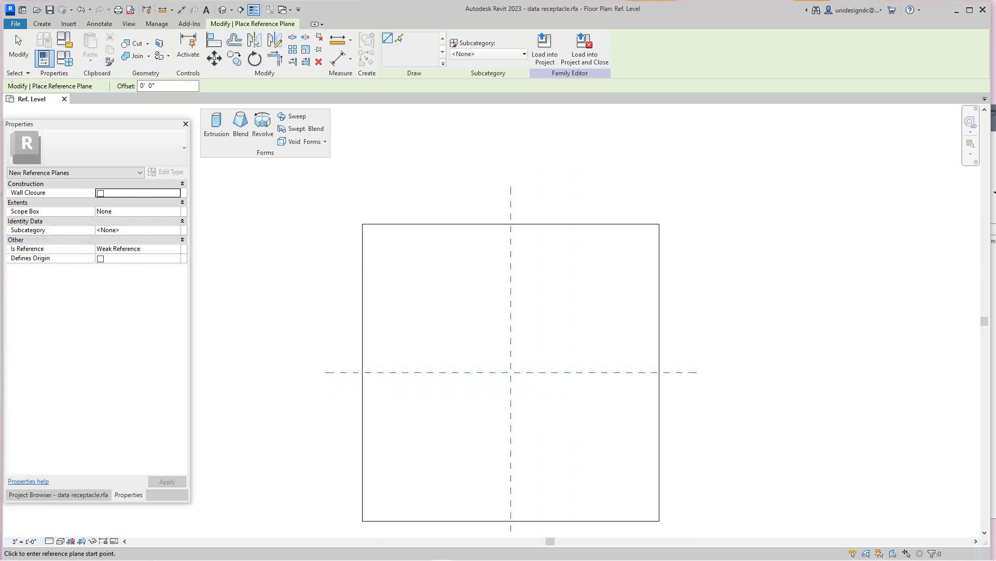
pyautogui.scroll(-3, 506, 300)
pyautogui.moveTo(506, 300); pyautogui.dragTo(515, 288, button='middle')
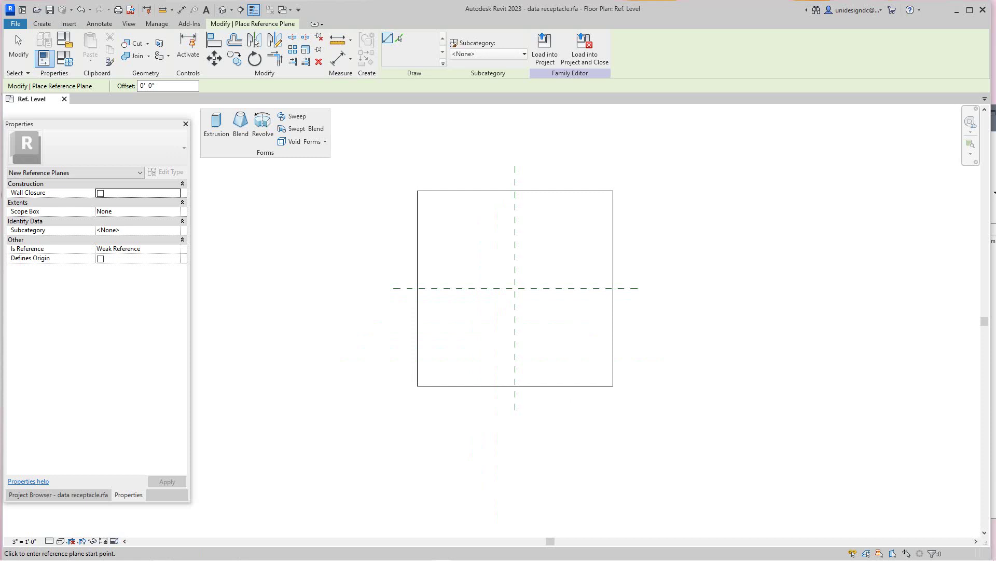
# Change the length format in the project units to fractional inches, and accept the unit settings
pyautogui.click(99, 24)
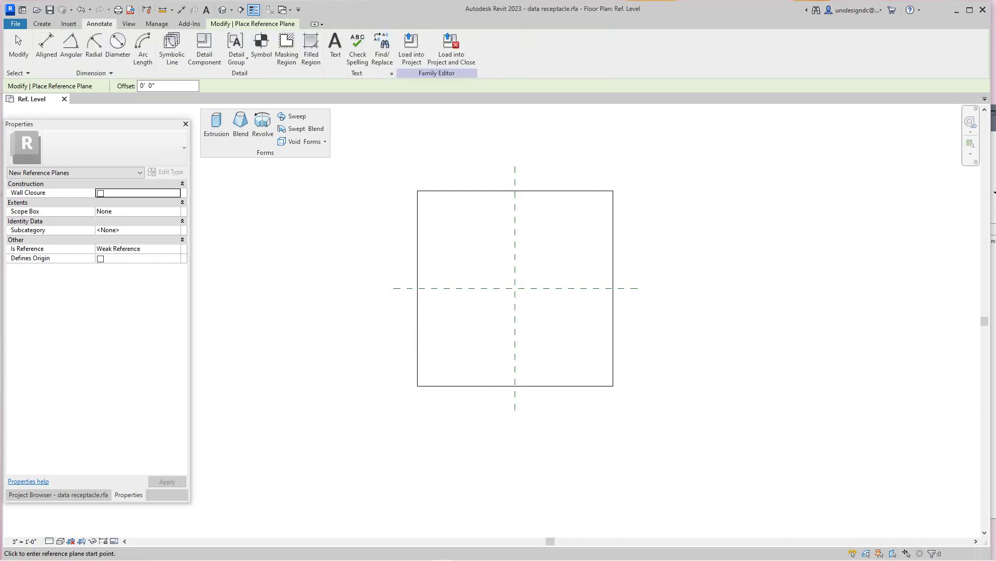
pyautogui.click(156, 24)
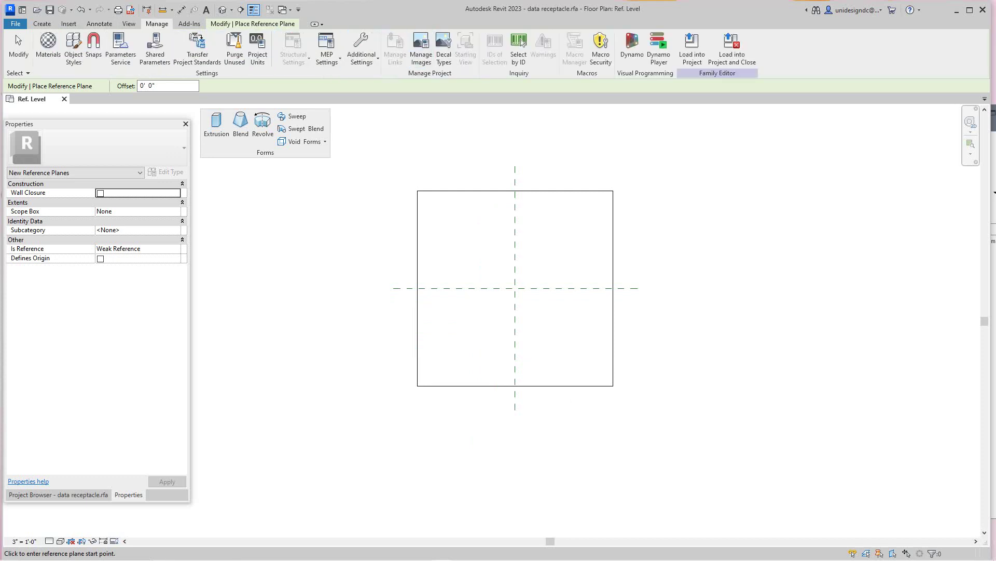
pyautogui.click(257, 47)
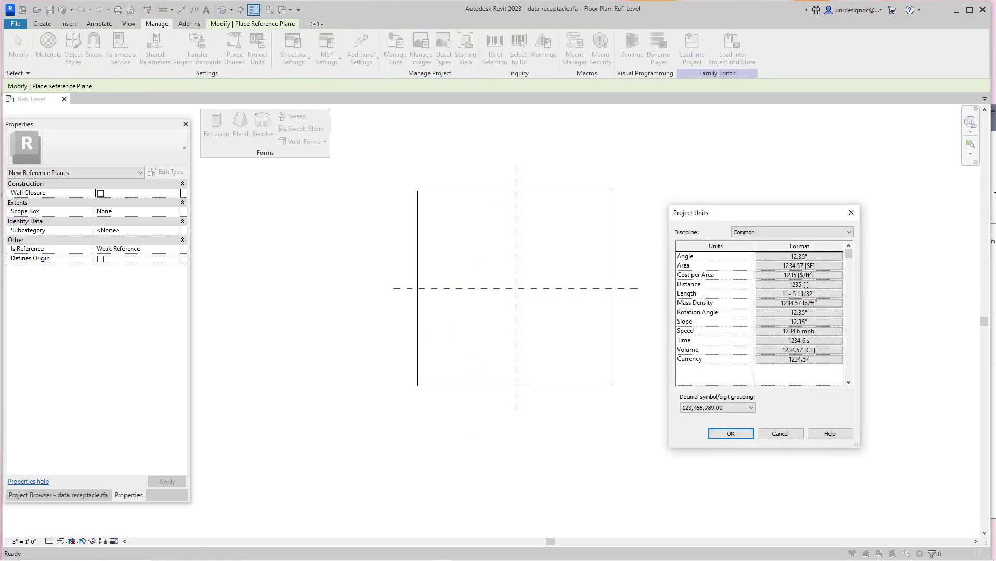
pyautogui.click(800, 293)
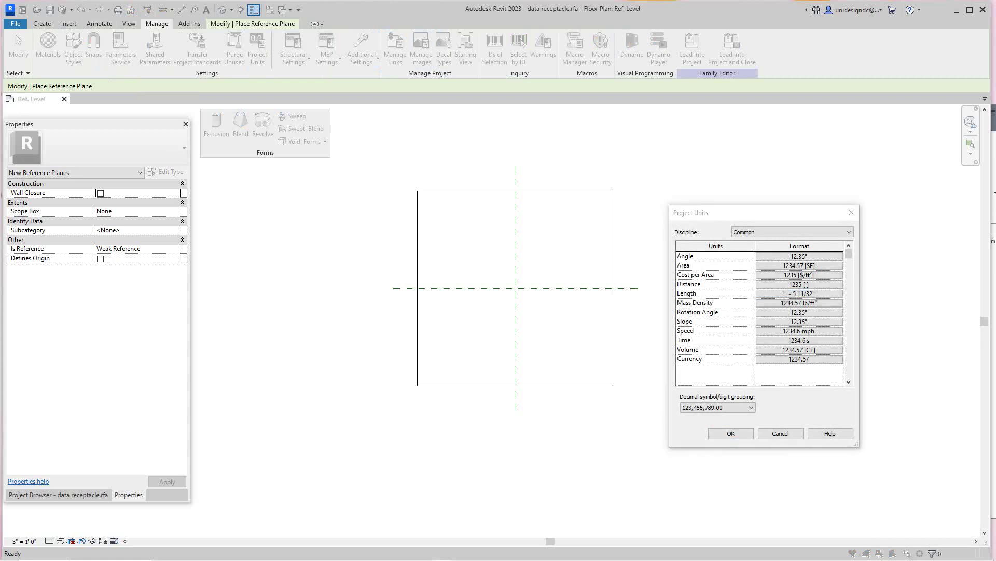
pyautogui.click(795, 275)
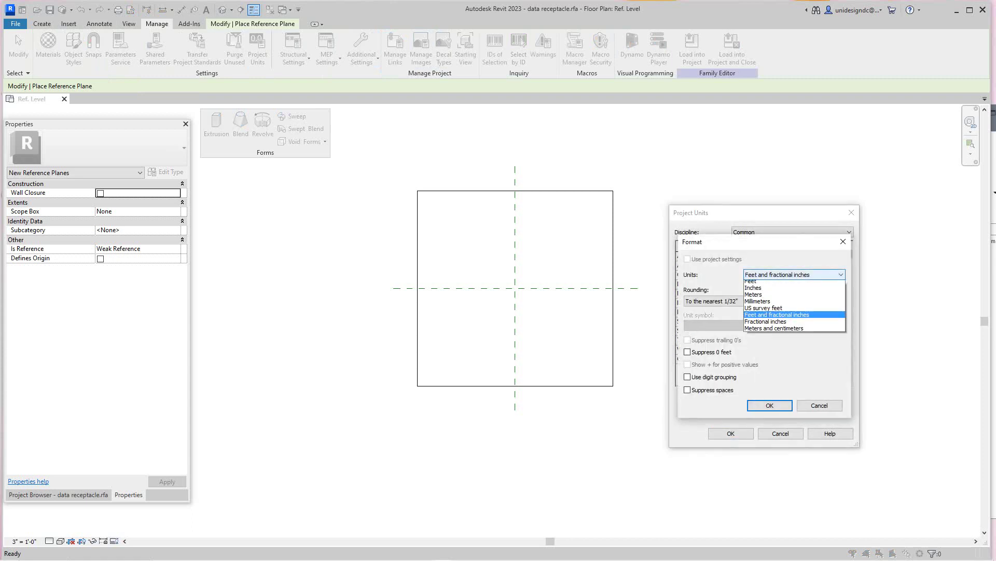
pyautogui.press('Down')
pyautogui.press('Up')
pyautogui.press('Return')
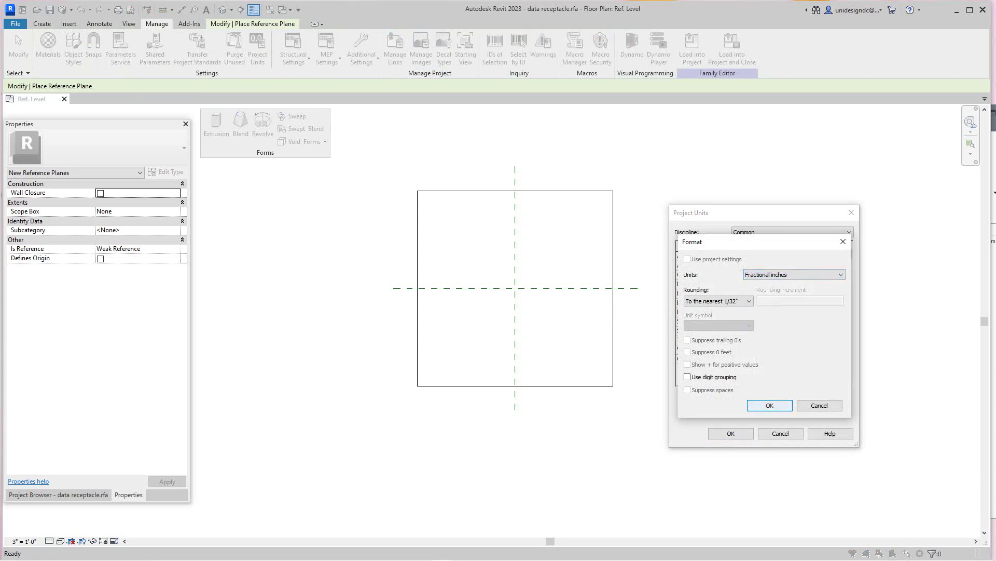
pyautogui.press('Return')
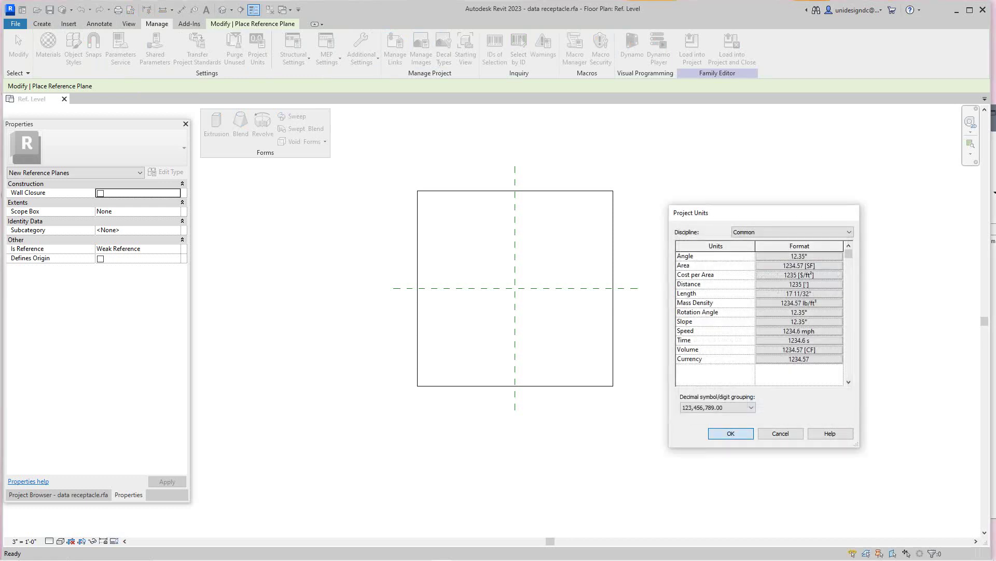
pyautogui.press('Return')
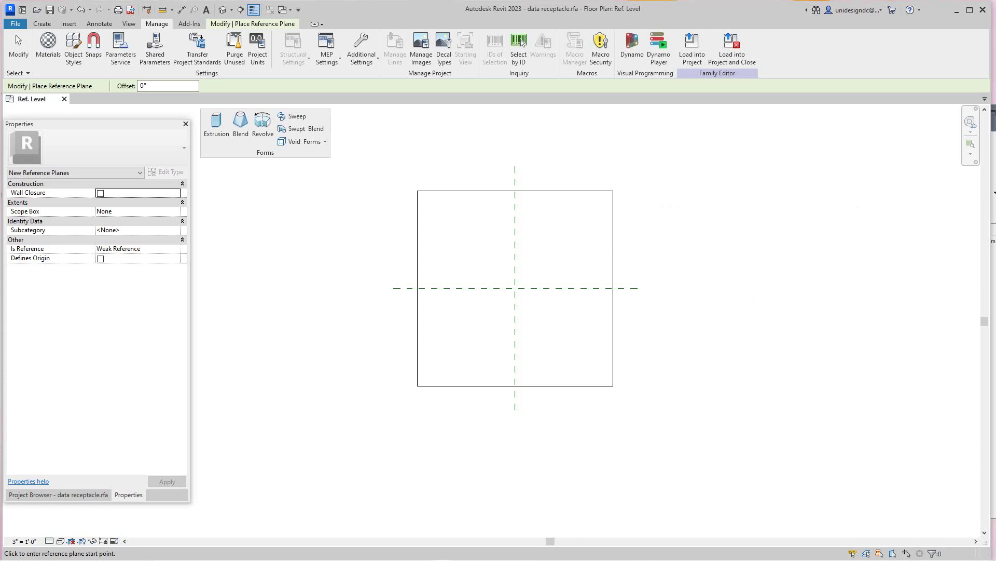
# Draw a vertical reference plane about 2" to the left of the Center (Left/Right) plane, spanning the host square's height
pyautogui.scroll(2, 521, 239)
pyautogui.scroll(-3, 503, 252)
pyautogui.scroll(1, 491, 287)
pyautogui.scroll(1, 493, 288)
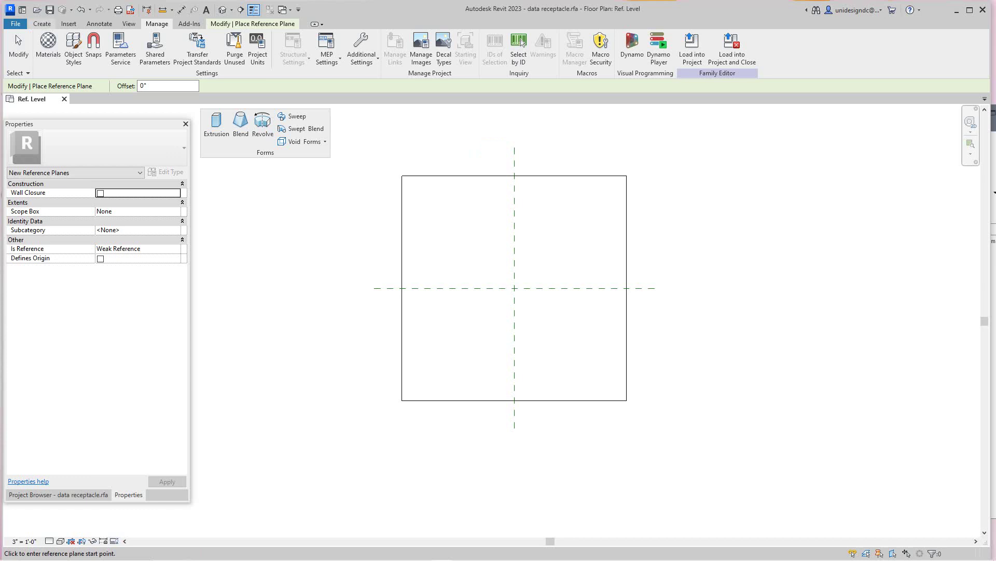
pyautogui.click(43, 24)
pyautogui.click(450, 49)
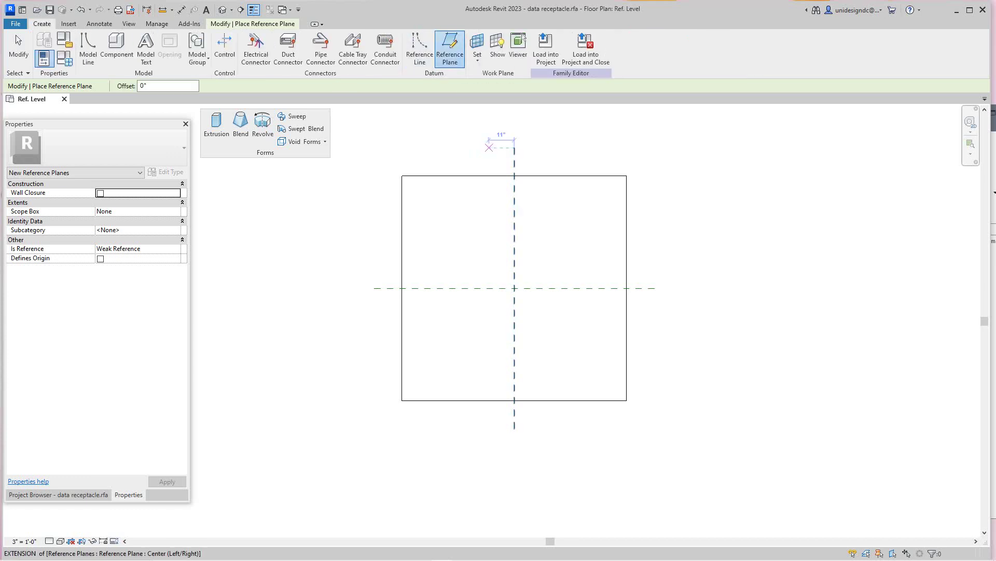
pyautogui.scroll(1, 506, 148)
pyautogui.scroll(2, 519, 265)
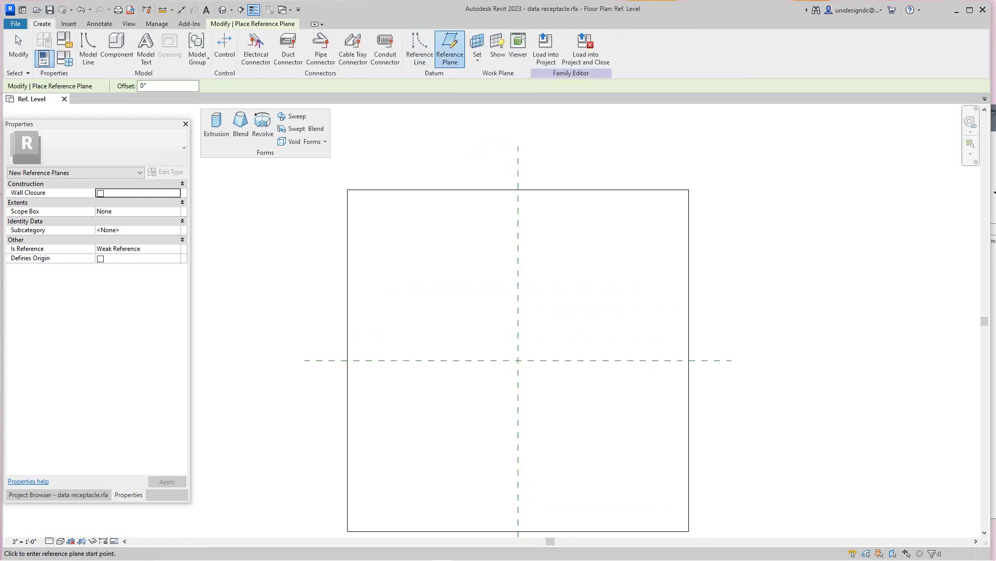
pyautogui.scroll(-3, 507, 179)
pyautogui.scroll(2, 507, 132)
pyautogui.click(507, 131)
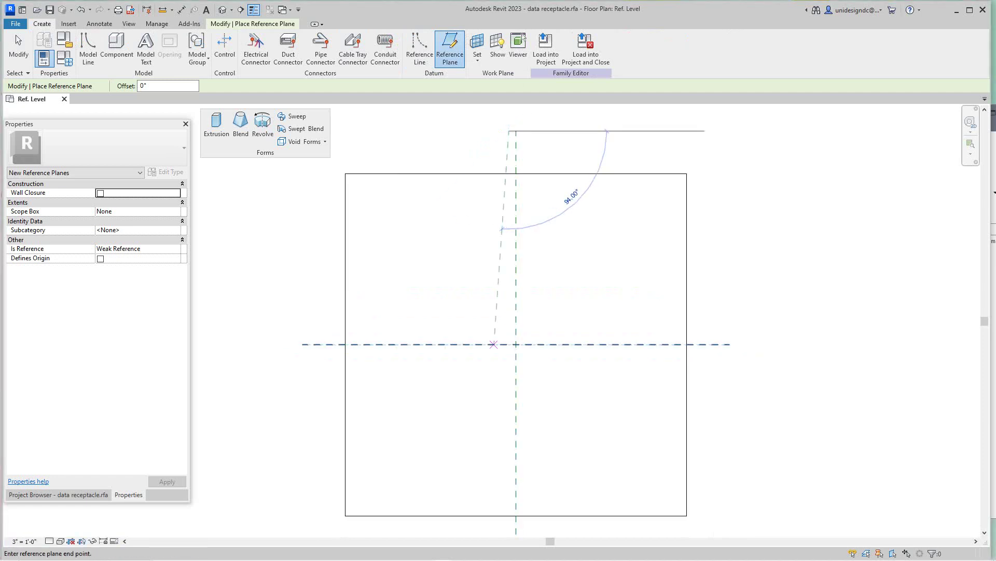
pyautogui.scroll(-1, 510, 495)
pyautogui.scroll(-1, 510, 495)
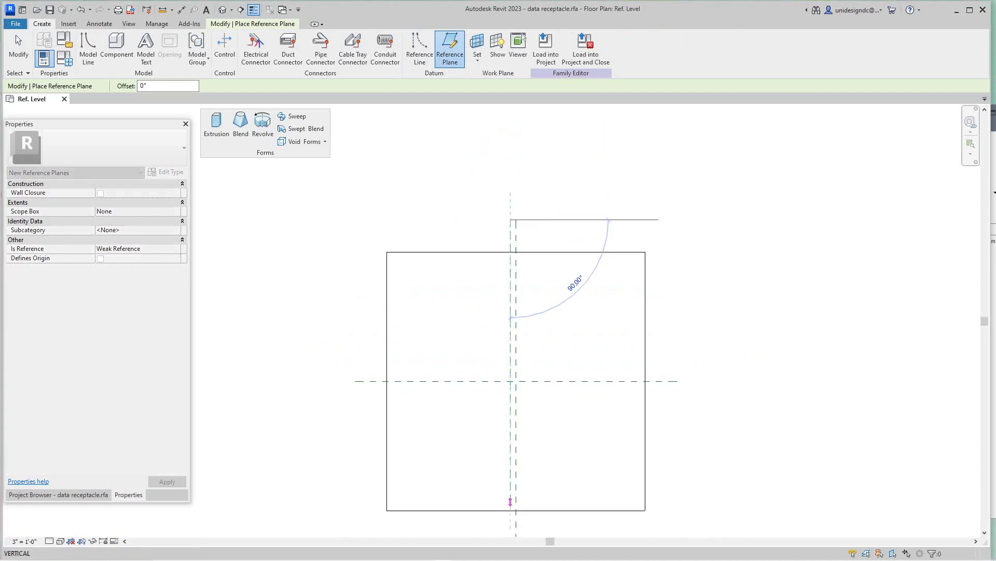
pyautogui.click(510, 520)
# Draw a second vertical reference plane just right of the Center (Left/Right) plane, matching the first one's length
pyautogui.scroll(1, 545, 260)
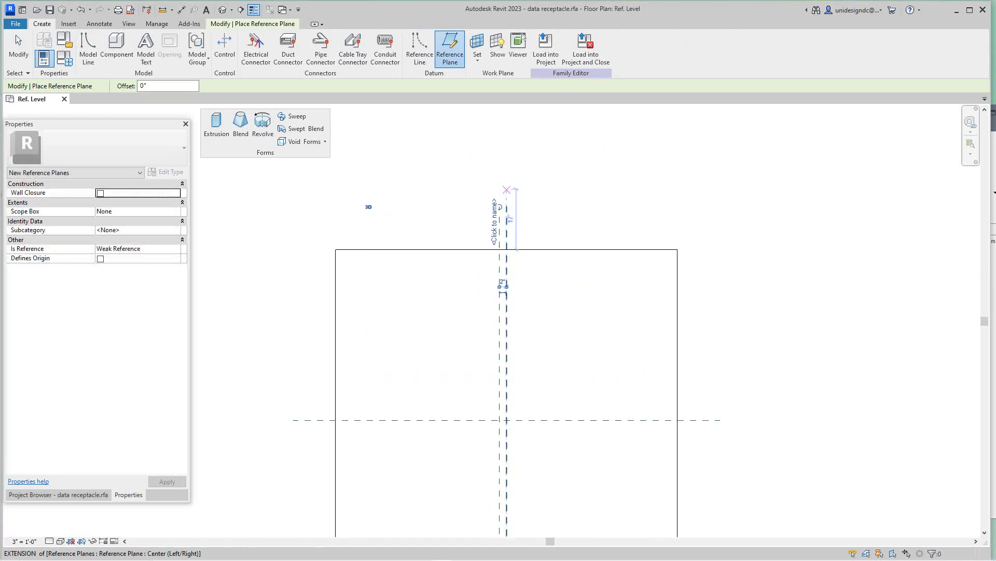
pyautogui.click(517, 206)
pyautogui.scroll(-4, 515, 285)
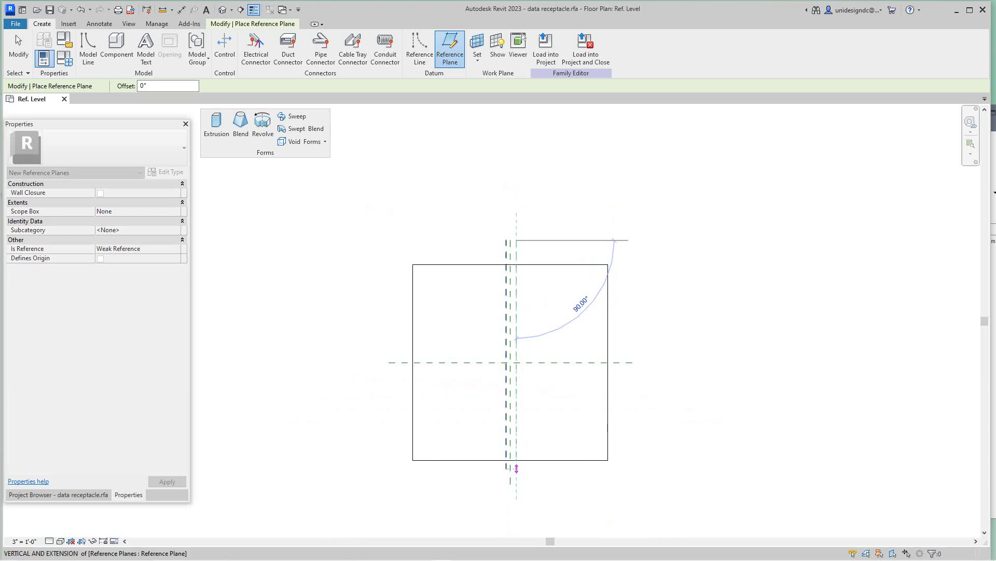
pyautogui.click(516, 468)
pyautogui.rightClick(541, 455)
pyautogui.click(566, 286)
# Draw two horizontal reference planes across the host square, one just above and one just below the horizontal center plane
pyautogui.scroll(2, 388, 354)
pyautogui.click(386, 359)
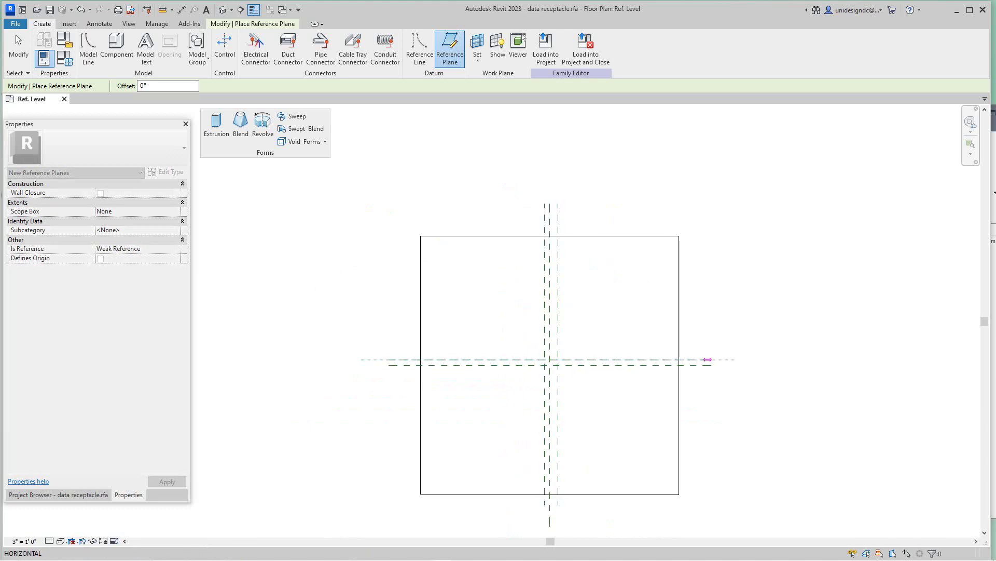
pyautogui.click(716, 360)
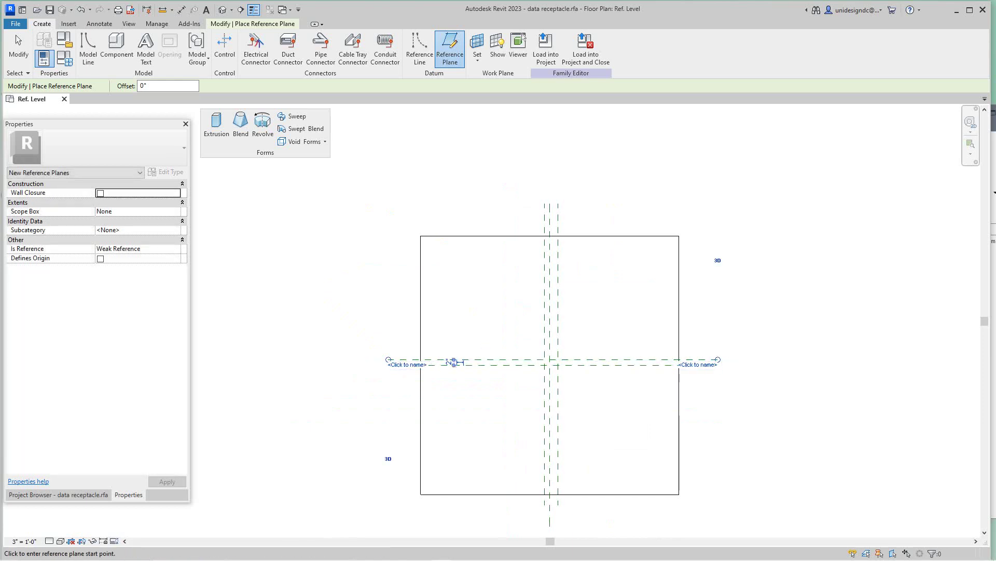
pyautogui.click(361, 372)
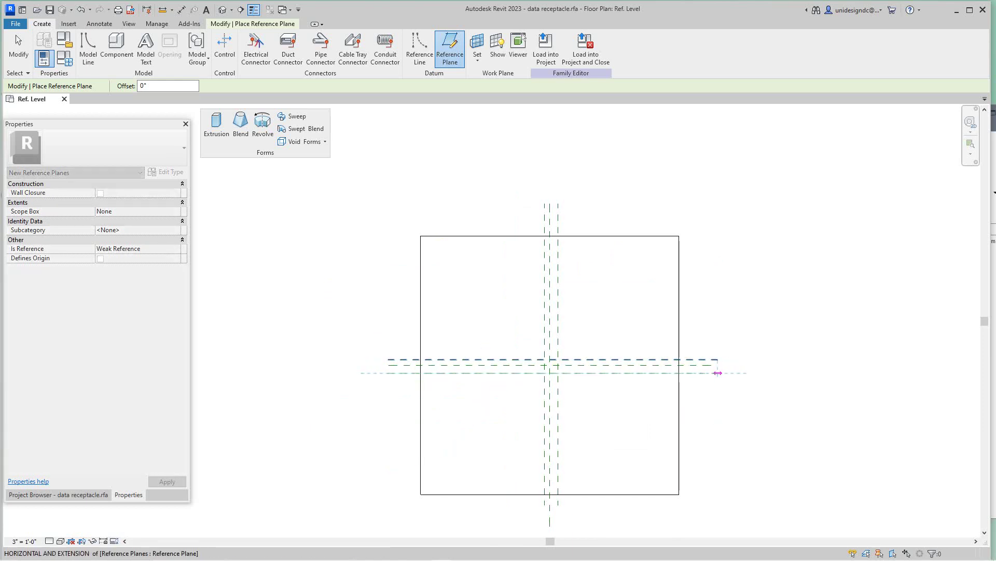
pyautogui.click(718, 372)
pyautogui.rightClick(716, 372)
pyautogui.click(724, 381)
# Place an aligned dimension across the three horizontal reference planes and constrain them to equal spacing
pyautogui.scroll(3, 585, 356)
pyautogui.moveTo(538, 337)
pyautogui.mouseDown(button='middle')
pyautogui.moveTo(522, 267)
pyautogui.moveTo(510, 366)
pyautogui.mouseUp(button='middle')
pyautogui.scroll(-1, 520, 268)
pyautogui.scroll(4, 516, 265)
pyautogui.scroll(-4, 516, 266)
pyautogui.scroll(1, 489, 298)
pyautogui.scroll(1, 515, 390)
pyautogui.moveTo(505, 388); pyautogui.dragTo(513, 344, button='middle')
pyautogui.scroll(3, 510, 418)
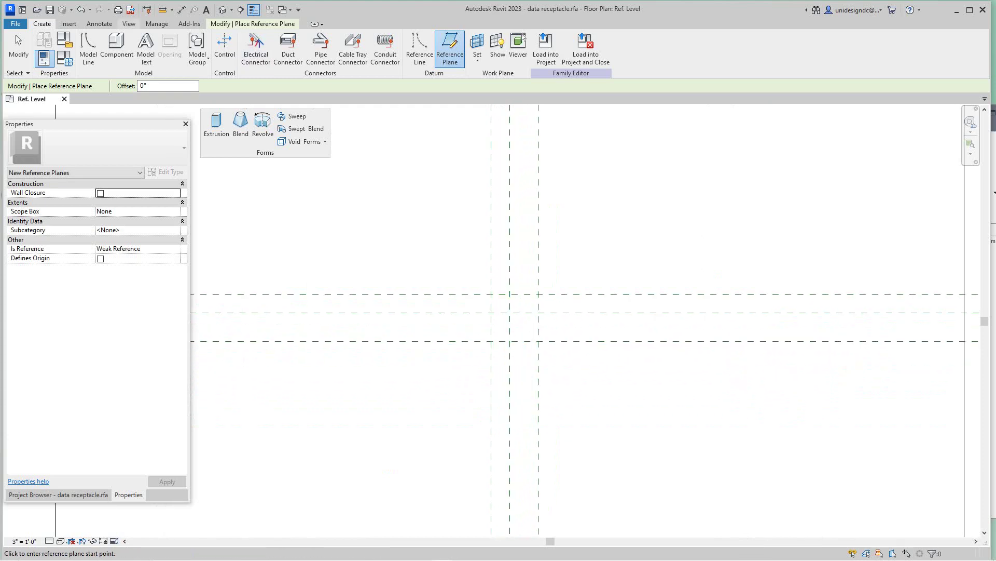
pyautogui.click(99, 23)
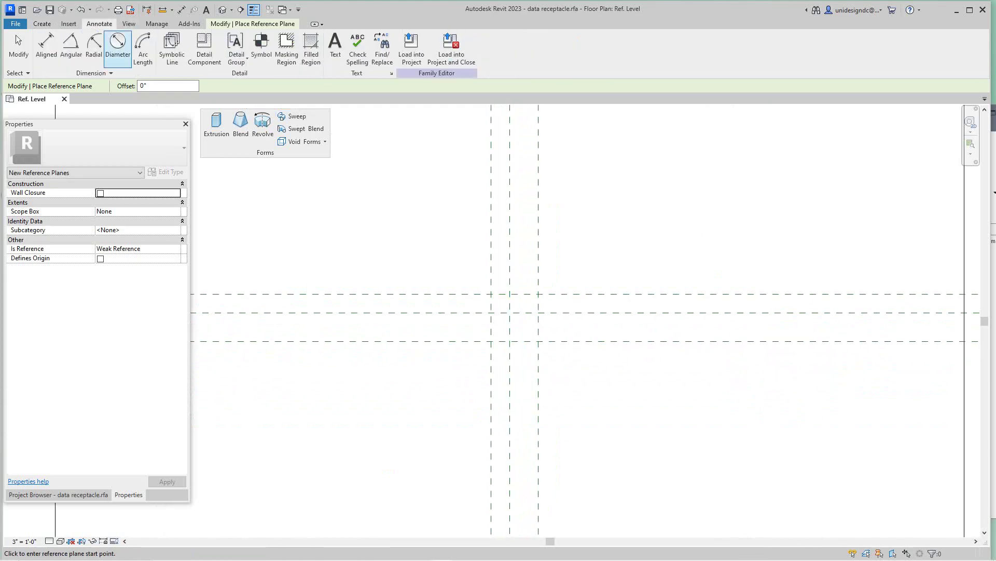
pyautogui.click(47, 46)
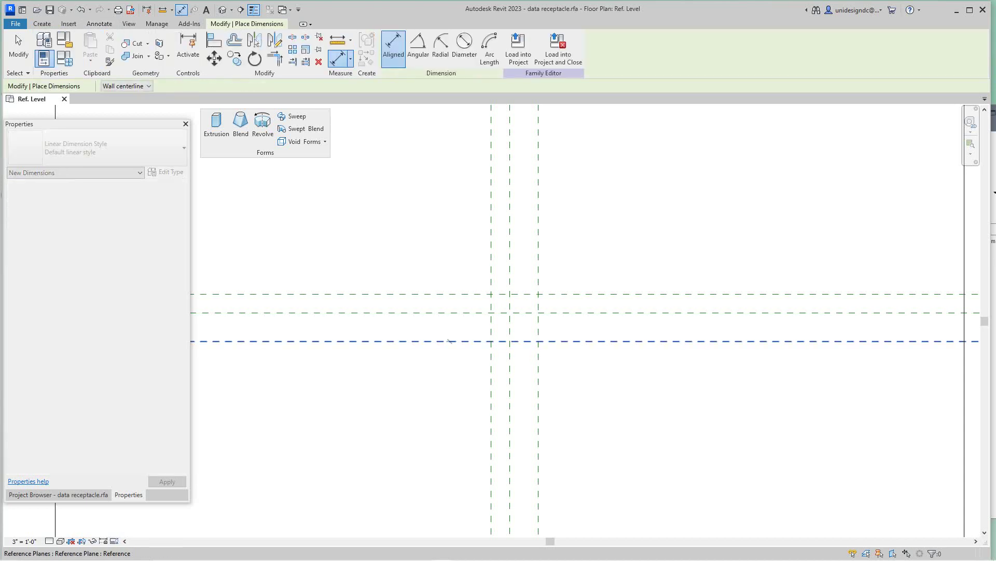
pyautogui.click(450, 341)
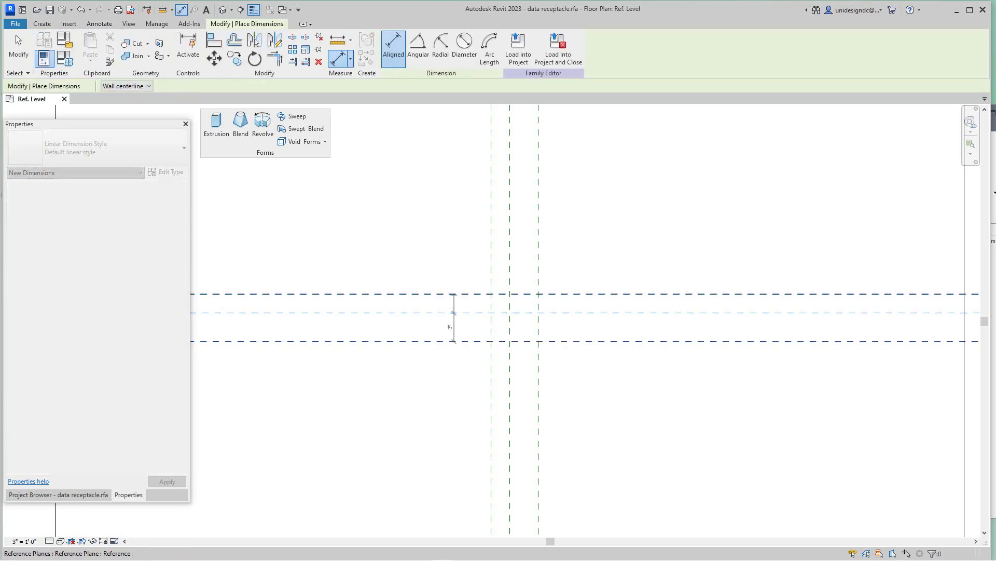
pyautogui.click(446, 321)
pyautogui.click(465, 318)
pyautogui.scroll(-2, 578, 324)
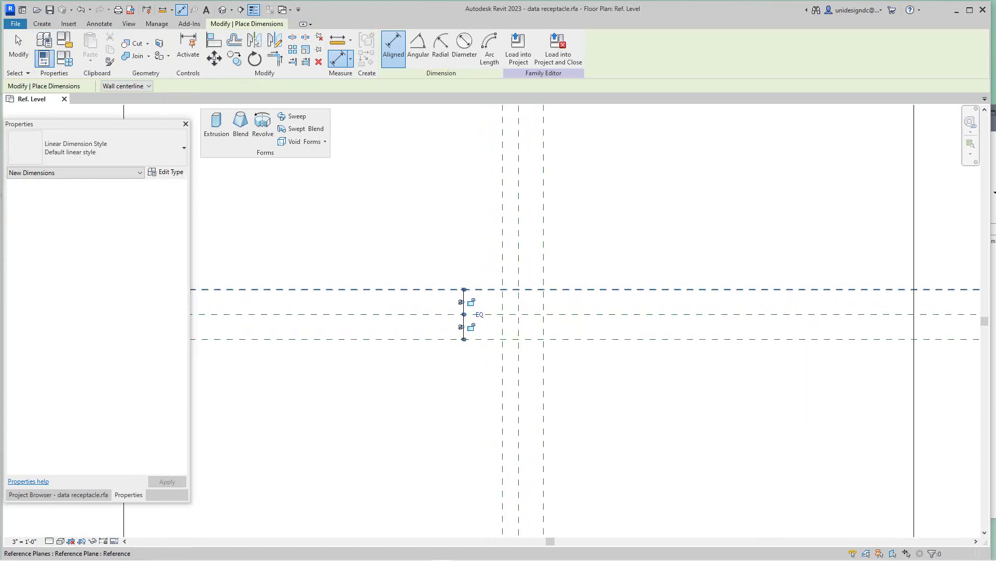
# Dimension the overall distance between the outer horizontal planes, and add equal-spacing and overall dimensions across the vertical planes
pyautogui.click(424, 289)
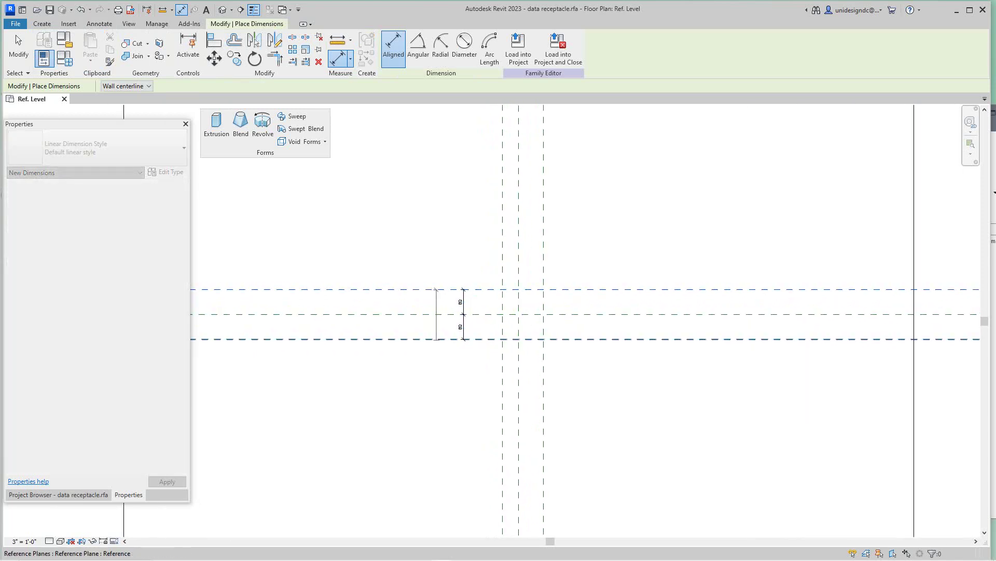
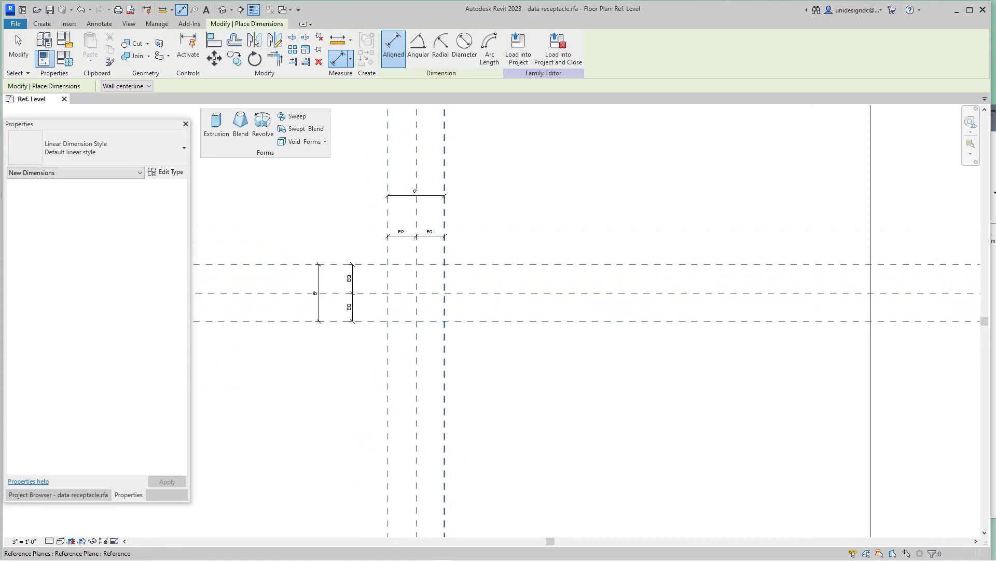
pyautogui.scroll(-2, 769, 500)
pyautogui.scroll(1, 524, 241)
pyautogui.rightClick(519, 198)
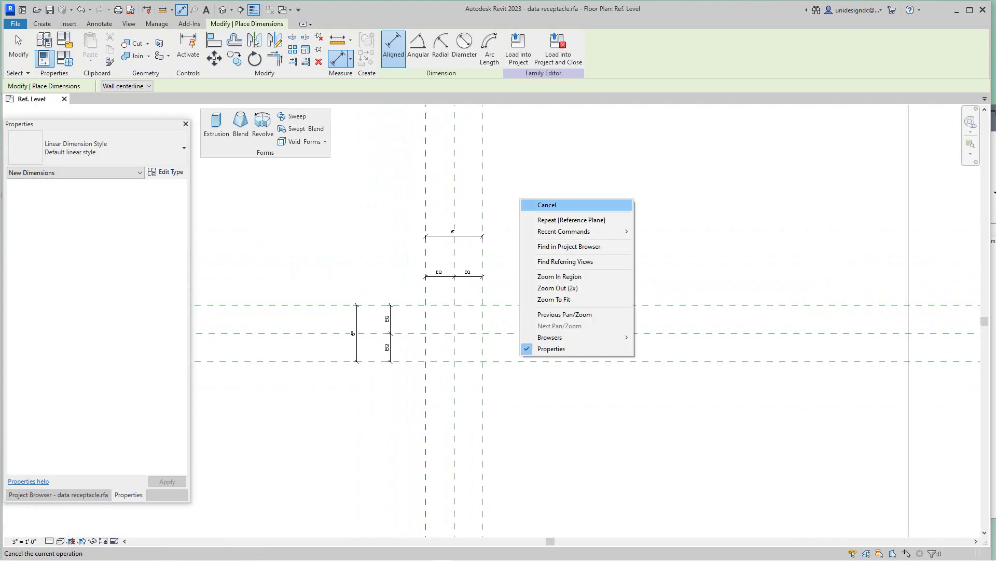
pyautogui.click(550, 204)
# Label the overall dimension between the outer vertical planes with a new type family parameter named w1
pyautogui.scroll(4, 452, 240)
pyautogui.click(457, 227)
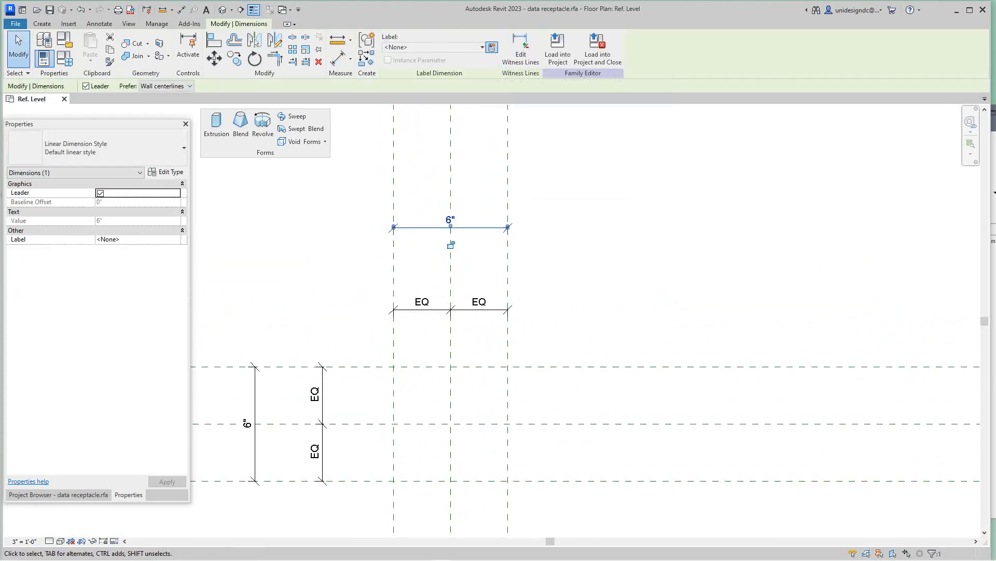
pyautogui.click(492, 48)
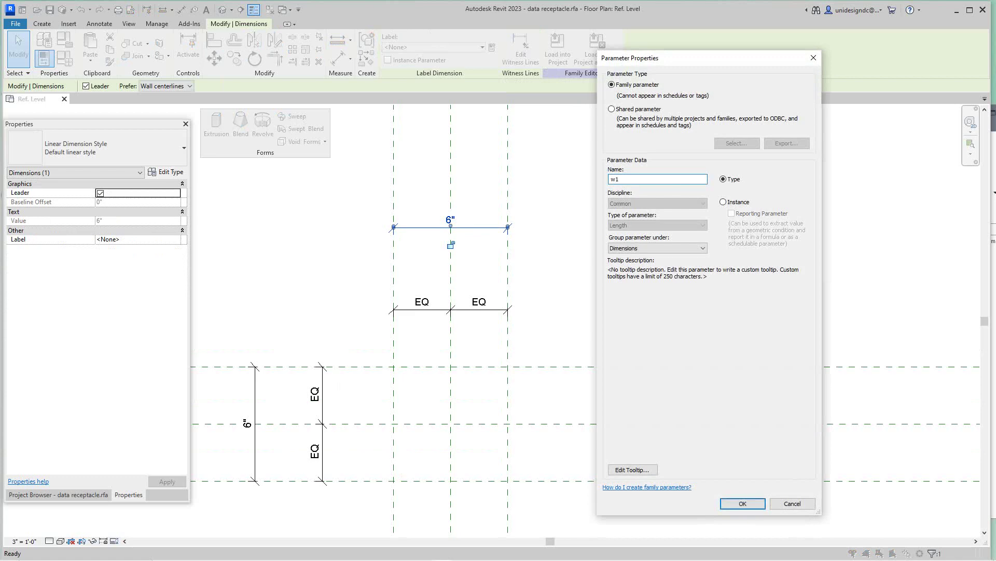
pyautogui.click(742, 503)
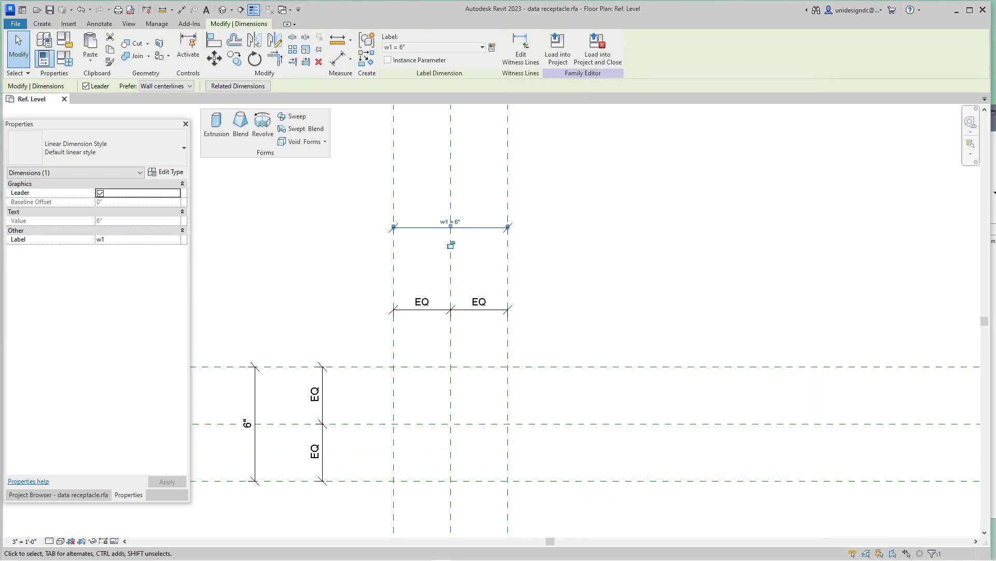
pyautogui.press('Escape')
pyautogui.scroll(-2, 582, 317)
pyautogui.scroll(2, 391, 379)
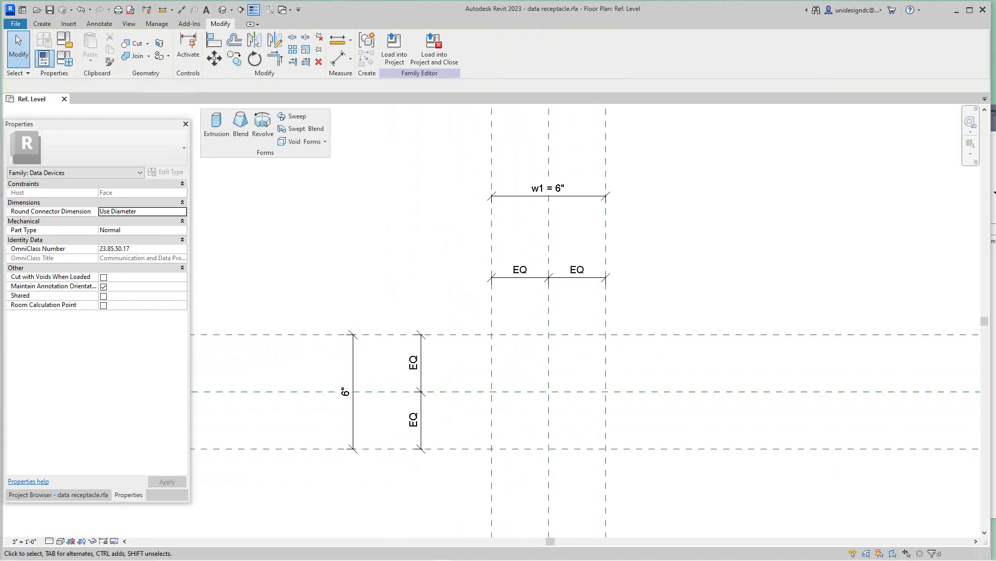
# Label the overall dimension between the outer horizontal planes with a new type family parameter named l1
pyautogui.click(345, 390)
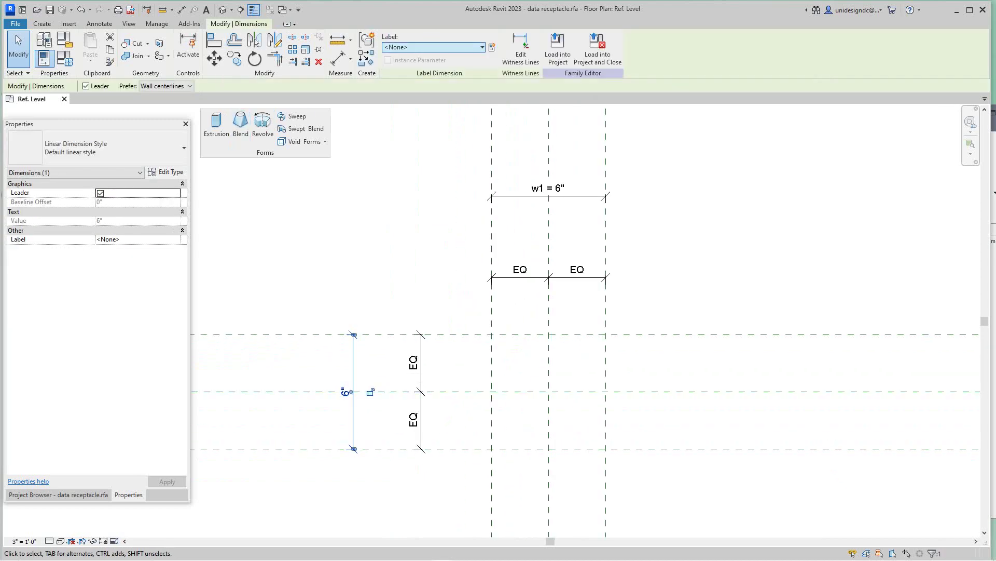
pyautogui.click(492, 47)
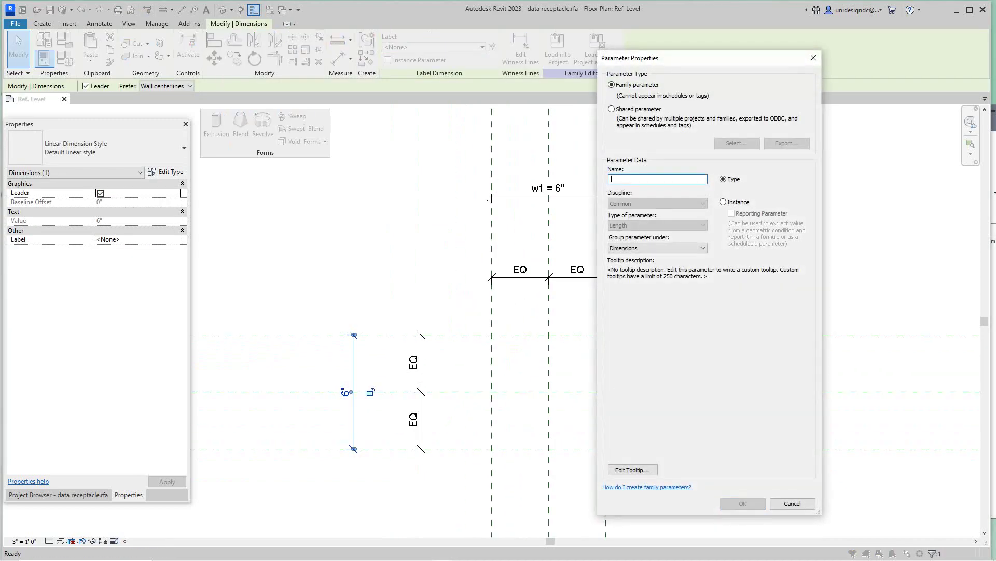
pyautogui.write('l1')
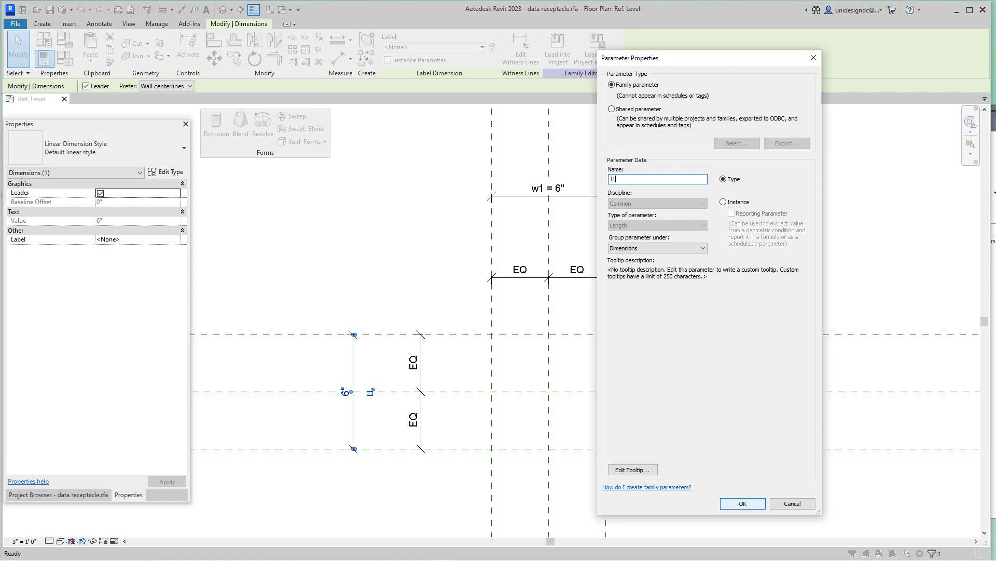
pyautogui.click(744, 503)
pyautogui.press('Escape')
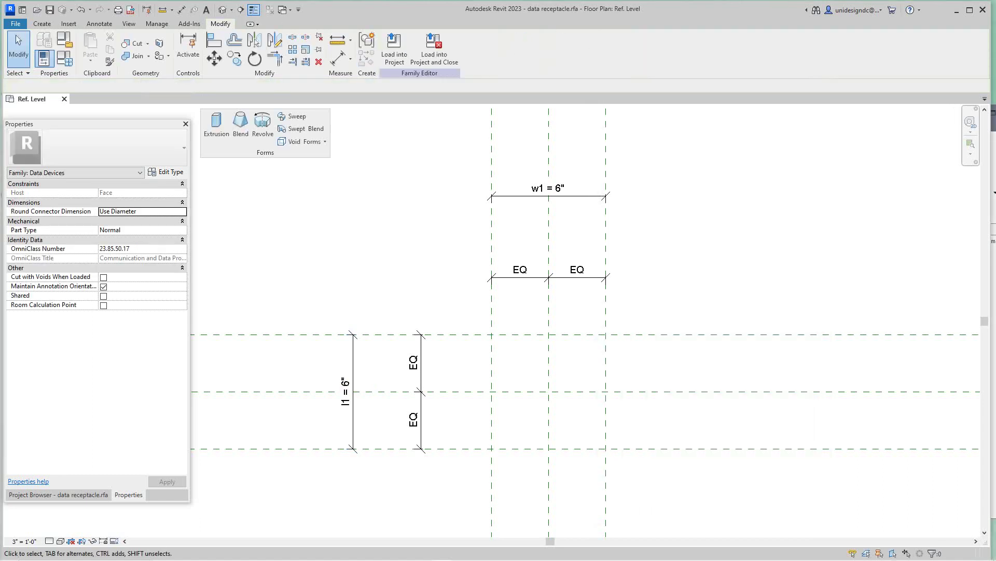
# Set the w1 parameter to 3" in the family types, apply it and accept the dialog
pyautogui.scroll(-2, 414, 440)
pyautogui.scroll(2, 419, 413)
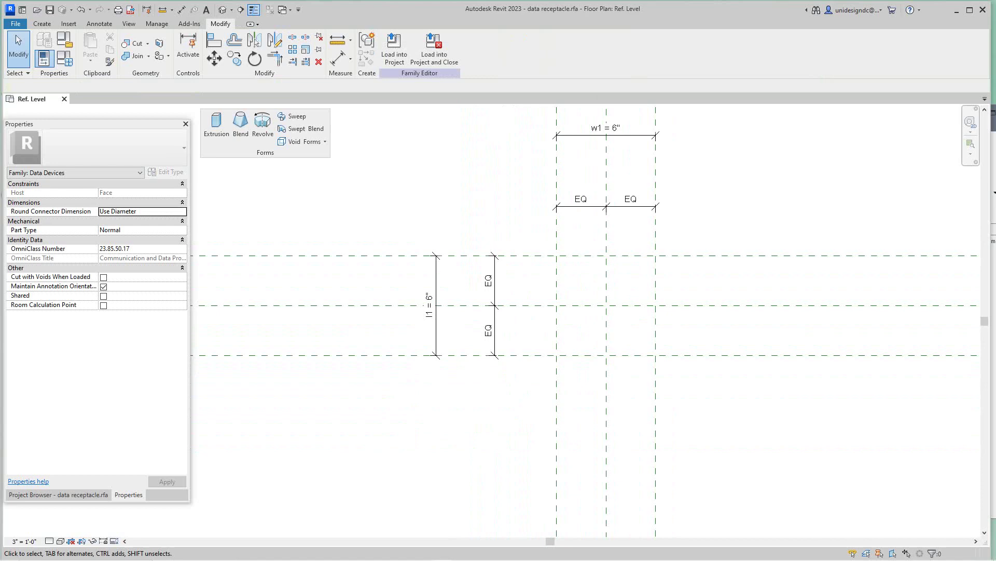
pyautogui.click(64, 59)
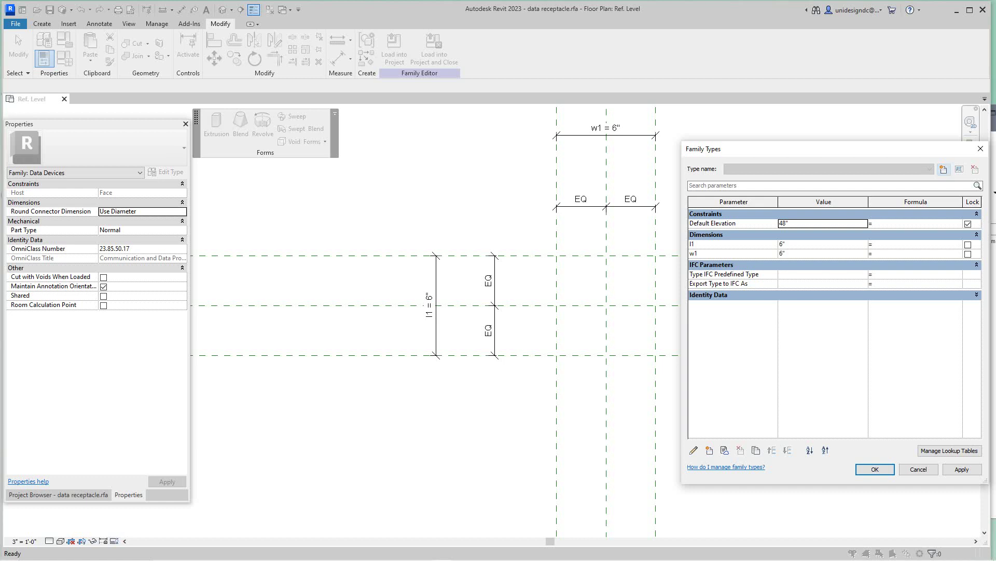
pyautogui.click(823, 243)
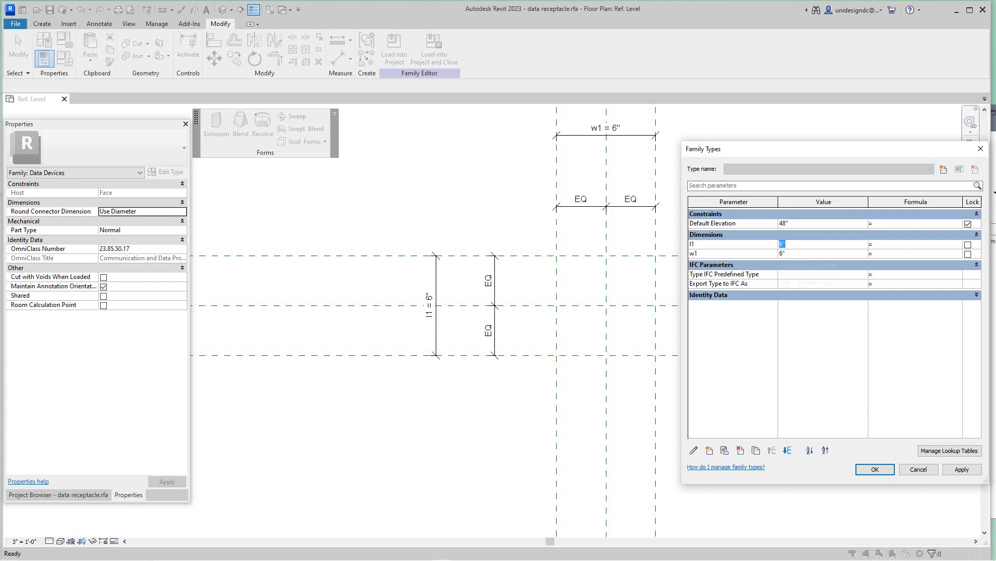
pyautogui.click(823, 254)
pyautogui.click(962, 469)
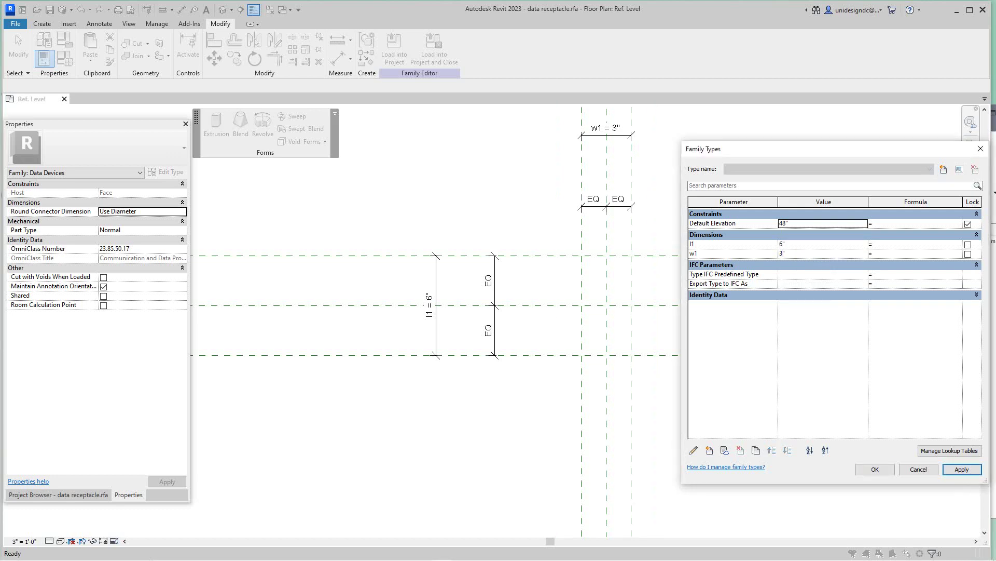
pyautogui.click(875, 469)
pyautogui.scroll(-1, 609, 375)
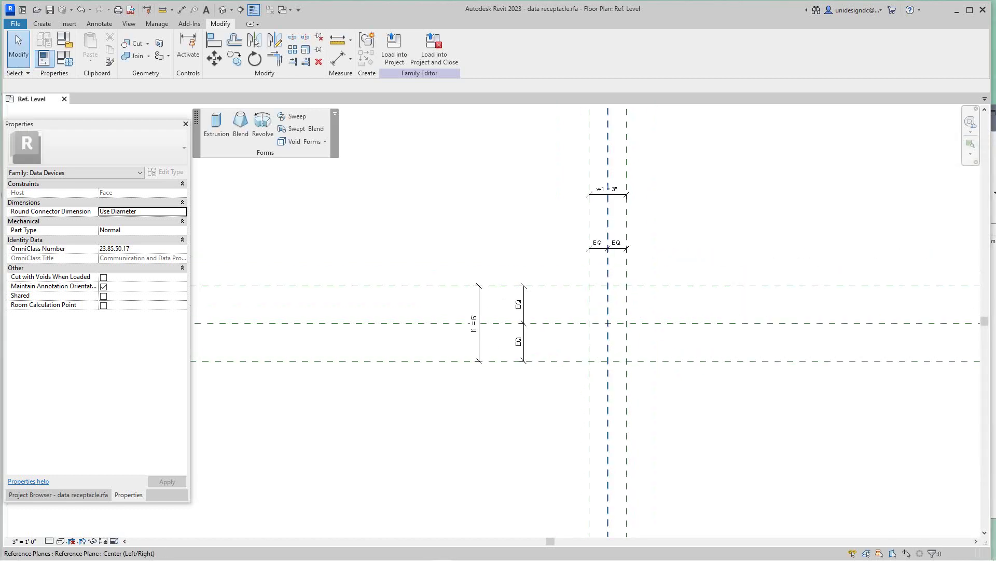
pyautogui.moveTo(609, 375); pyautogui.dragTo(480, 406, button='middle')
pyautogui.scroll(2, 477, 332)
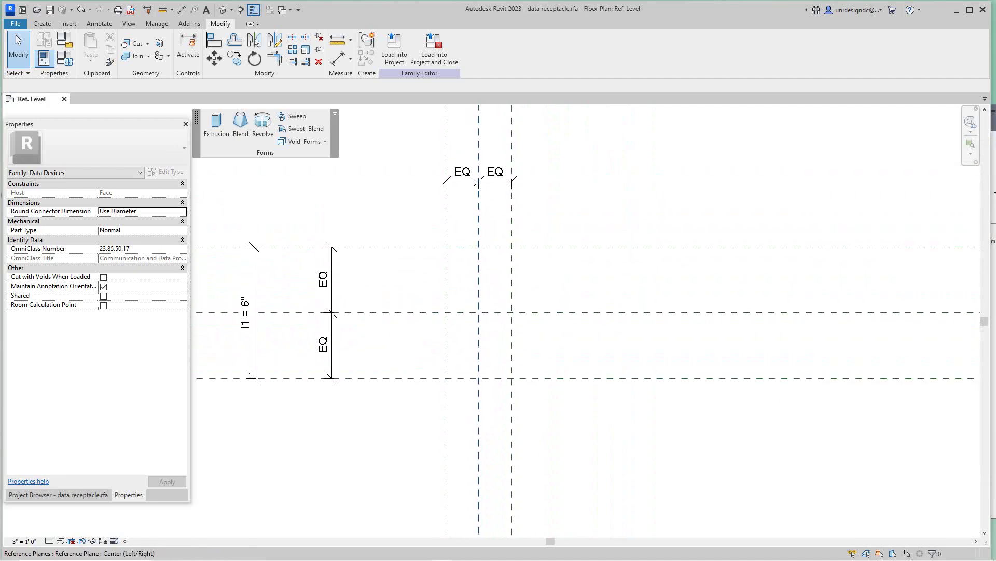
pyautogui.scroll(2, 441, 269)
pyautogui.moveTo(441, 270); pyautogui.dragTo(436, 238, button='middle')
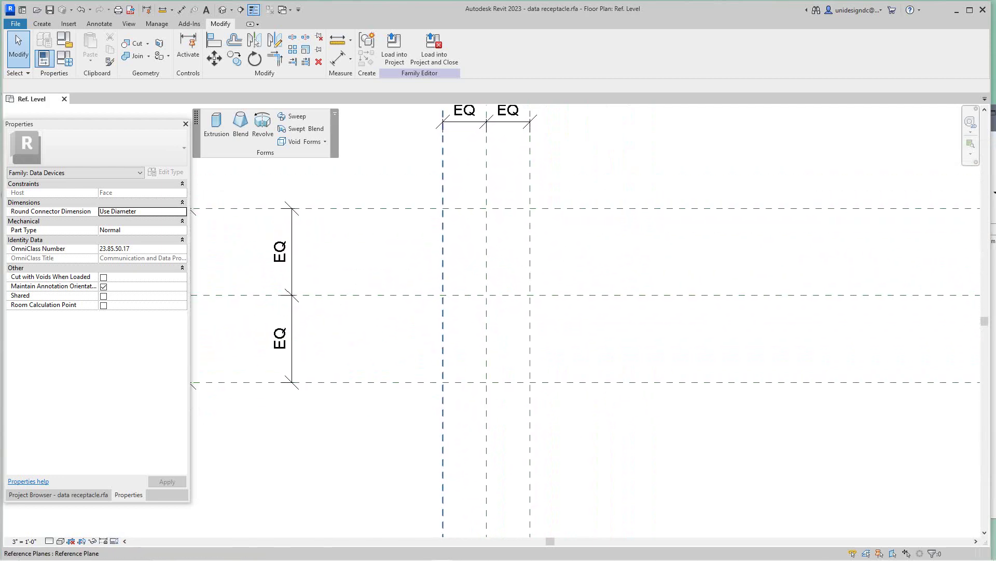
pyautogui.scroll(-2, 435, 238)
pyautogui.scroll(1, 430, 236)
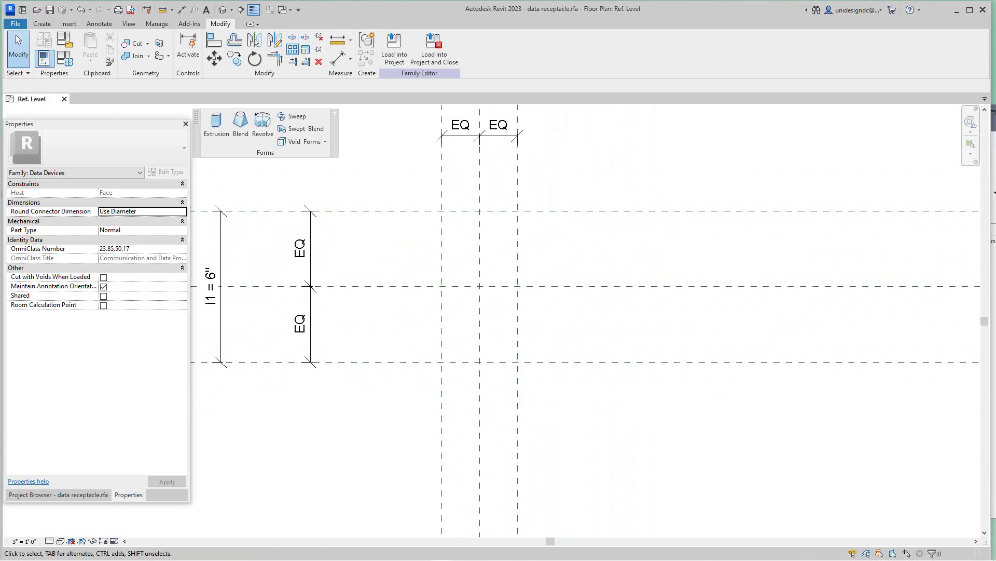
pyautogui.click(42, 23)
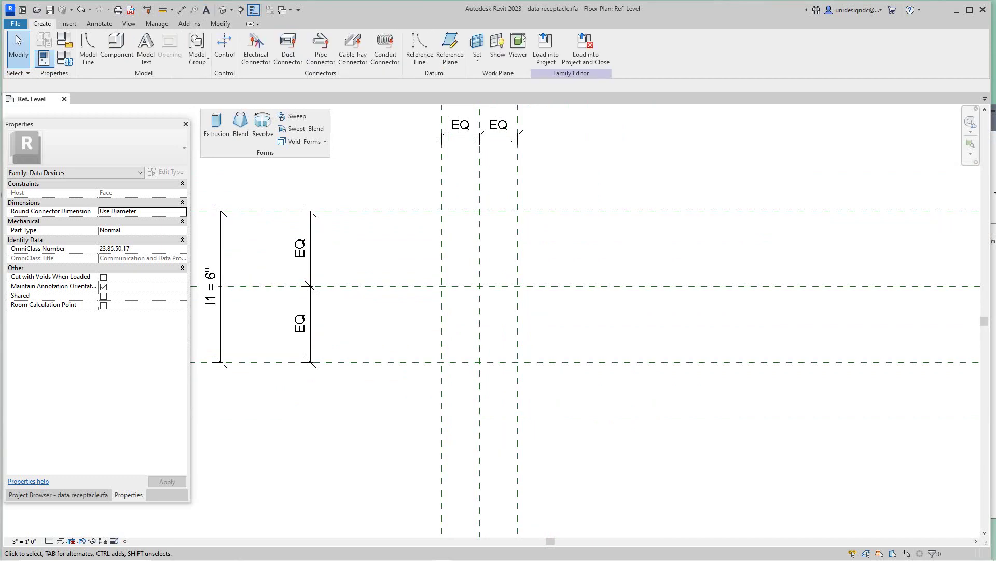
# Draw two short horizontal reference planes inside the outer horizontal planes, about 7/8" below the upper one and 3/4" above the lower one
pyautogui.click(450, 49)
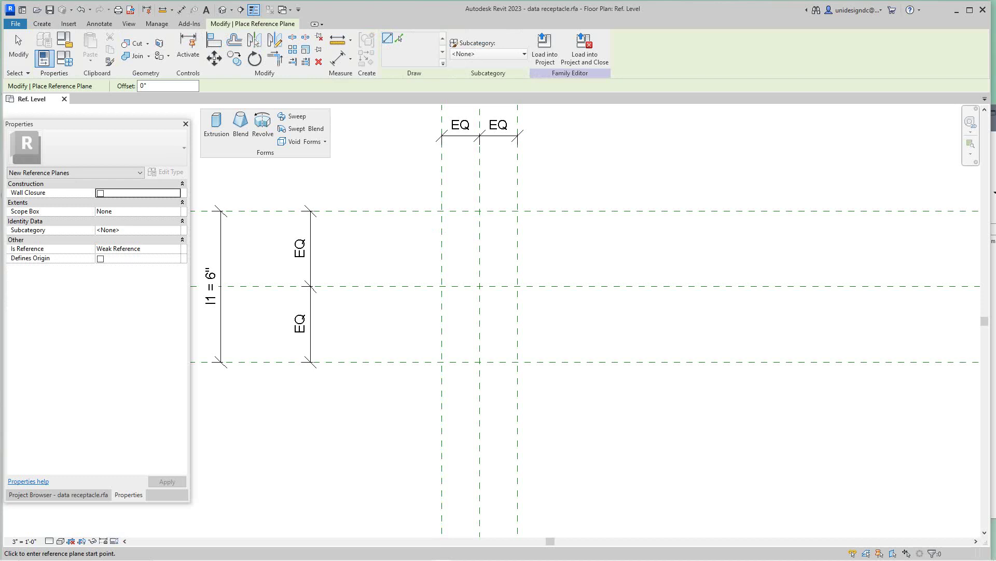
pyautogui.click(569, 233)
pyautogui.rightClick(569, 233)
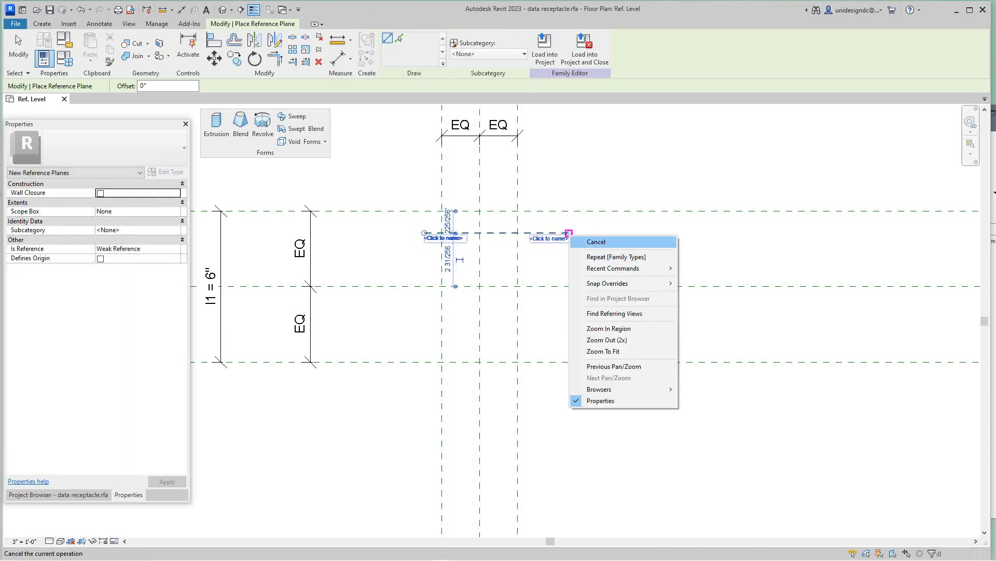
pyautogui.click(597, 242)
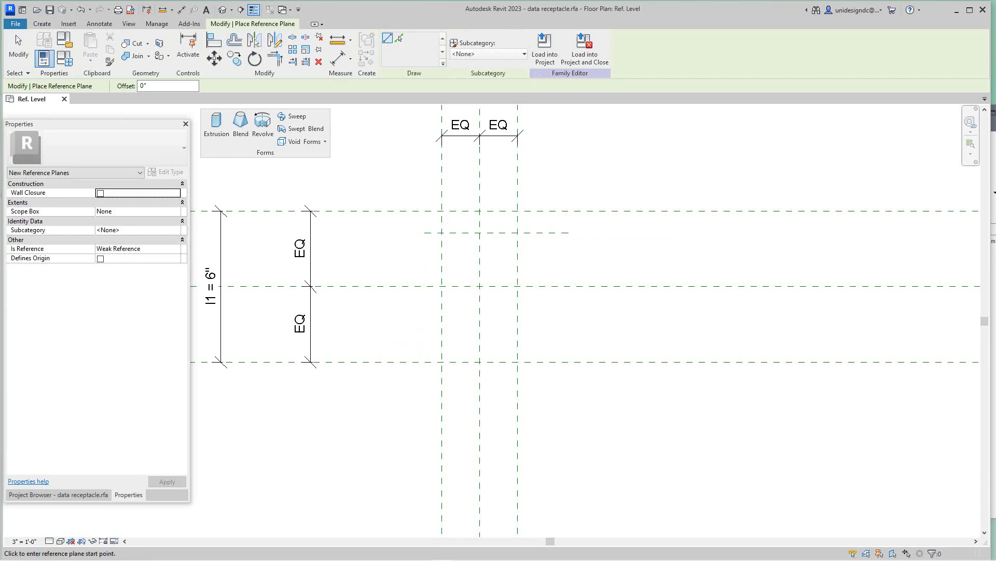
pyautogui.click(397, 343)
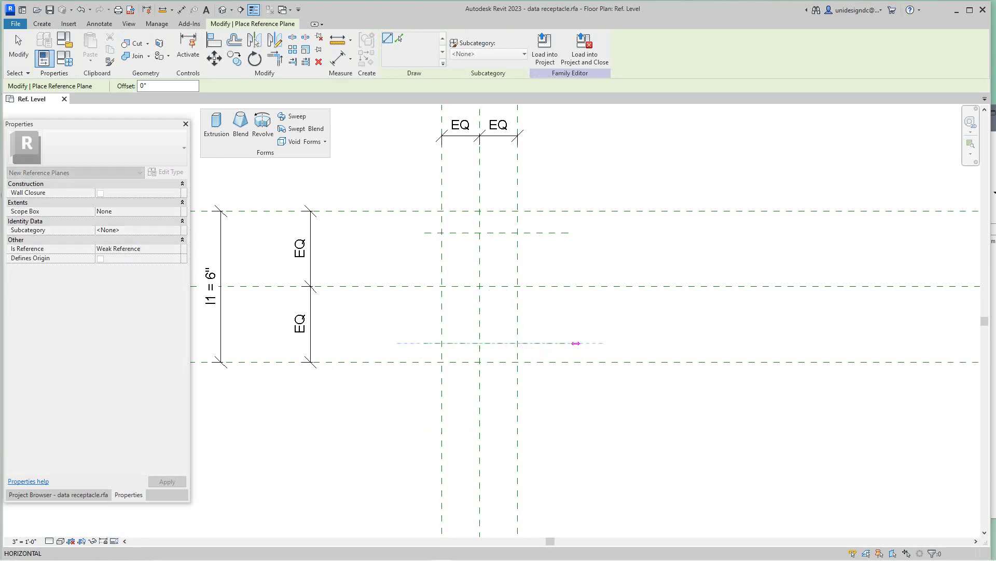
pyautogui.click(569, 343)
pyautogui.rightClick(569, 343)
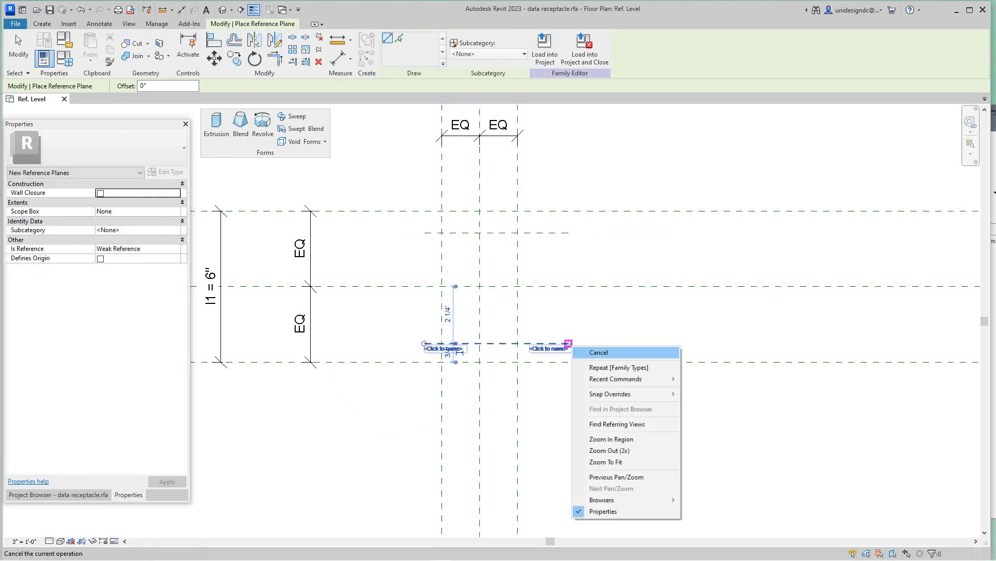
pyautogui.click(592, 353)
# Draw a vertical reference plane between the left outer plane and the center plane, about 5/8" inside the outer plane
pyautogui.scroll(-3, 598, 327)
pyautogui.moveTo(598, 324); pyautogui.dragTo(506, 260, button='middle')
pyautogui.scroll(2, 485, 252)
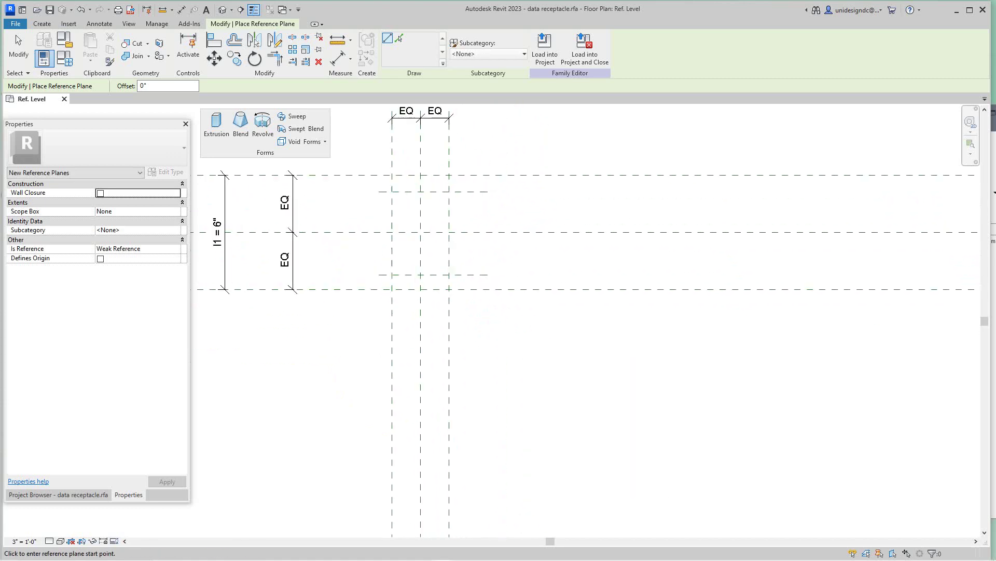
pyautogui.moveTo(488, 297); pyautogui.dragTo(514, 363, button='middle')
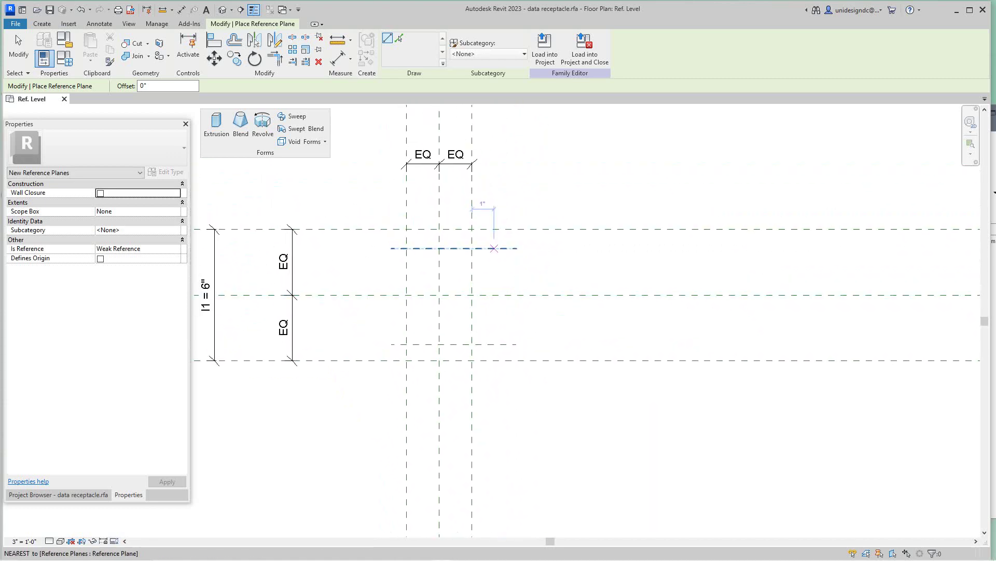
pyautogui.scroll(1, 485, 249)
pyautogui.scroll(-2, 493, 257)
pyautogui.scroll(3, 463, 350)
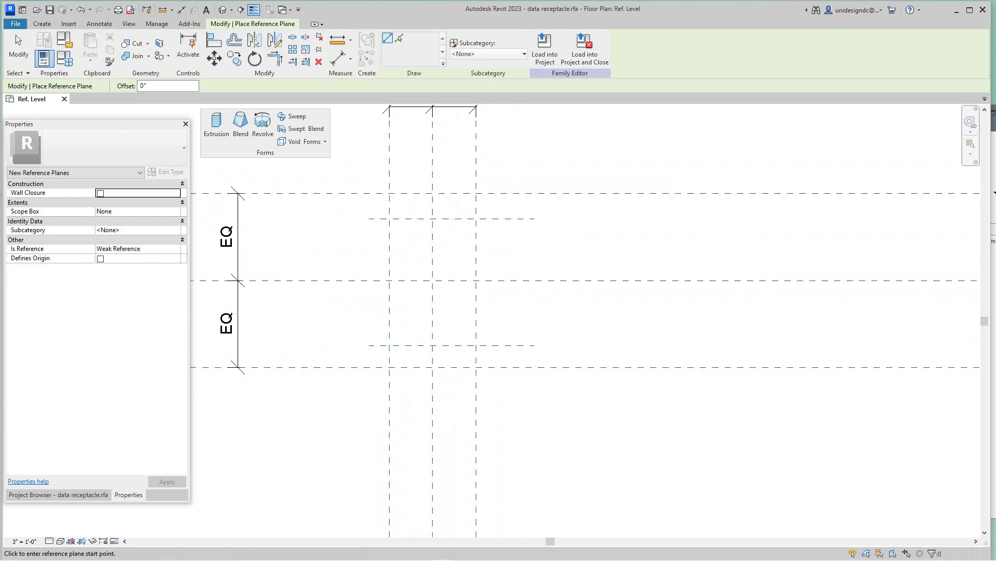
pyautogui.click(402, 141)
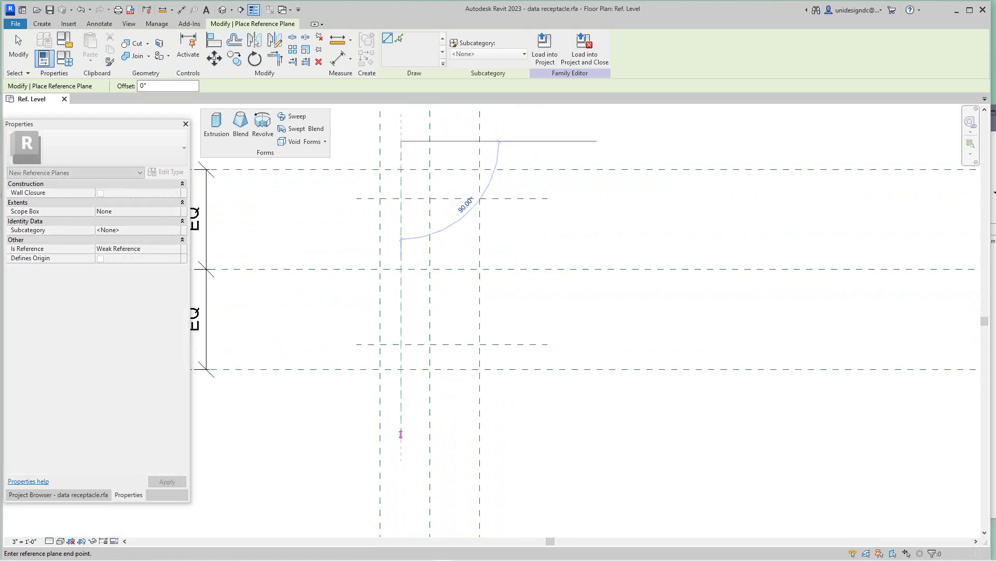
pyautogui.click(401, 421)
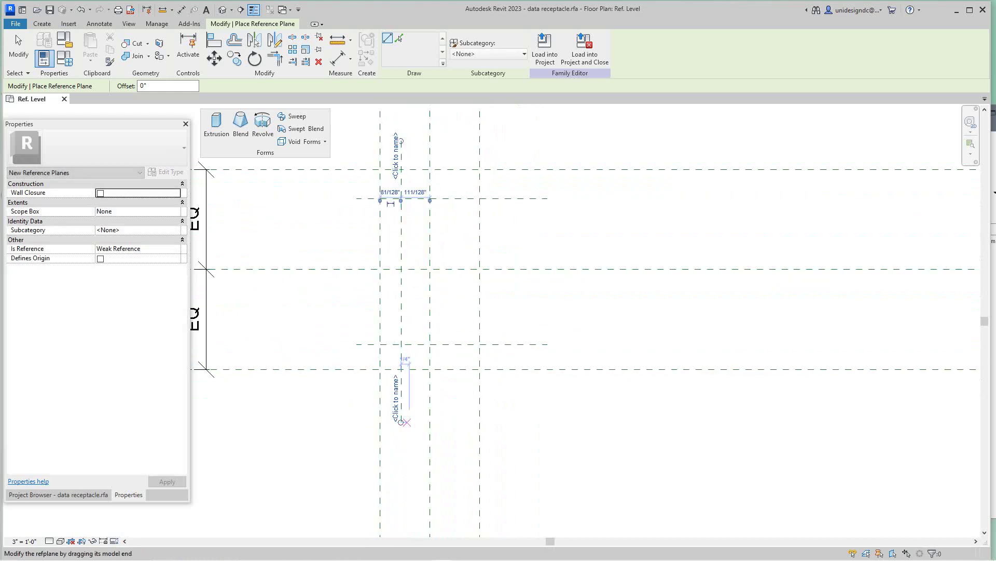
pyautogui.rightClick(406, 422)
pyautogui.click(435, 255)
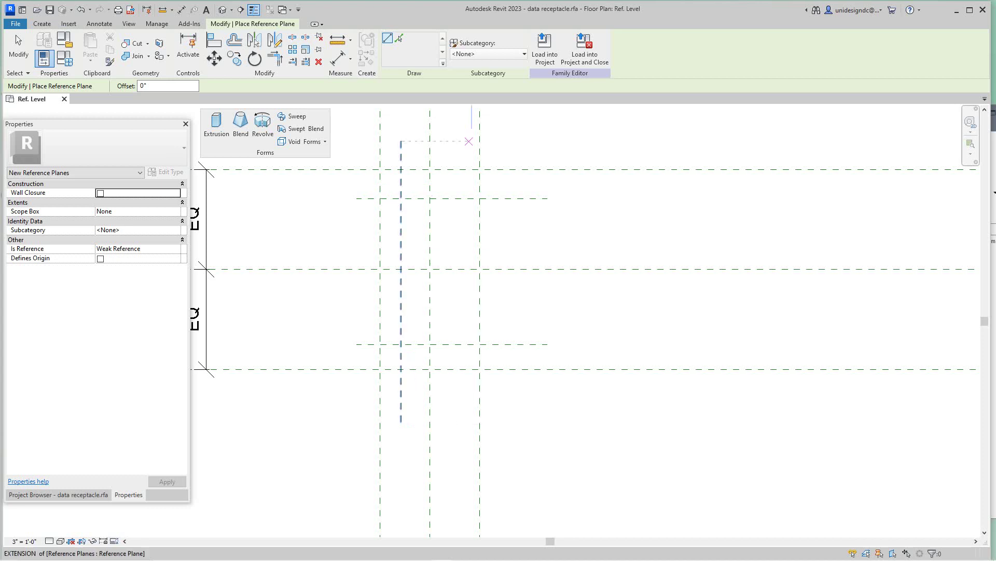
# Draw a second inner vertical reference plane about 1" right of the center plane, level with the first one, and finish placing planes
pyautogui.click(462, 141)
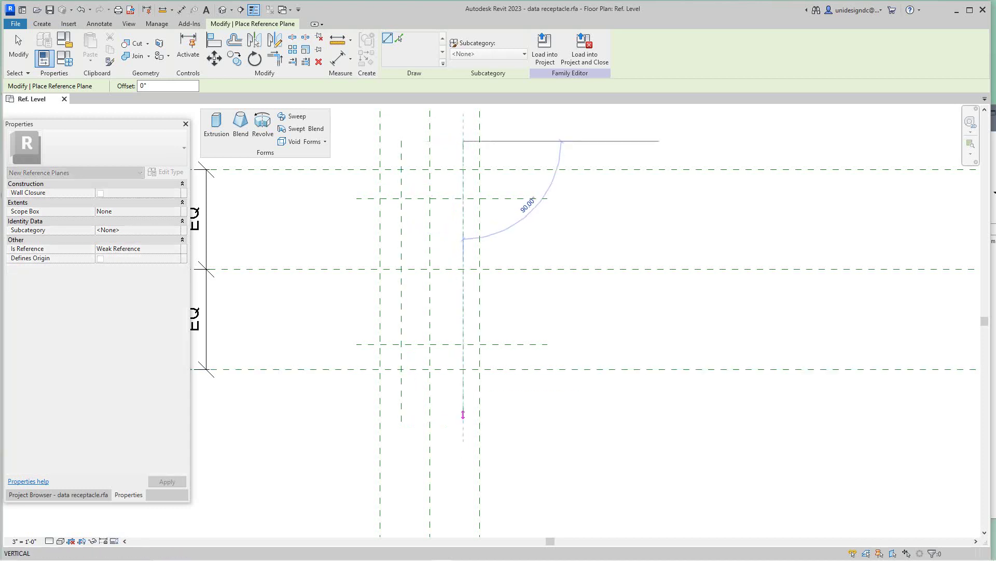
pyautogui.click(463, 422)
pyautogui.rightClick(457, 424)
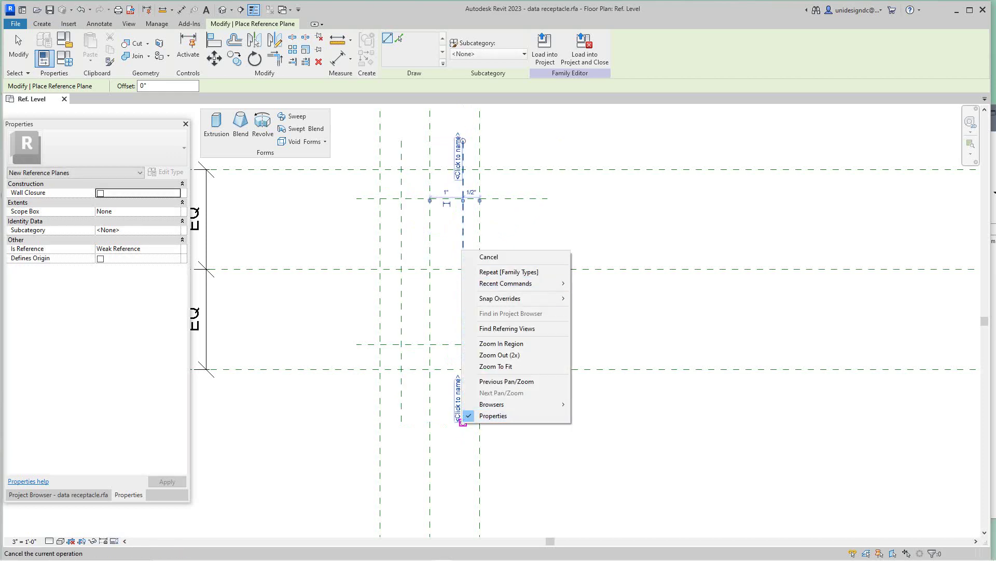
pyautogui.click(506, 256)
pyautogui.scroll(-3, 507, 254)
pyautogui.moveTo(485, 196); pyautogui.dragTo(484, 309, button='middle')
pyautogui.scroll(5, 483, 308)
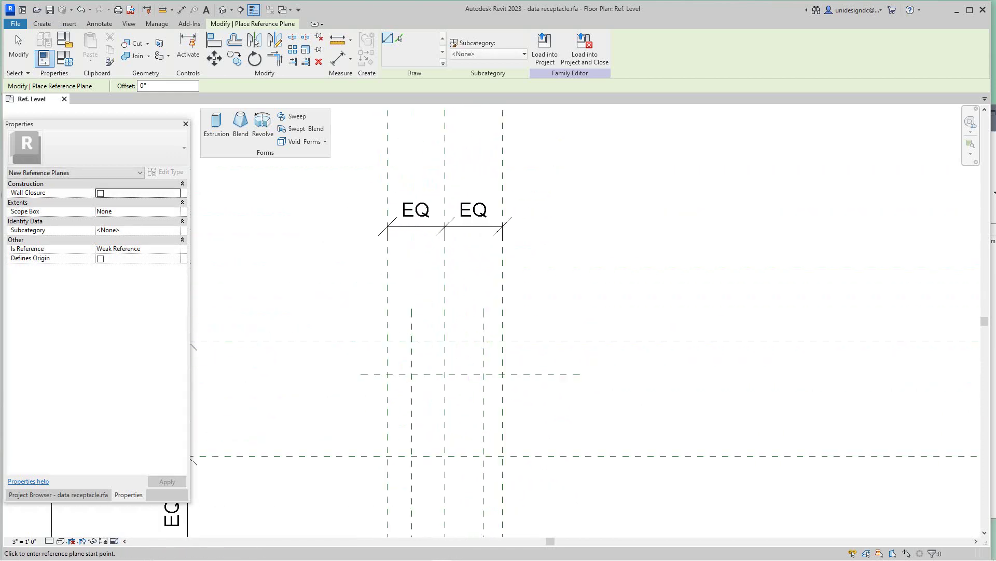
pyautogui.scroll(3, 483, 308)
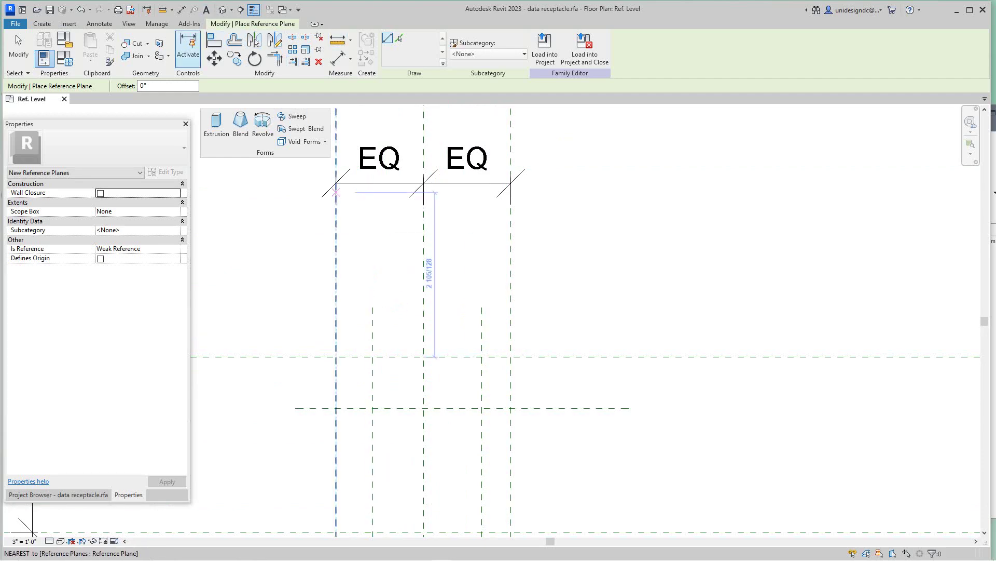
pyautogui.rightClick(384, 296)
pyautogui.click(410, 302)
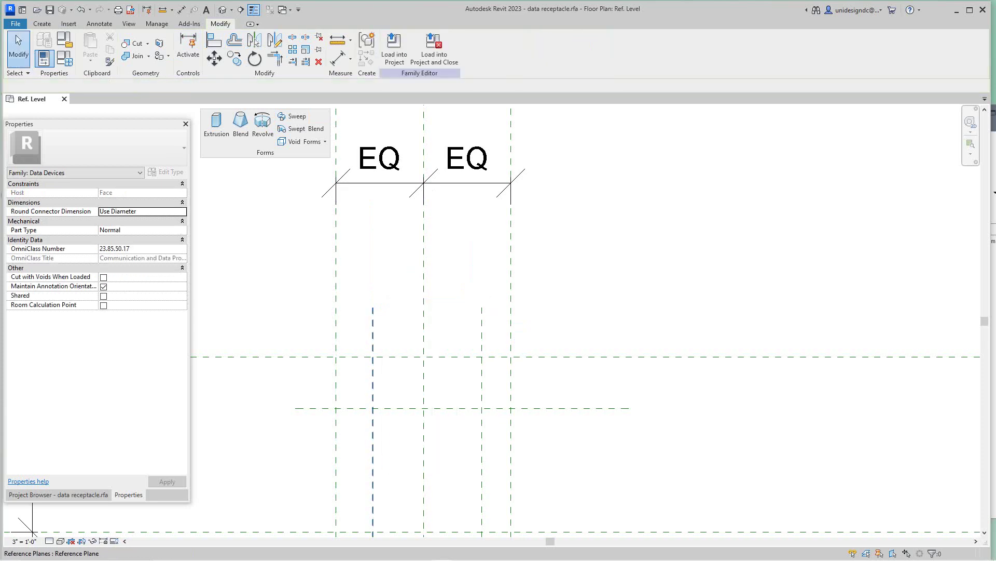
# Extend the upper ends of both inner vertical reference planes to the same height, short of the existing EQ dimension
pyautogui.click(372, 311)
pyautogui.moveTo(372, 307); pyautogui.dragTo(372, 253)
pyautogui.press('Escape')
pyautogui.click(482, 312)
pyautogui.moveTo(482, 307); pyautogui.dragTo(482, 253)
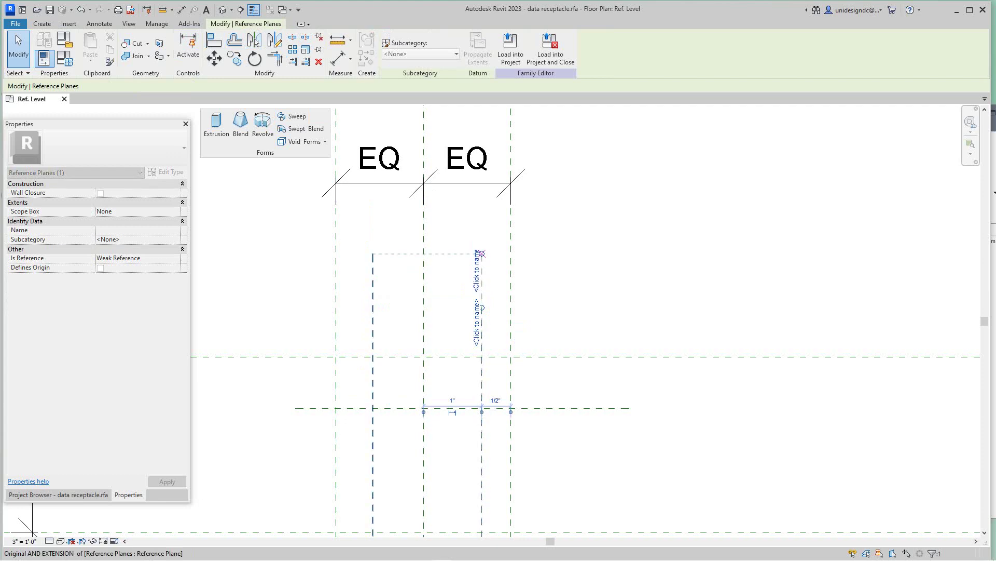
pyautogui.press('Escape')
pyautogui.scroll(-2, 549, 262)
pyautogui.scroll(1, 499, 291)
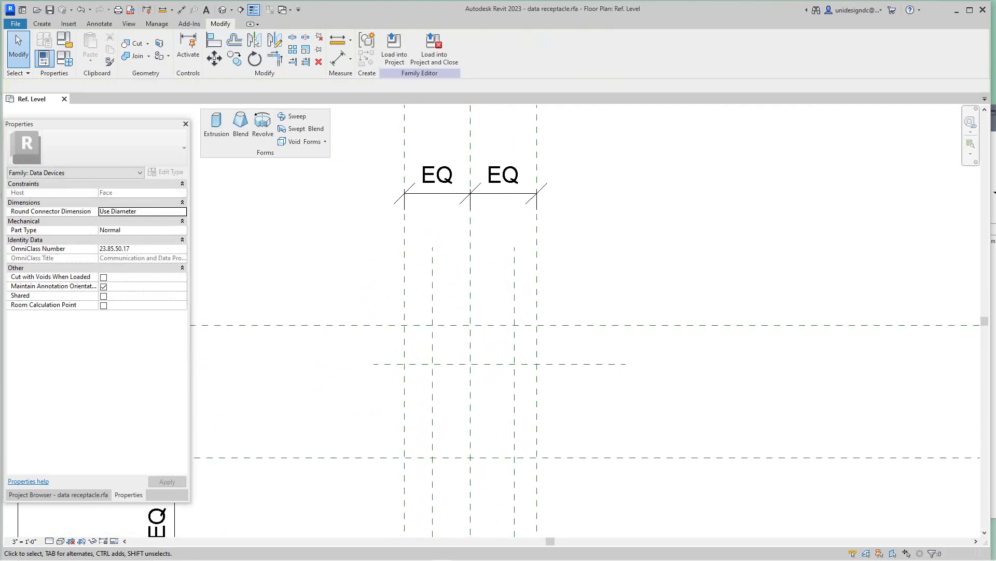
pyautogui.click(99, 24)
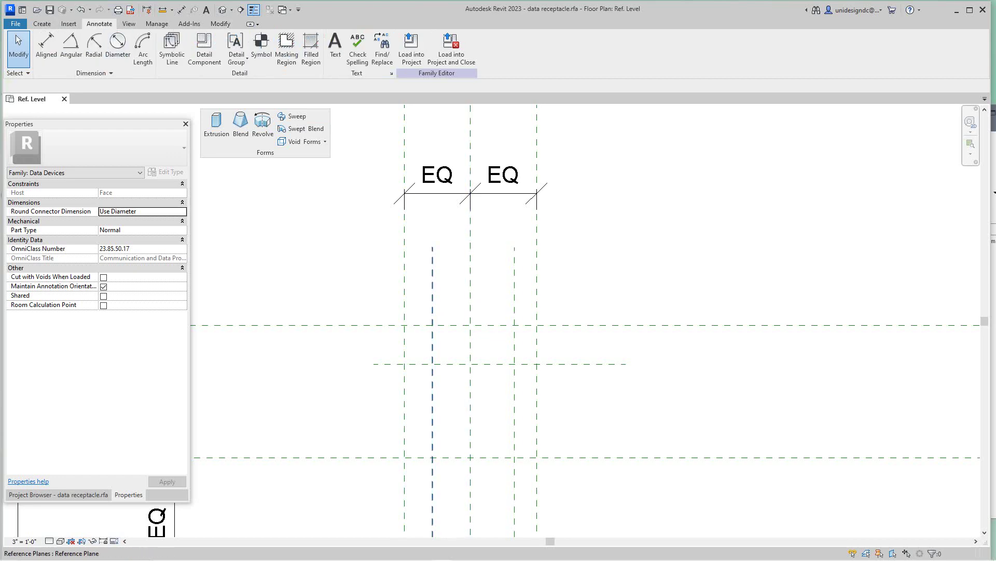
pyautogui.click(432, 290)
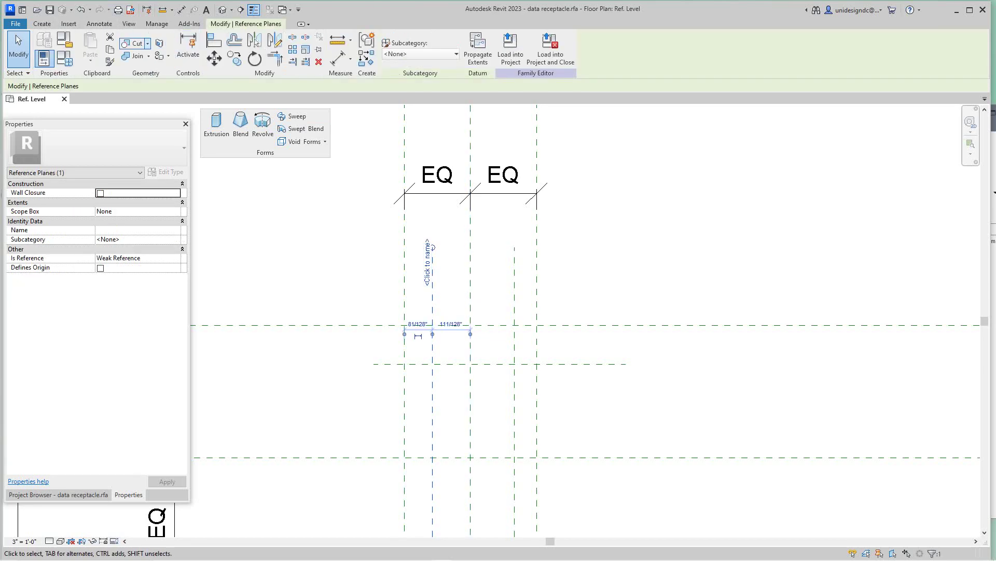
pyautogui.press('Escape')
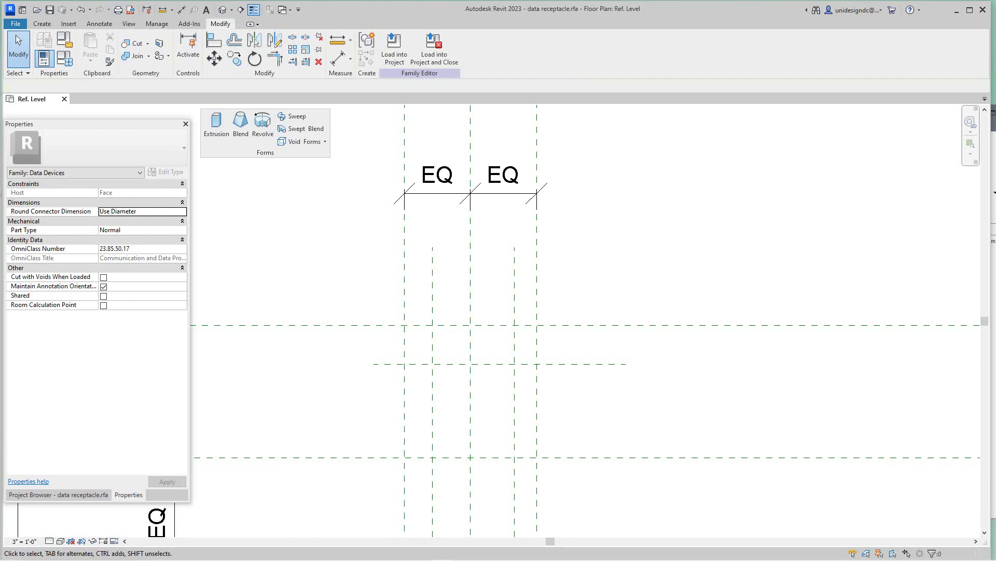
# Add an aligned dimension string across the two inner vertical planes and the center plane, and make its segments equal
pyautogui.click(99, 24)
pyautogui.click(45, 48)
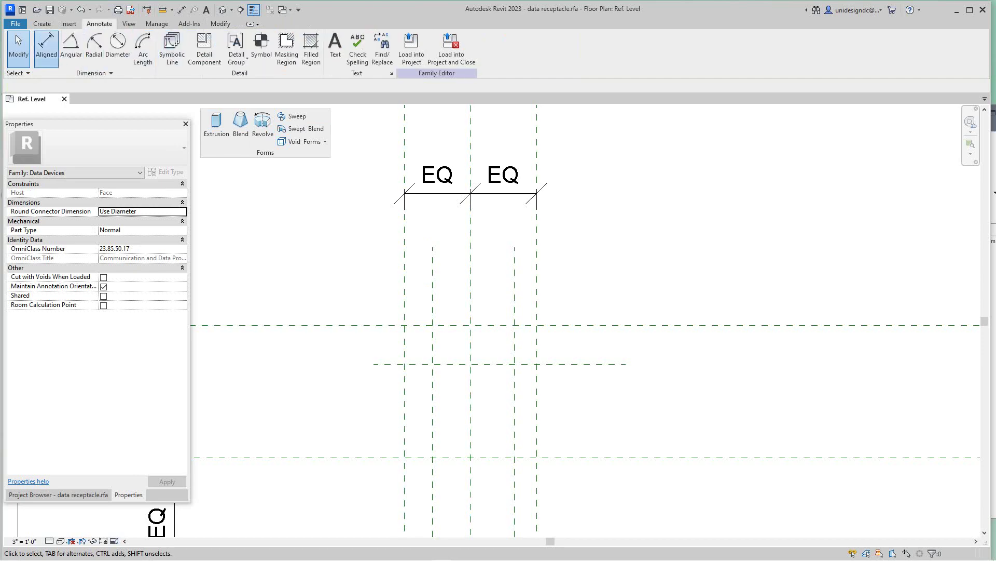
pyautogui.click(433, 288)
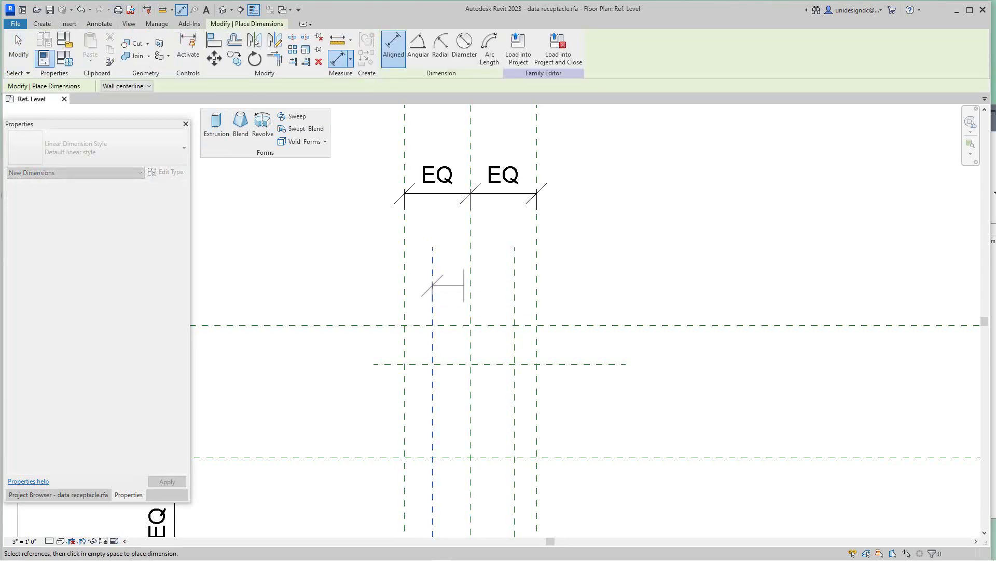
pyautogui.click(470, 288)
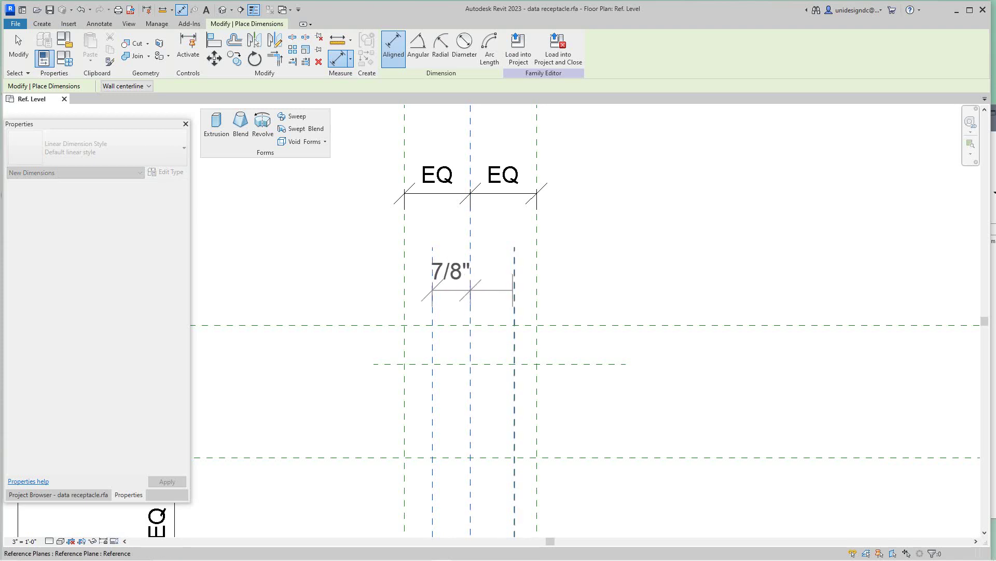
pyautogui.click(515, 290)
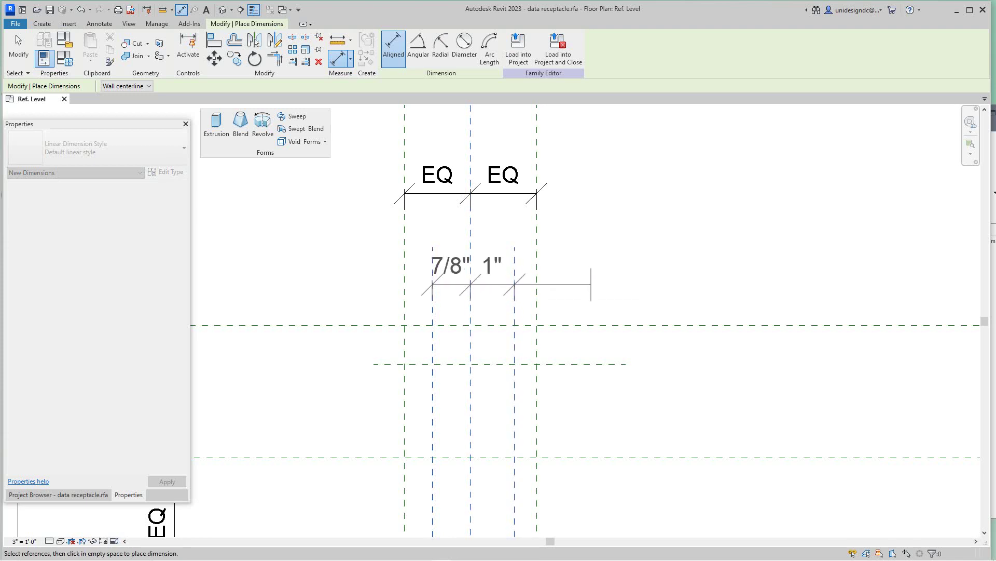
pyautogui.click(592, 300)
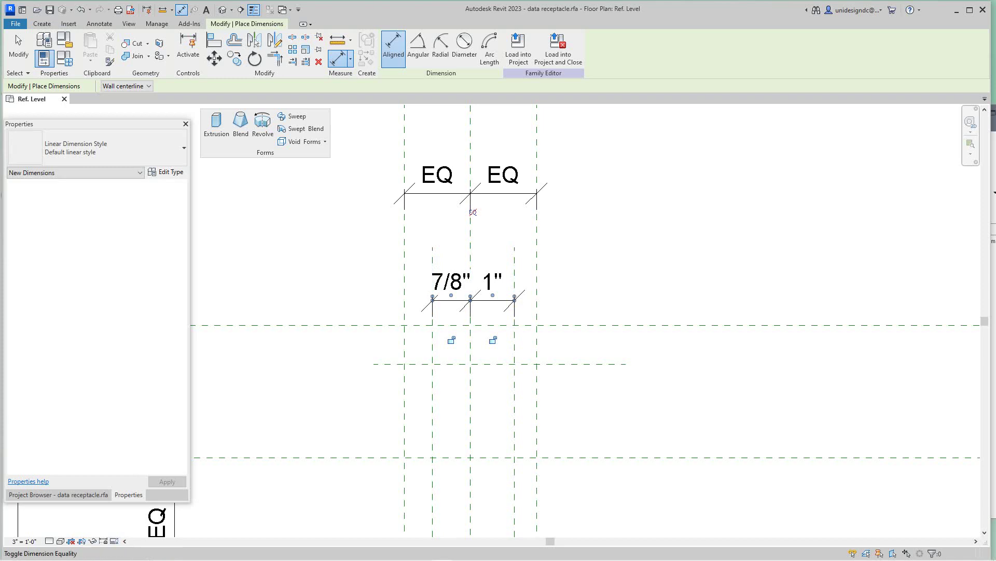
pyautogui.click(473, 212)
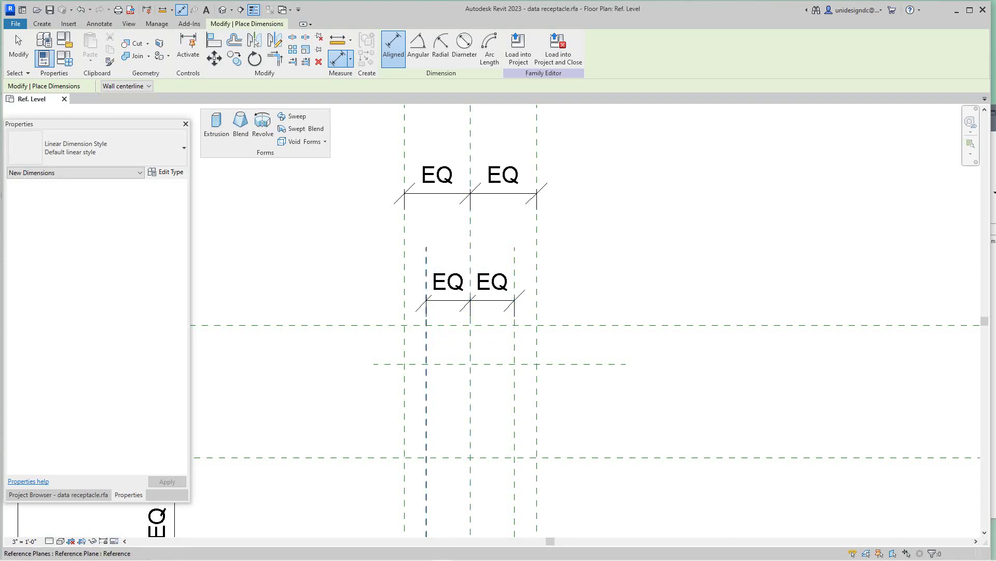
# Dimension the overall distance between the two inner vertical planes, placing it above their EQ dimension, and end the dimension command
pyautogui.click(426, 255)
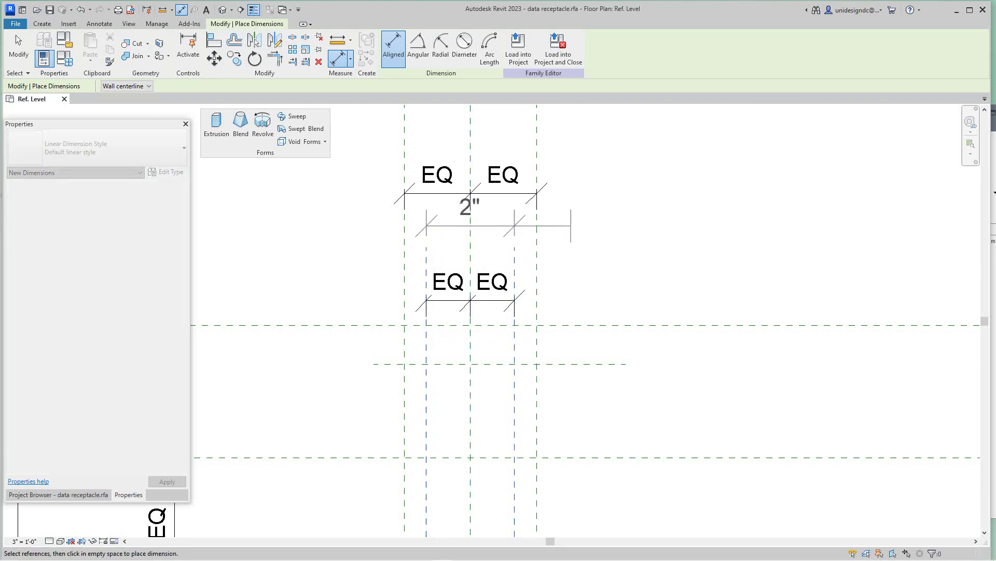
pyautogui.click(574, 245)
pyautogui.rightClick(575, 246)
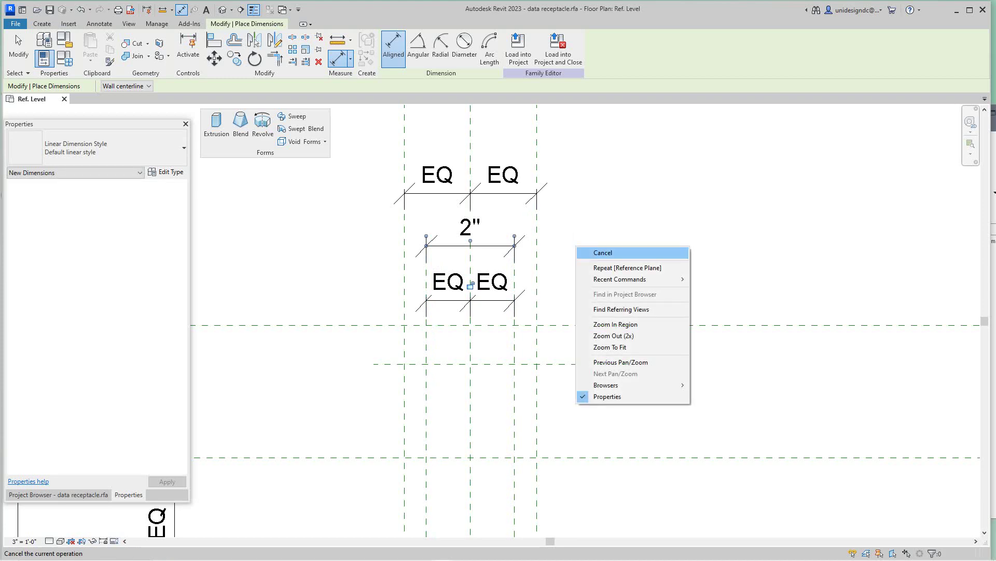
pyautogui.click(603, 252)
pyautogui.scroll(2, 510, 245)
pyautogui.rightClick(683, 256)
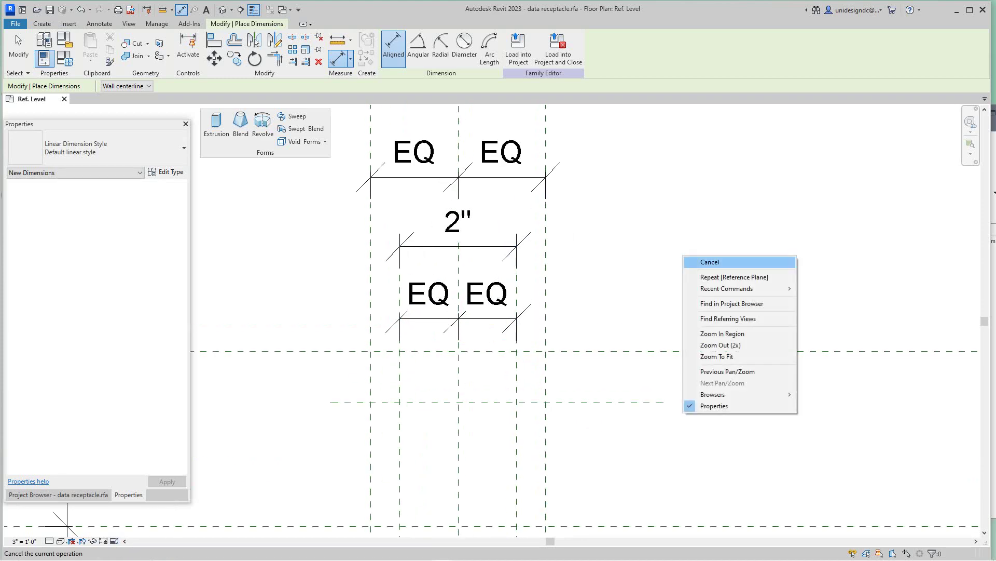
pyautogui.click(709, 262)
# Add an aligned dimension string across the two inner horizontal reference planes and the center plane, and make its segments equal
pyautogui.scroll(-3, 637, 208)
pyautogui.scroll(1, 506, 360)
pyautogui.scroll(-1, 571, 336)
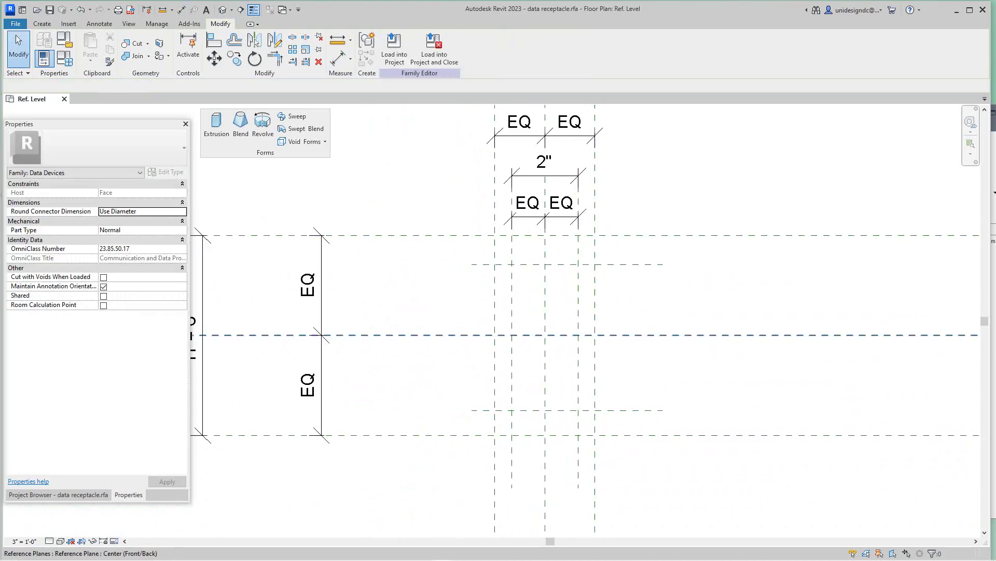
pyautogui.scroll(2, 591, 335)
pyautogui.moveTo(592, 335); pyautogui.dragTo(548, 361, button='middle')
pyautogui.scroll(-2, 548, 361)
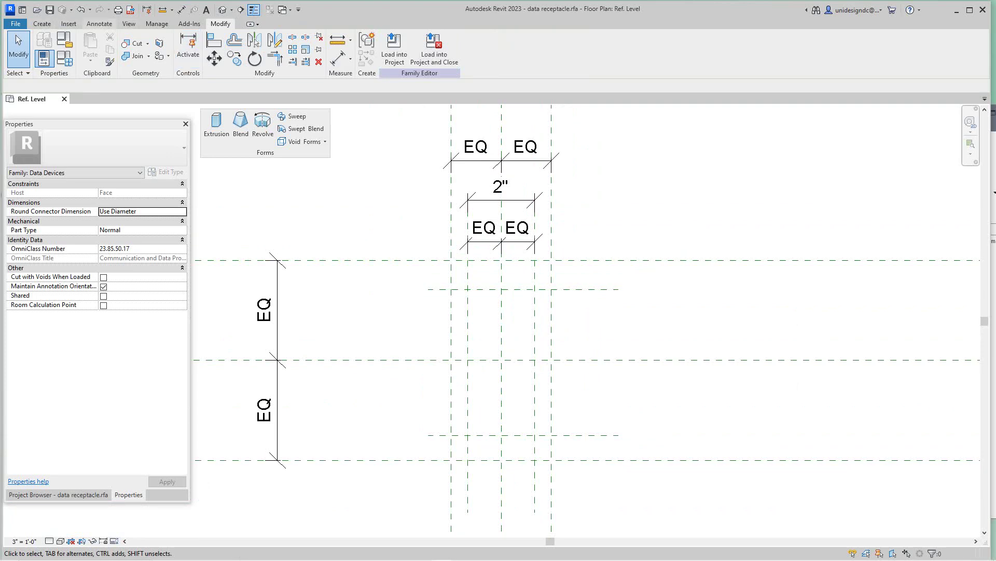
pyautogui.click(99, 24)
pyautogui.click(46, 48)
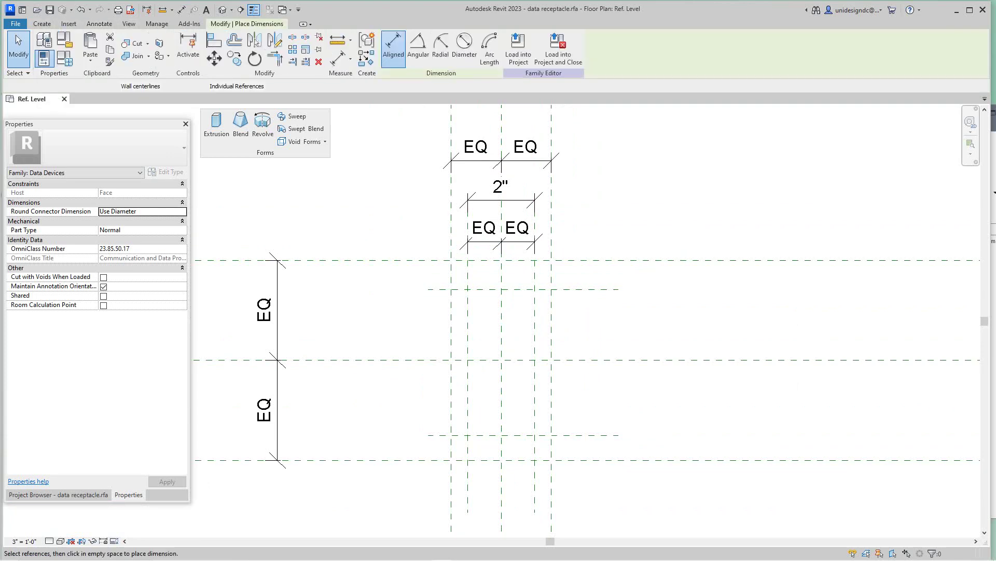
pyautogui.click(574, 289)
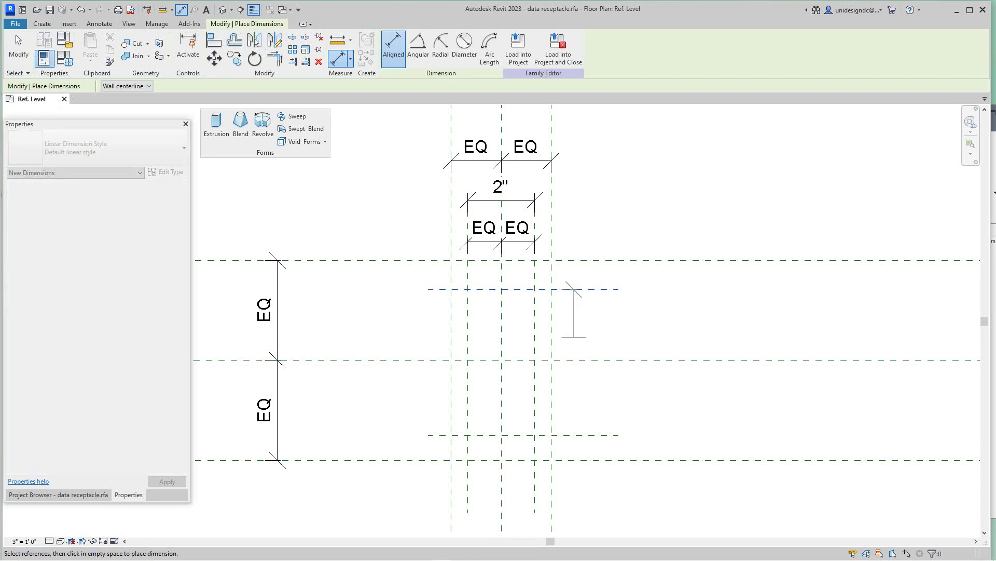
pyautogui.click(578, 359)
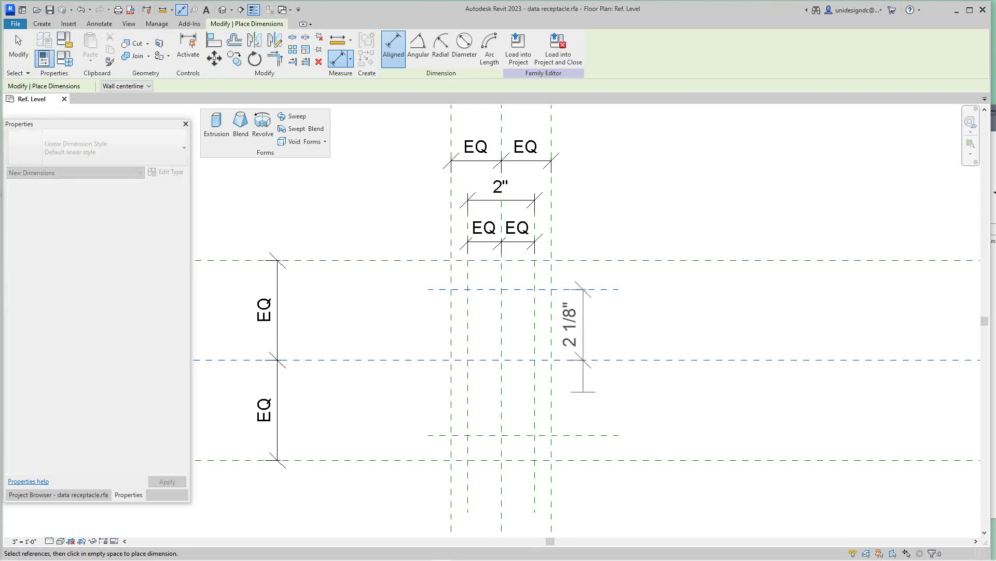
pyautogui.click(584, 435)
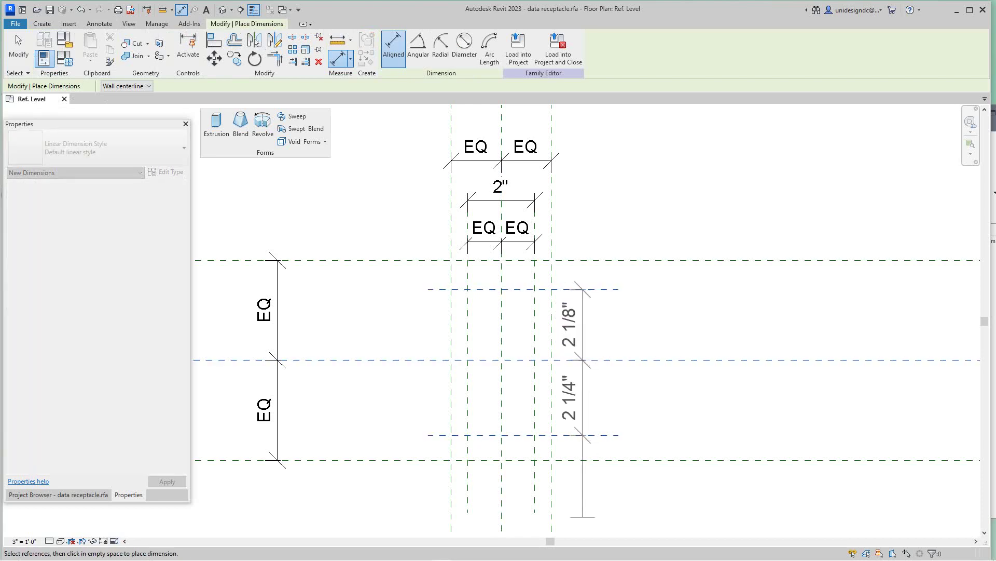
pyautogui.click(581, 514)
pyautogui.click(646, 361)
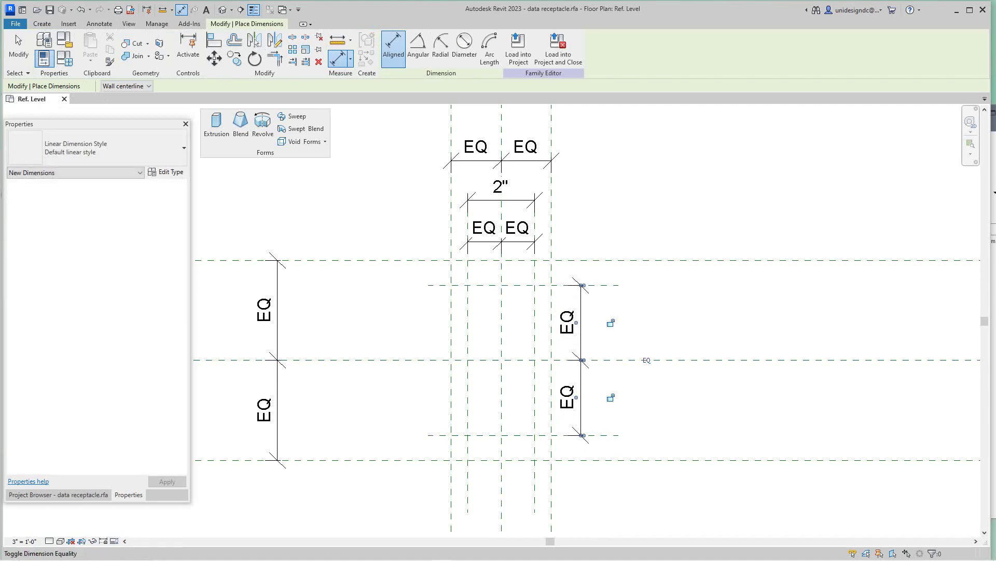
# Dimension the overall distance between the two inner horizontal planes, placing it outside their EQ dimension, and end the dimension command
pyautogui.click(614, 285)
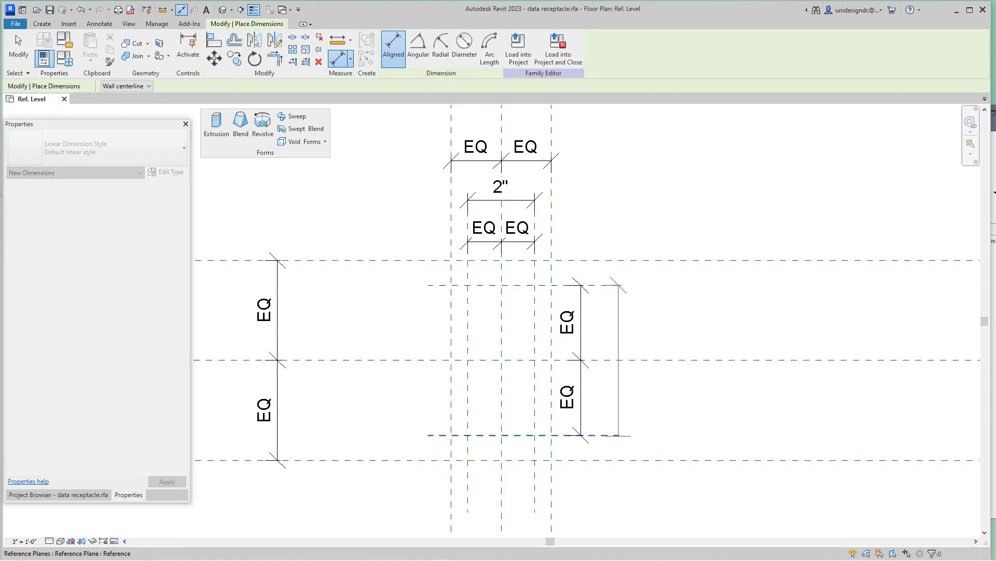
pyautogui.click(617, 435)
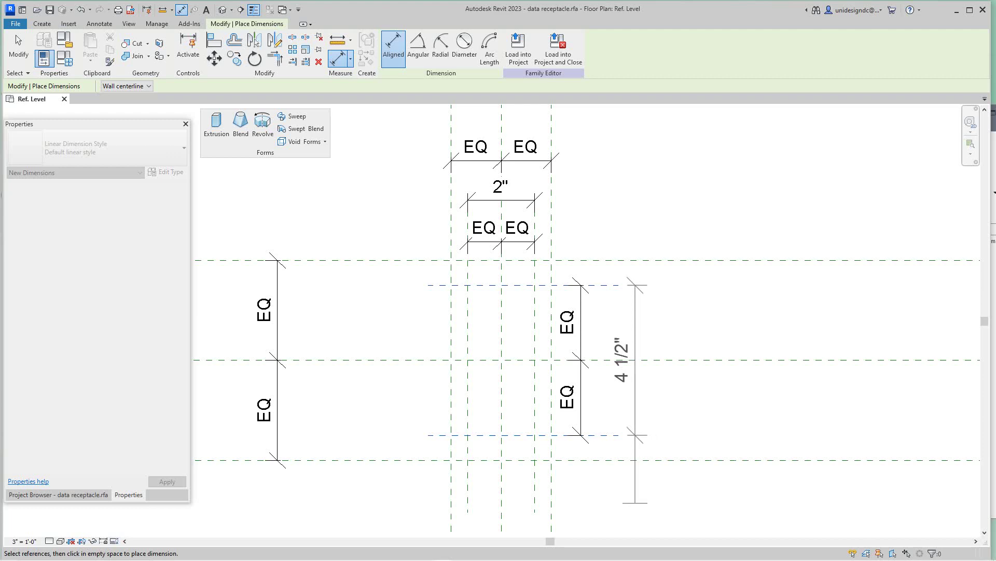
pyautogui.click(634, 373)
pyautogui.scroll(-1, 630, 259)
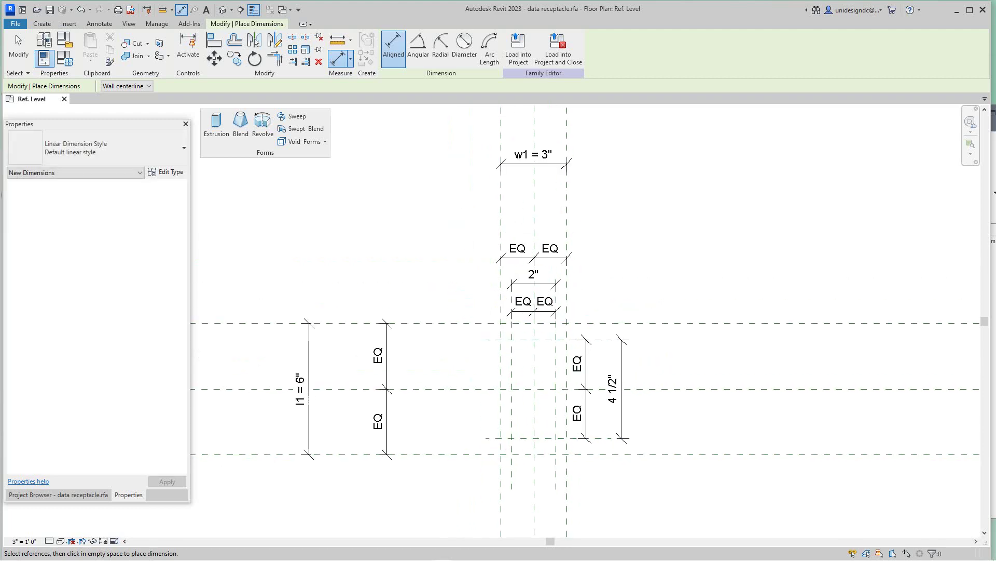
pyautogui.rightClick(629, 257)
pyautogui.click(657, 260)
pyautogui.scroll(-3, 657, 260)
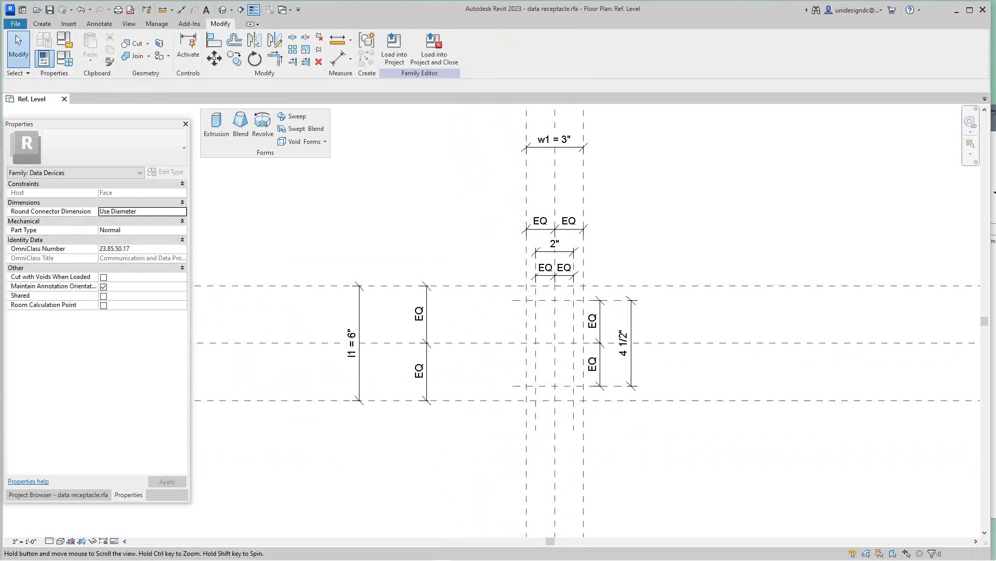
pyautogui.scroll(-1, 652, 281)
pyautogui.moveTo(656, 260); pyautogui.dragTo(697, 270, button='middle')
pyautogui.scroll(1, 652, 281)
pyautogui.scroll(2, 586, 151)
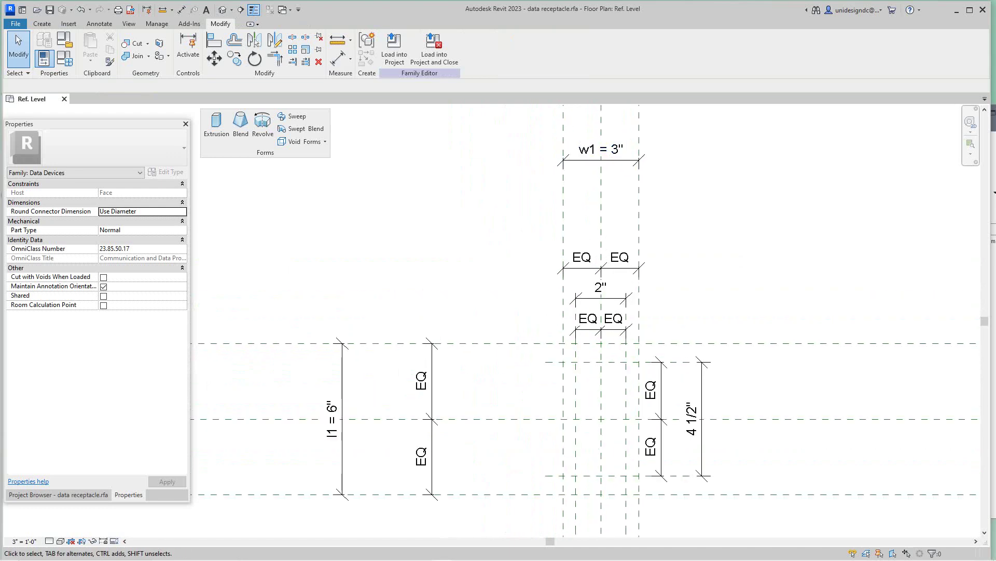
pyautogui.scroll(-3, 402, 330)
pyautogui.scroll(1, 482, 371)
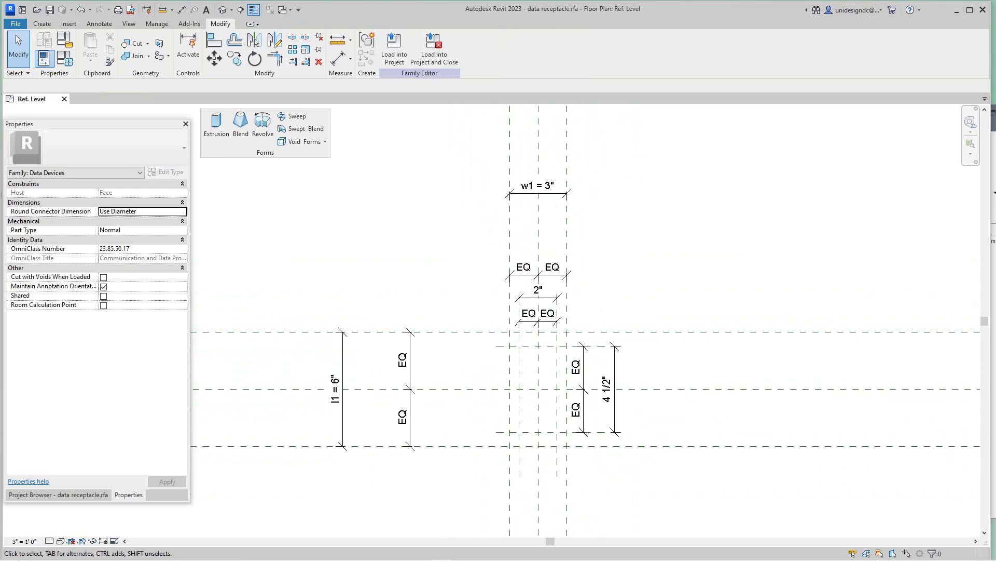
pyautogui.scroll(1, 546, 332)
pyautogui.rightClick(634, 225)
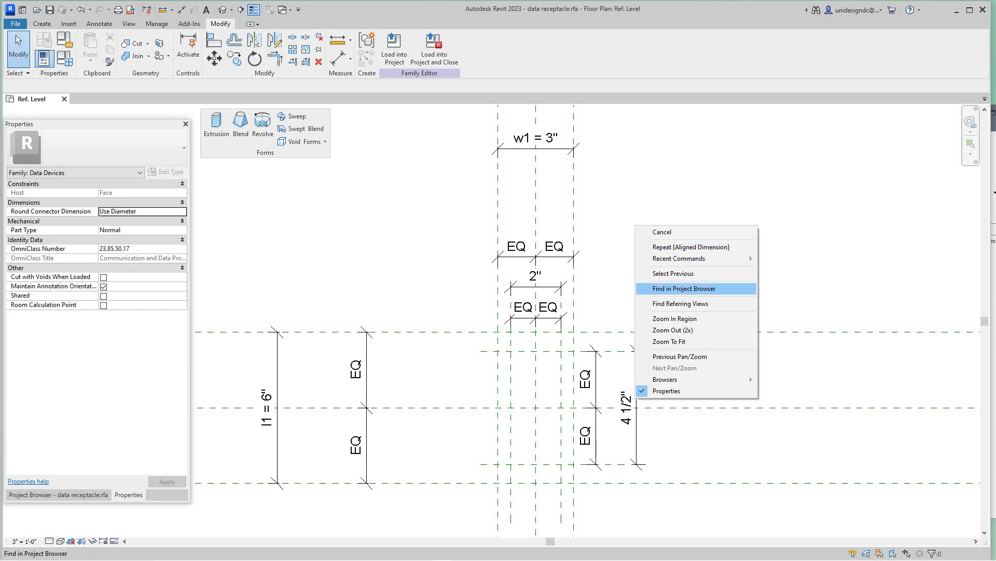
pyautogui.click(663, 232)
# Label the overall dimension between the inner vertical planes with a new family type parameter named w2
pyautogui.scroll(1, 659, 185)
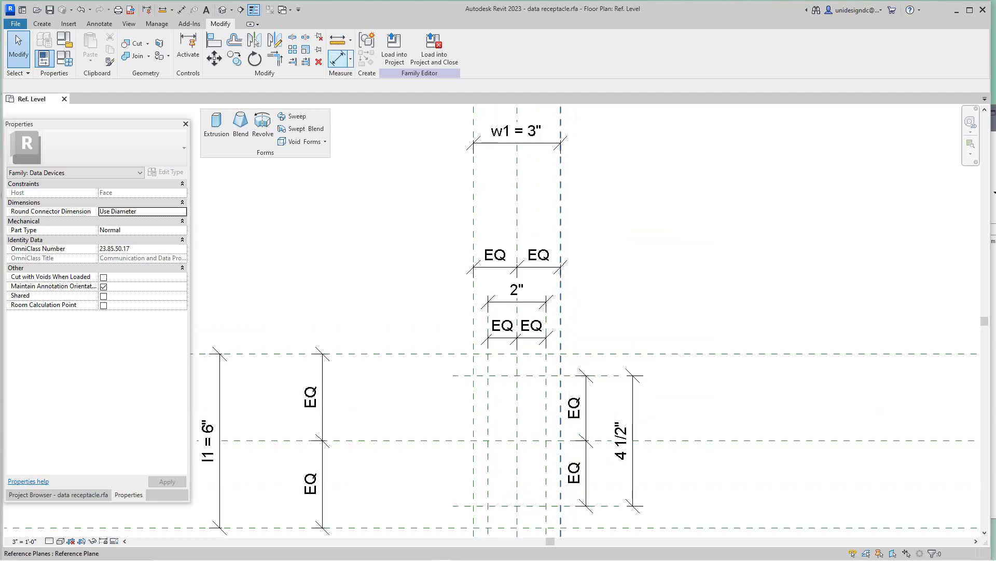
pyautogui.scroll(1, 542, 318)
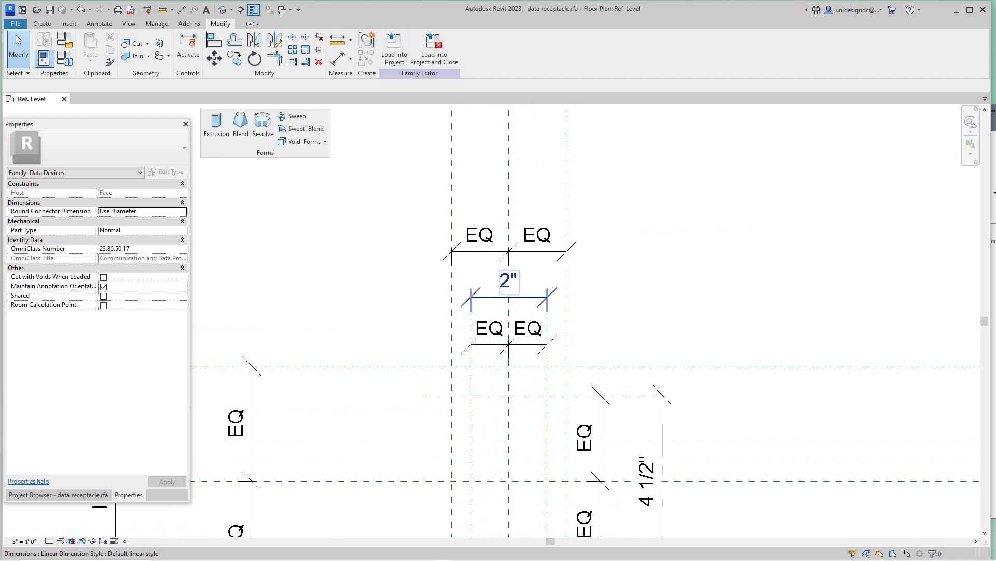
pyautogui.click(509, 330)
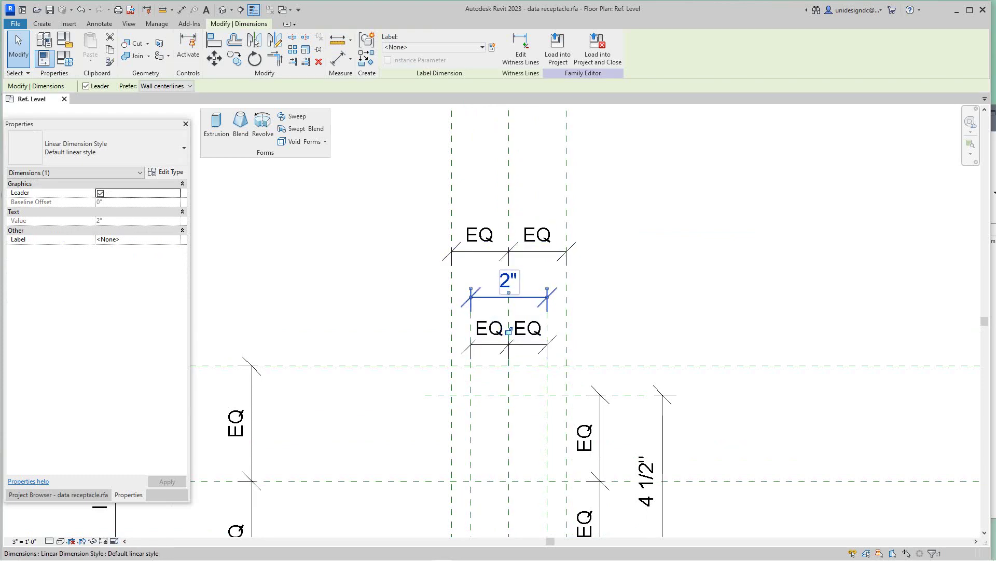
pyautogui.scroll(2, 519, 295)
pyautogui.scroll(2, 541, 309)
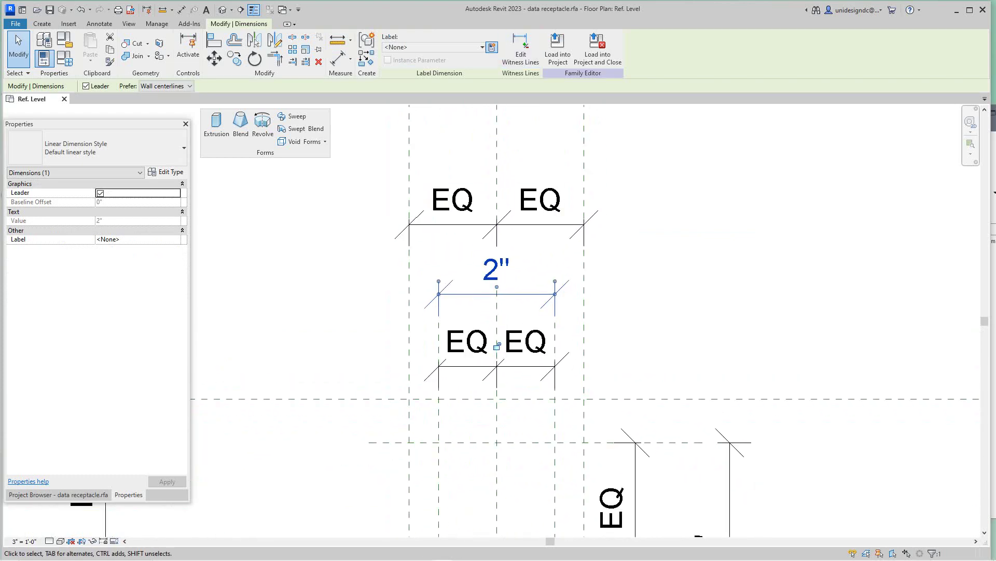
pyautogui.click(492, 48)
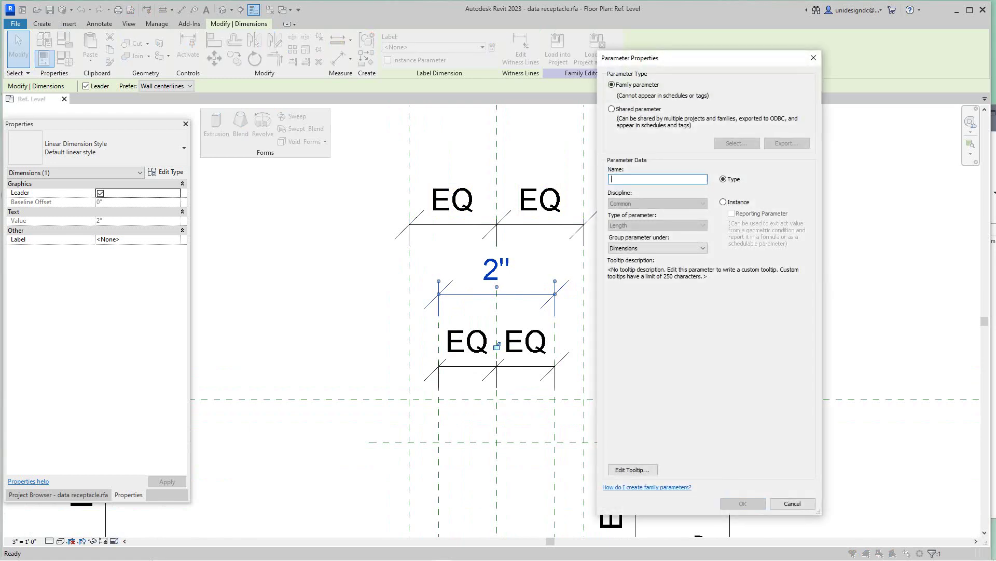
pyautogui.write('w2')
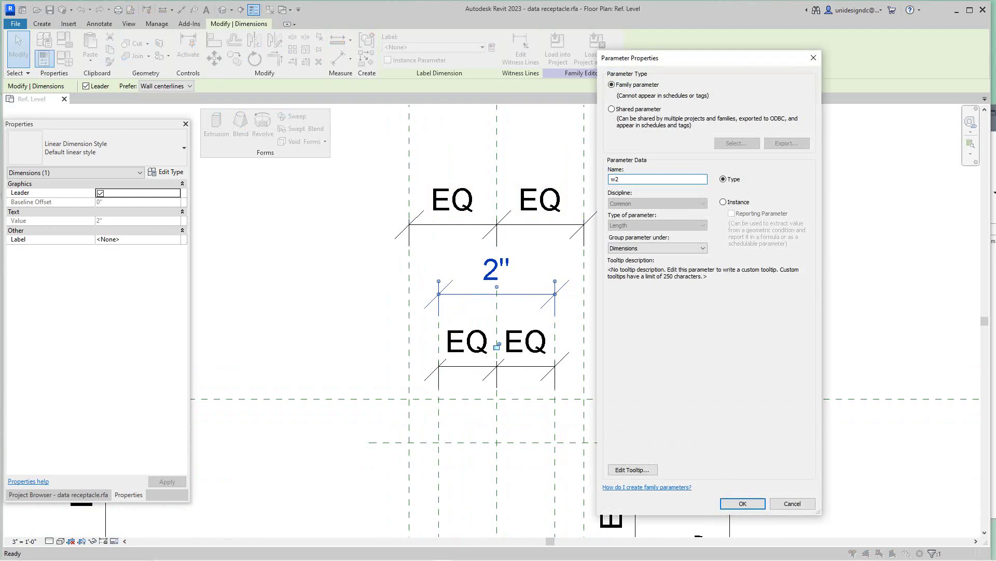
pyautogui.click(743, 504)
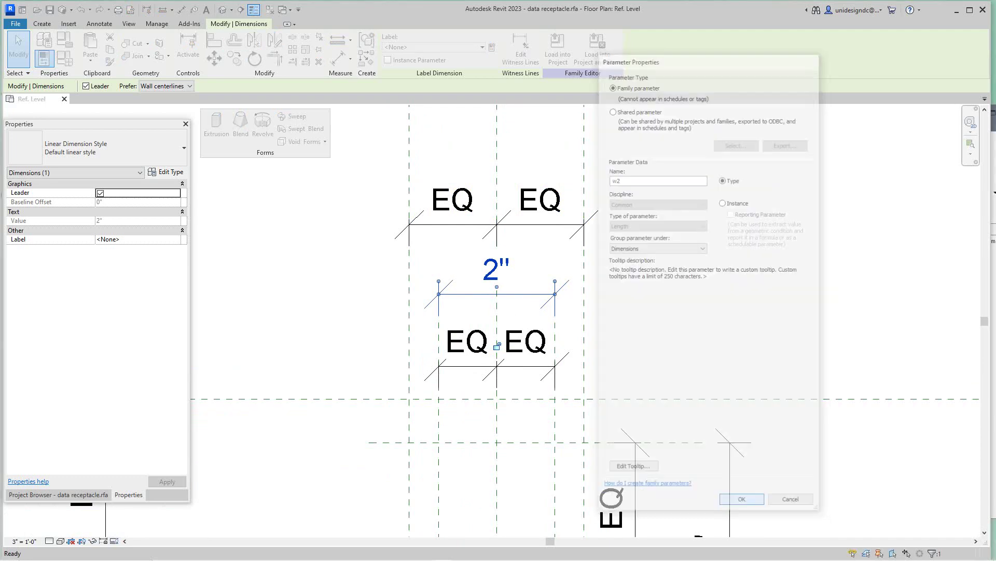
# Label the overall dimension between the inner horizontal planes with a new family type parameter named l2
pyautogui.scroll(-5, 667, 337)
pyautogui.moveTo(667, 337); pyautogui.dragTo(636, 221, button='middle')
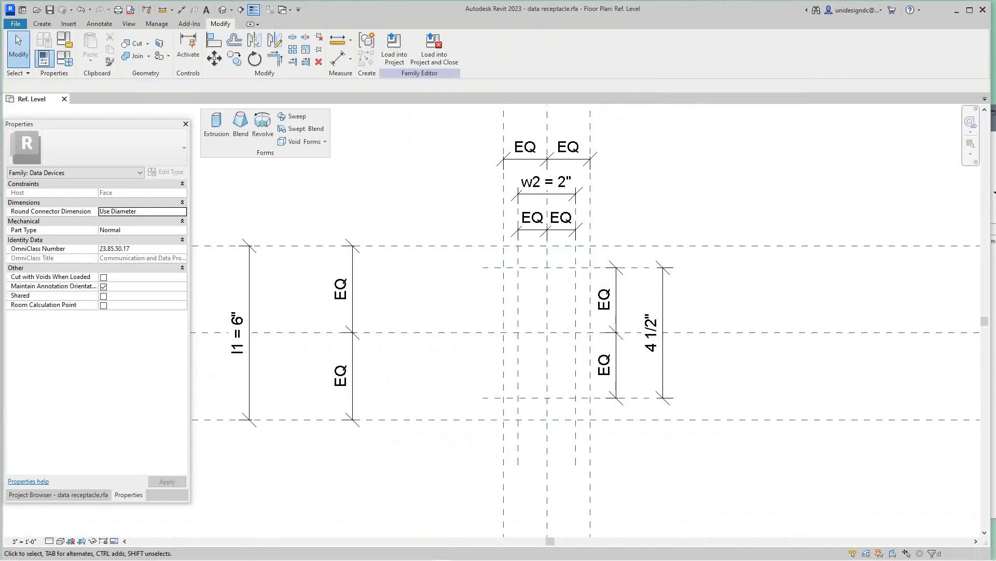
pyautogui.scroll(2, 689, 365)
pyautogui.scroll(-2, 690, 365)
pyautogui.scroll(1, 682, 363)
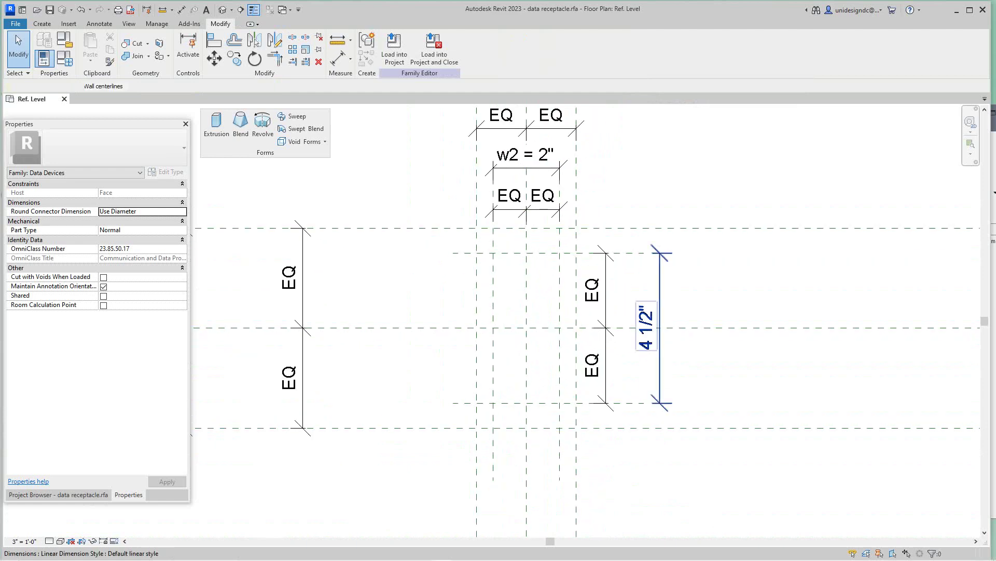
pyautogui.click(689, 328)
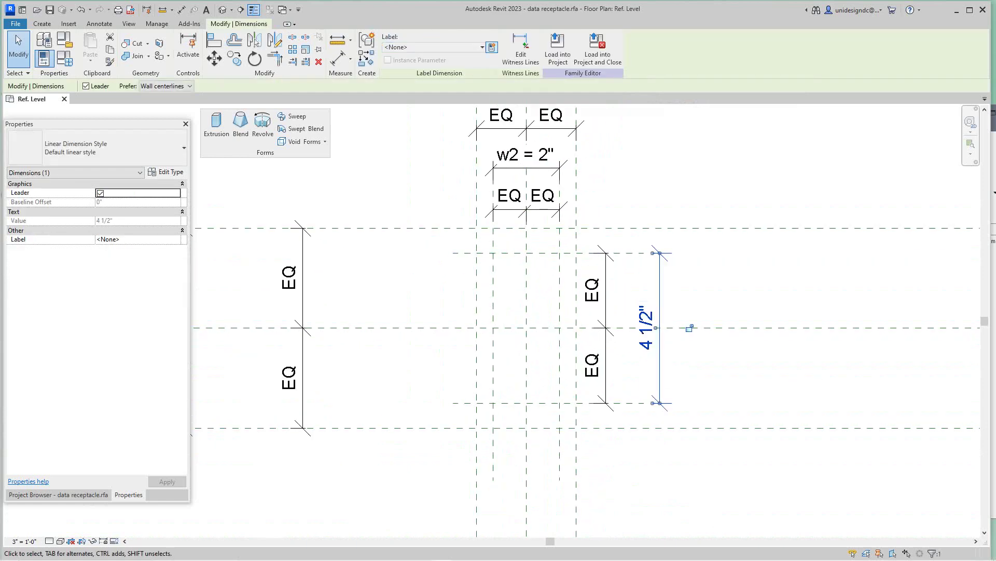
pyautogui.click(492, 46)
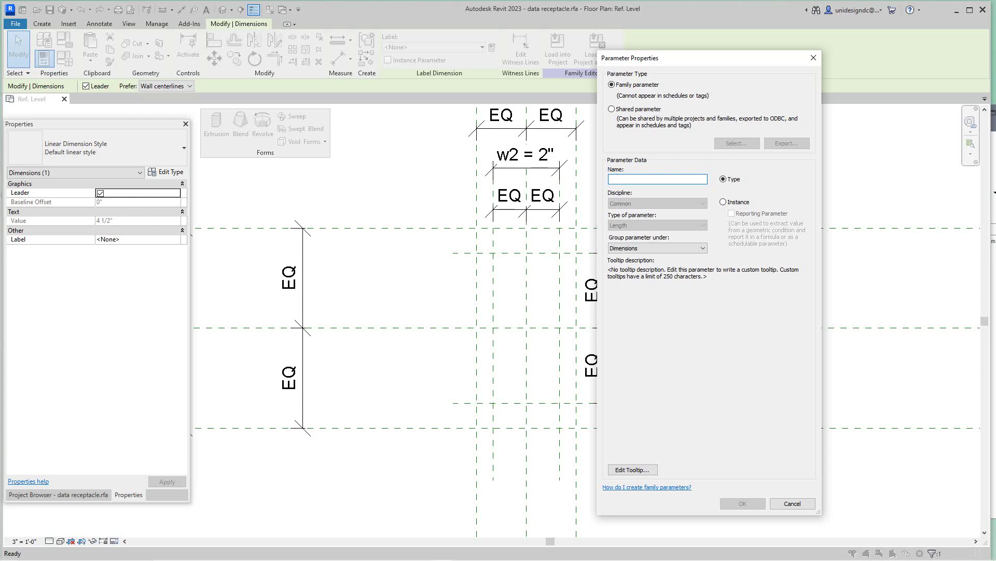
pyautogui.write('l2')
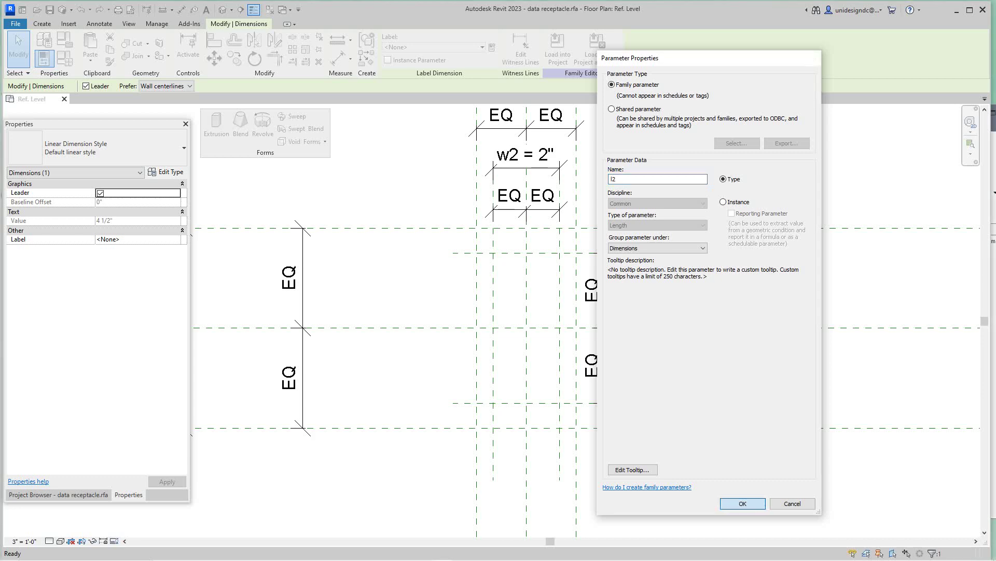
pyautogui.click(743, 503)
# Open the Family Types dialog, move it clear of the inner planes, set w2 to 1.5", and apply the change
pyautogui.scroll(-1, 727, 473)
pyautogui.moveTo(660, 348); pyautogui.dragTo(678, 379, button='middle')
pyautogui.scroll(-1, 678, 379)
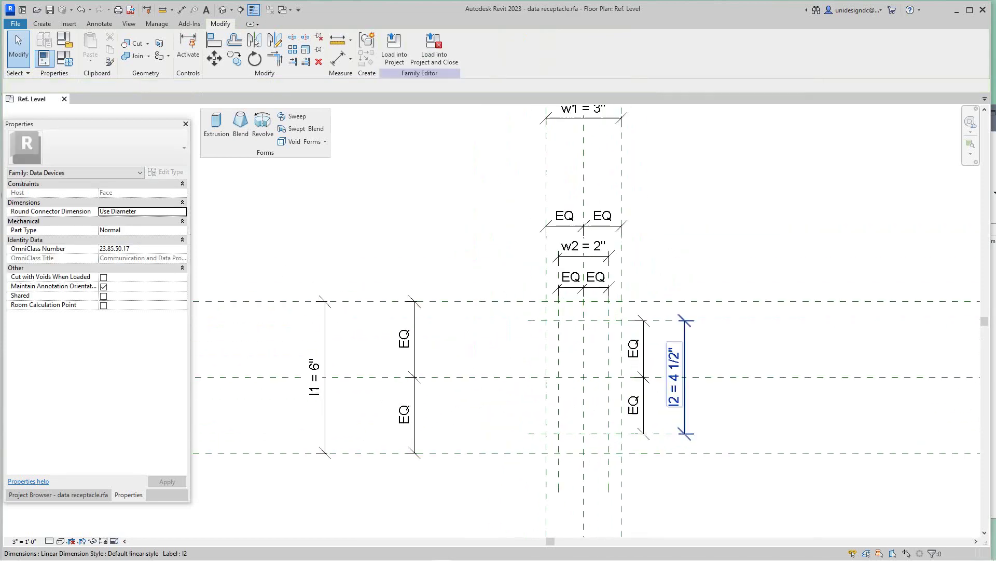
pyautogui.scroll(1, 644, 344)
pyautogui.scroll(-2, 661, 373)
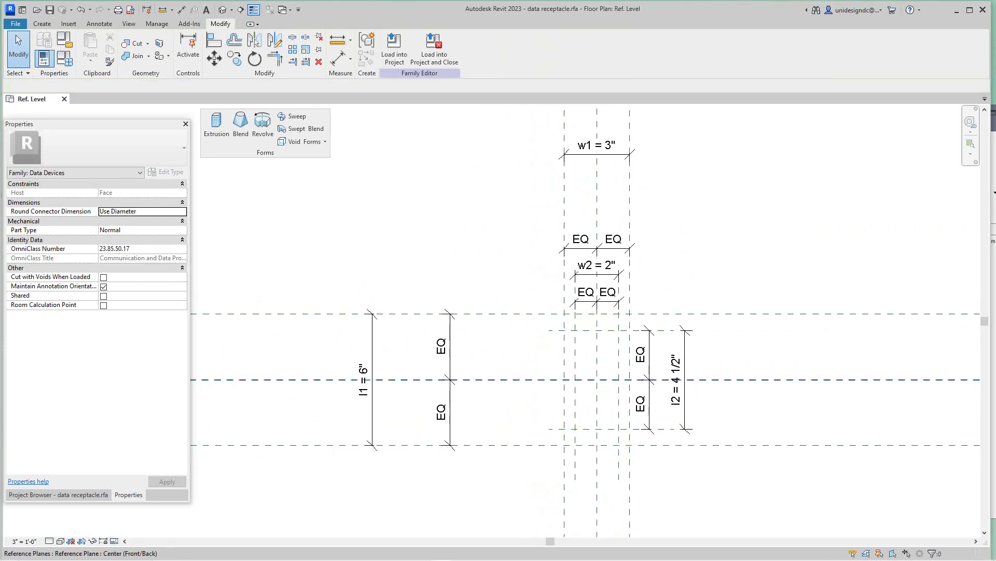
pyautogui.scroll(3, 632, 398)
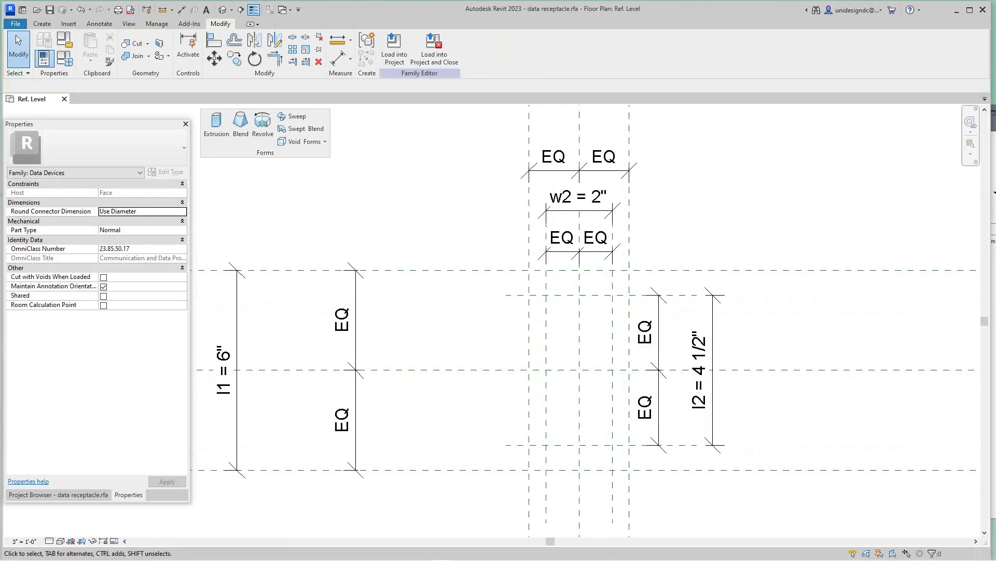
pyautogui.click(64, 58)
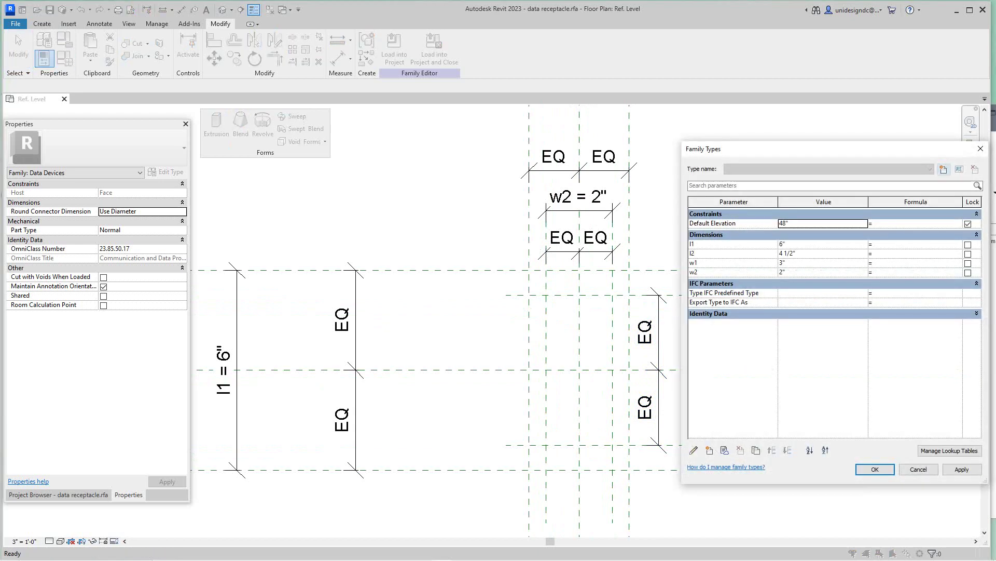
pyautogui.moveTo(893, 152); pyautogui.dragTo(284, 128)
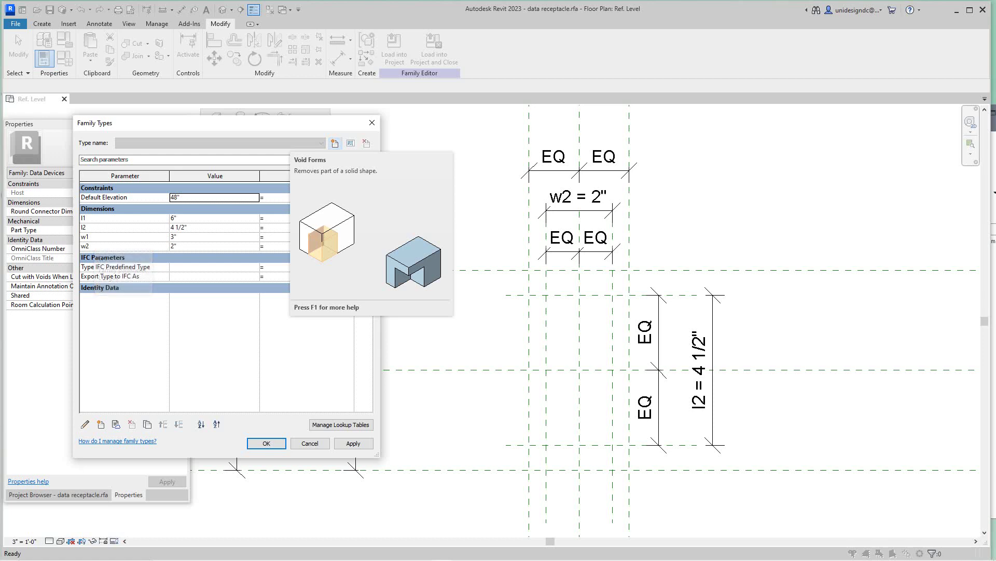
pyautogui.doubleClick(181, 246)
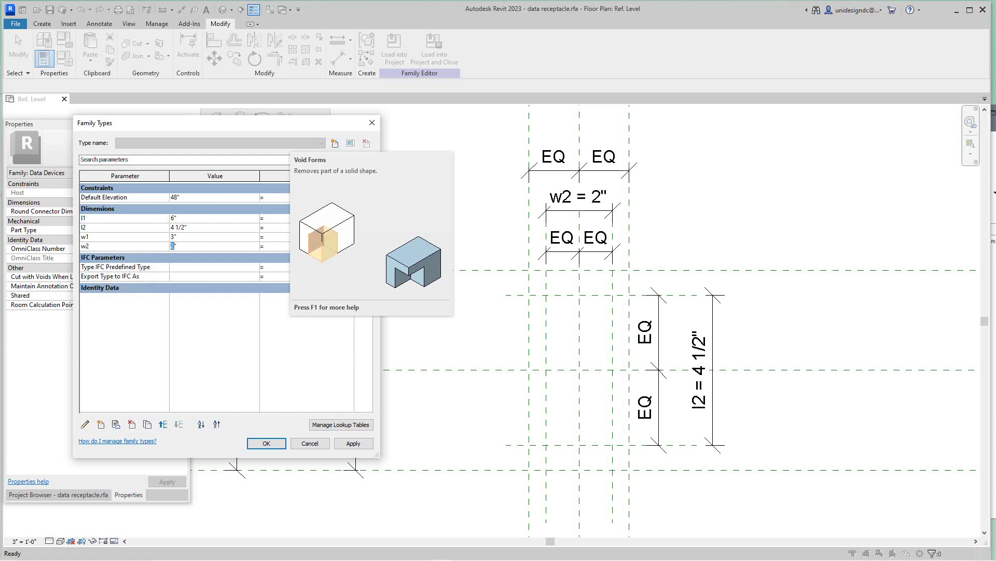
pyautogui.write('1.5')
pyautogui.click(353, 442)
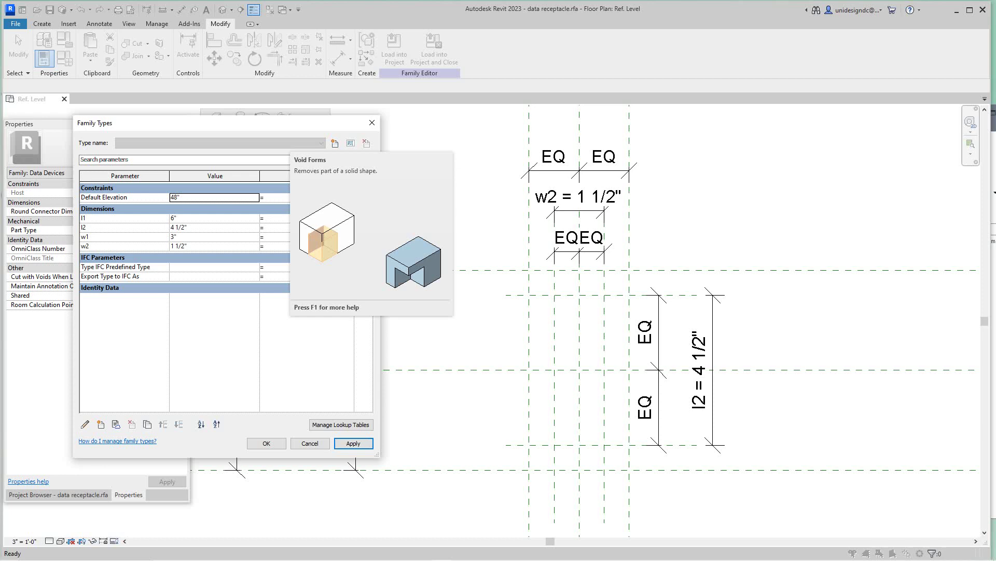
# Set the l2 parameter to 3" and apply the change
pyautogui.click(175, 227)
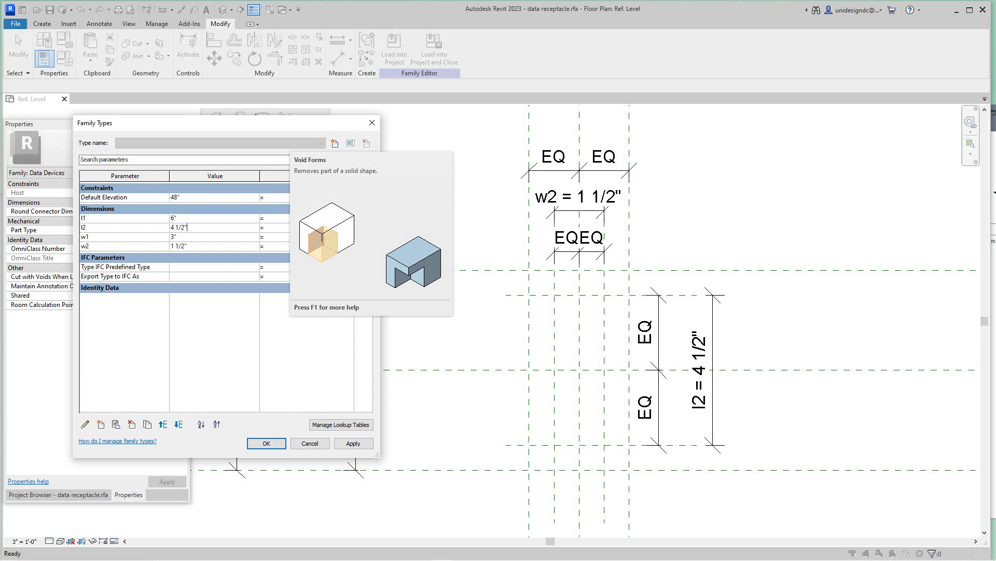
pyautogui.moveTo(188, 227); pyautogui.dragTo(170, 228)
pyautogui.write('3"')
pyautogui.click(353, 443)
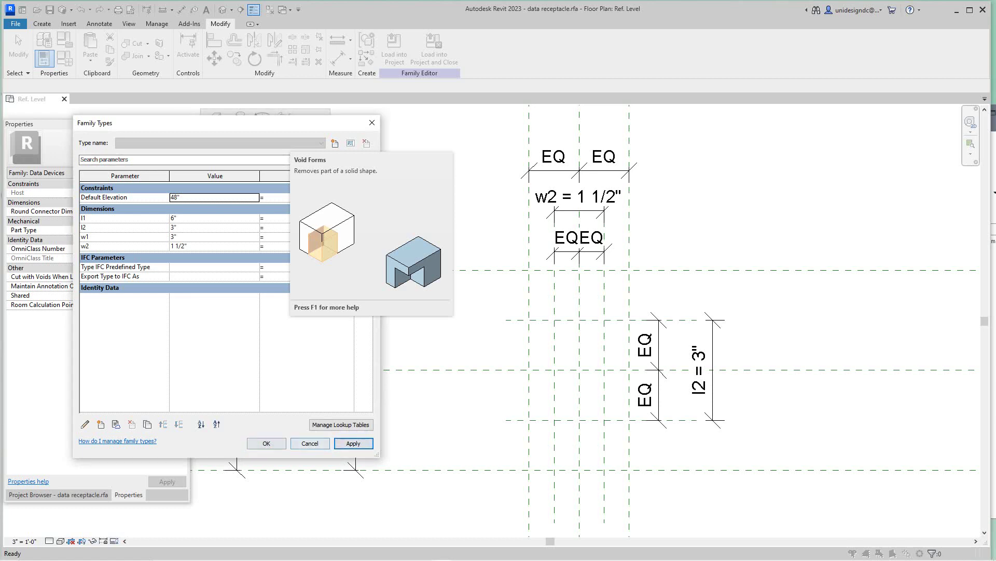
# Close the Family Types dialog and examine the layout of the inner and outer reference planes
pyautogui.click(266, 443)
pyautogui.scroll(-1, 549, 370)
pyautogui.scroll(1, 550, 370)
pyautogui.moveTo(549, 369); pyautogui.dragTo(465, 348, button='middle')
pyautogui.scroll(3, 591, 418)
pyautogui.scroll(-4, 591, 417)
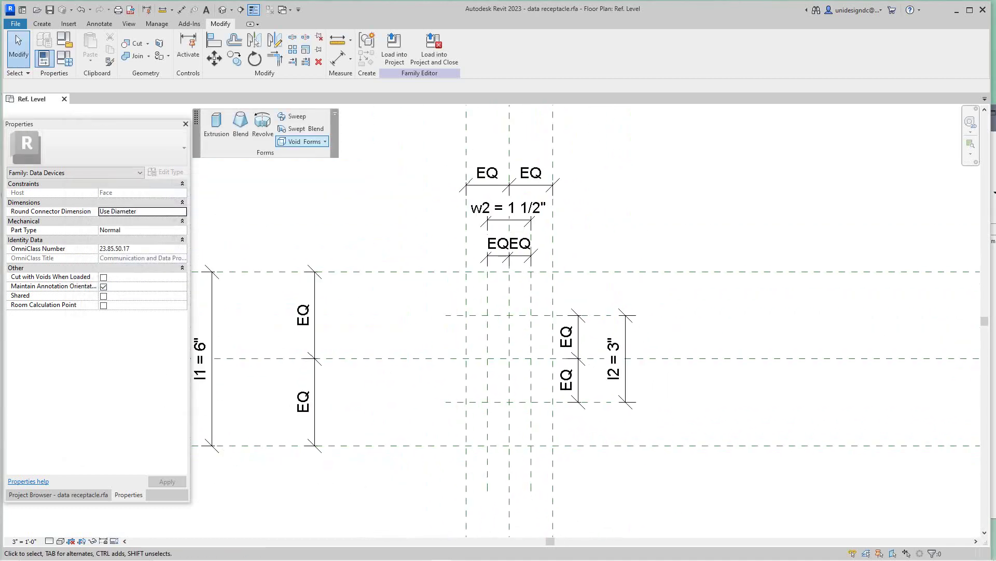
pyautogui.scroll(2, 531, 320)
pyautogui.scroll(-1, 531, 320)
pyautogui.moveTo(621, 357); pyautogui.dragTo(651, 368, button='middle')
pyautogui.scroll(-2, 594, 273)
pyautogui.moveTo(593, 273)
pyautogui.mouseDown(button='middle')
pyautogui.moveTo(593, 303)
pyautogui.moveTo(597, 288)
pyautogui.mouseUp(button='middle')
pyautogui.scroll(2, 583, 334)
pyautogui.scroll(1, 575, 332)
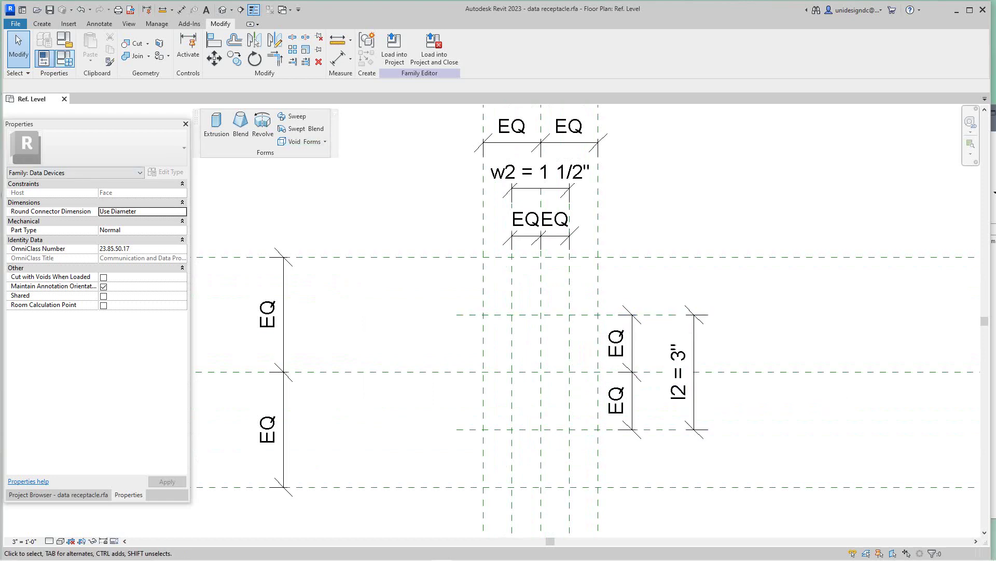
# Set the l2 parameter to 4" in Family Types, apply the change, and close the dialog
pyautogui.click(65, 58)
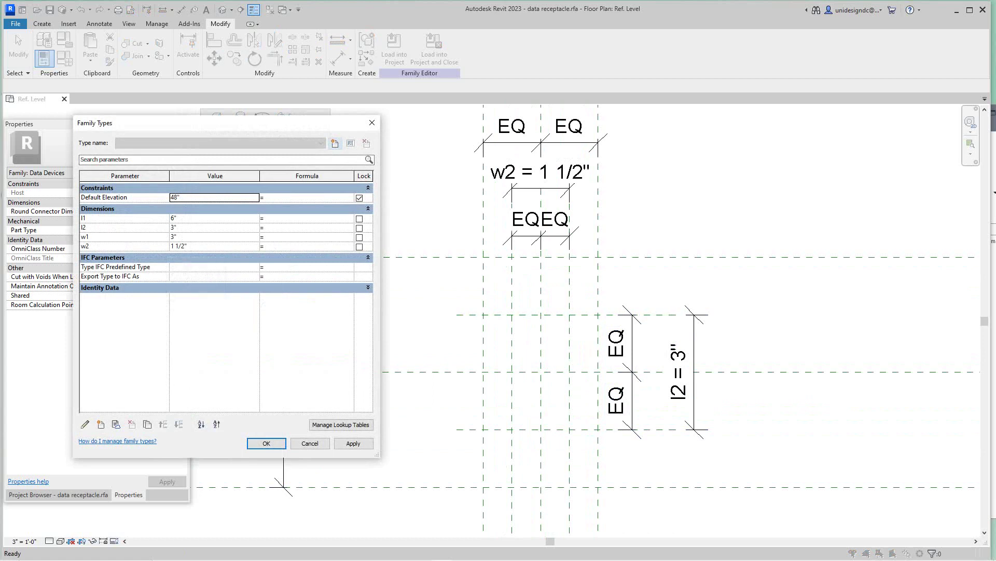
pyautogui.click(174, 227)
pyautogui.doubleClick(173, 227)
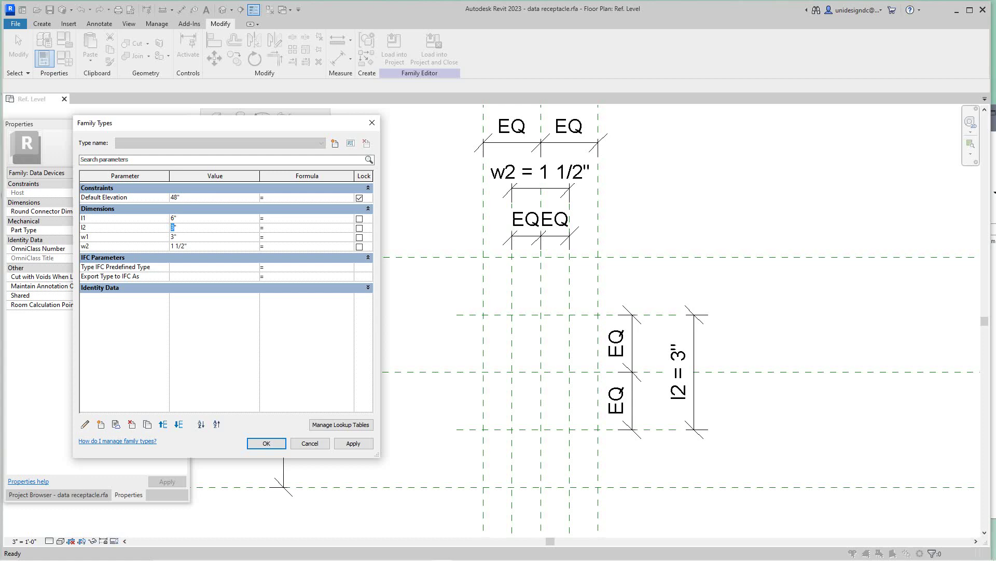
pyautogui.write('4')
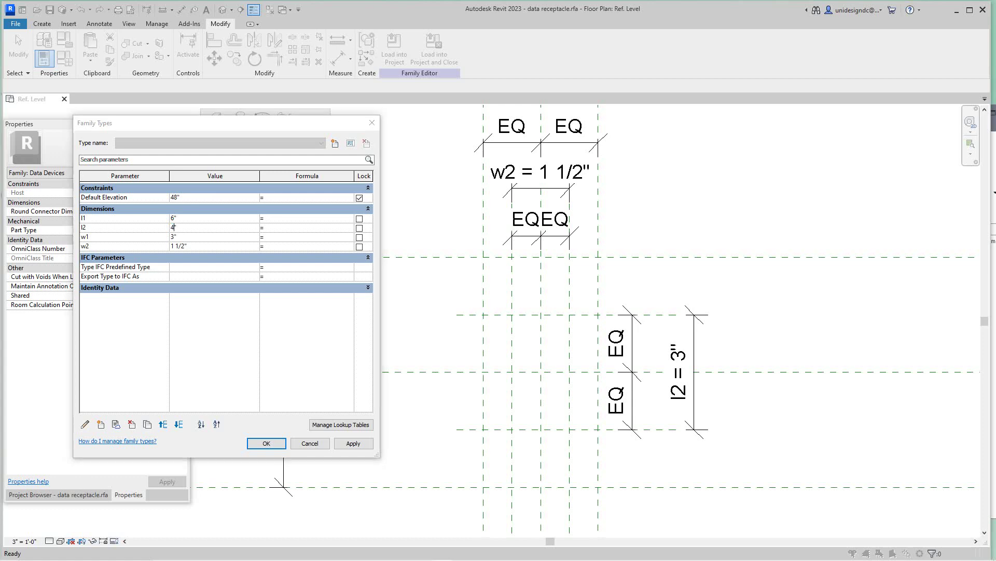
pyautogui.click(353, 444)
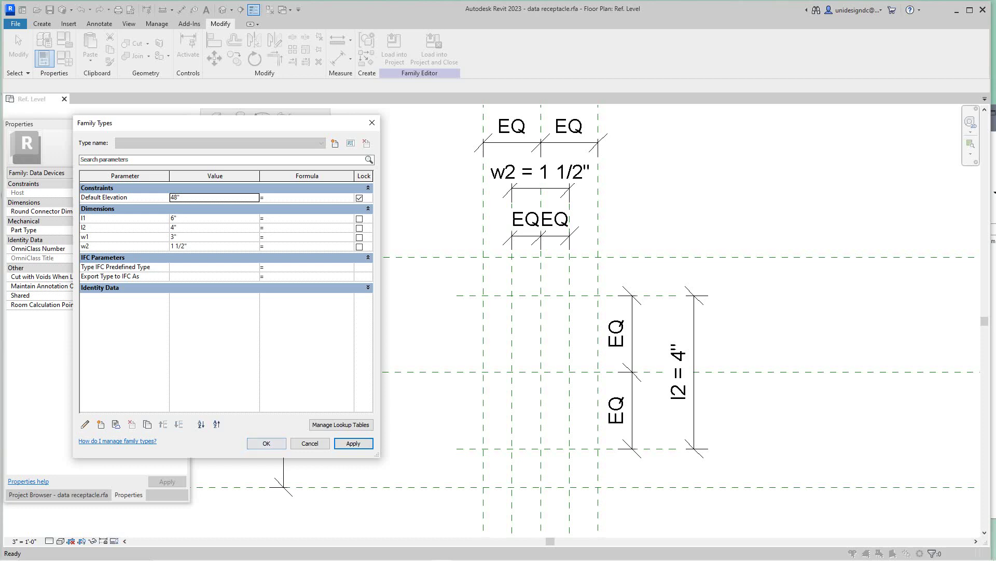
pyautogui.click(267, 443)
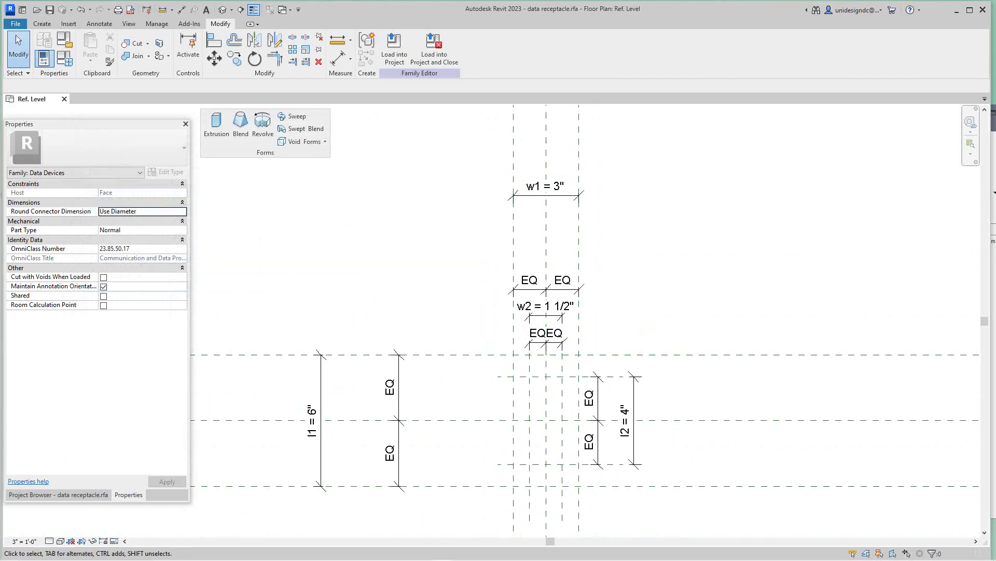
# Examine the labelled w1, w2, l1 and l2 dimensions around the reference planes
pyautogui.scroll(2, 555, 267)
pyautogui.scroll(1, 556, 267)
pyautogui.moveTo(556, 267); pyautogui.dragTo(561, 192, button='middle')
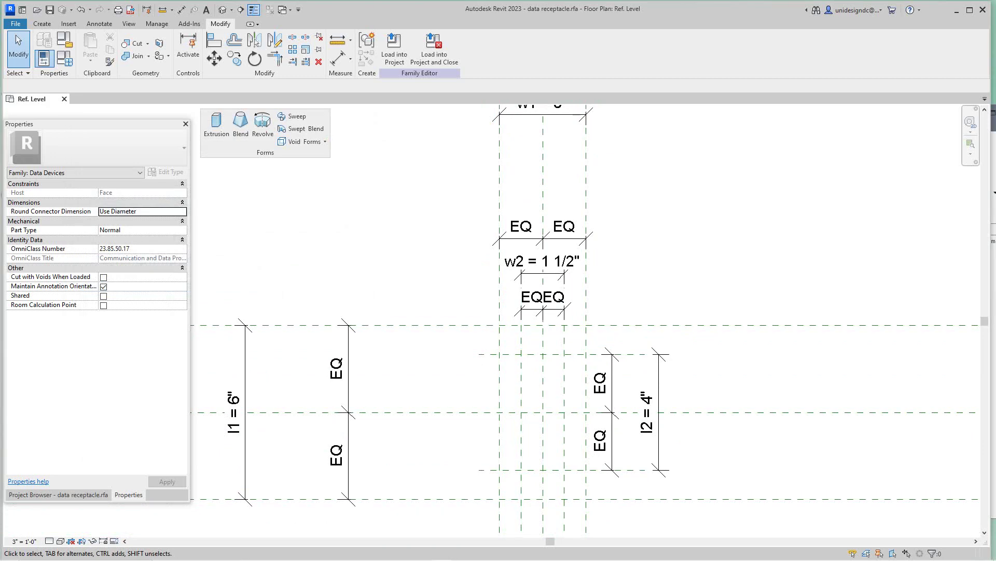
pyautogui.scroll(2, 557, 383)
pyautogui.moveTo(557, 383); pyautogui.dragTo(540, 379, button='middle')
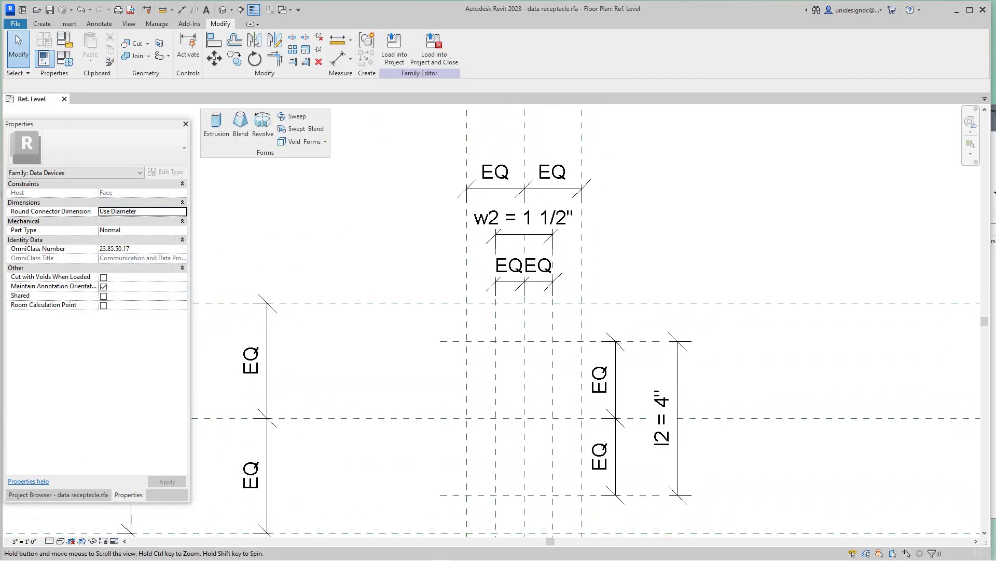
pyautogui.scroll(-3, 539, 379)
pyautogui.scroll(3, 646, 532)
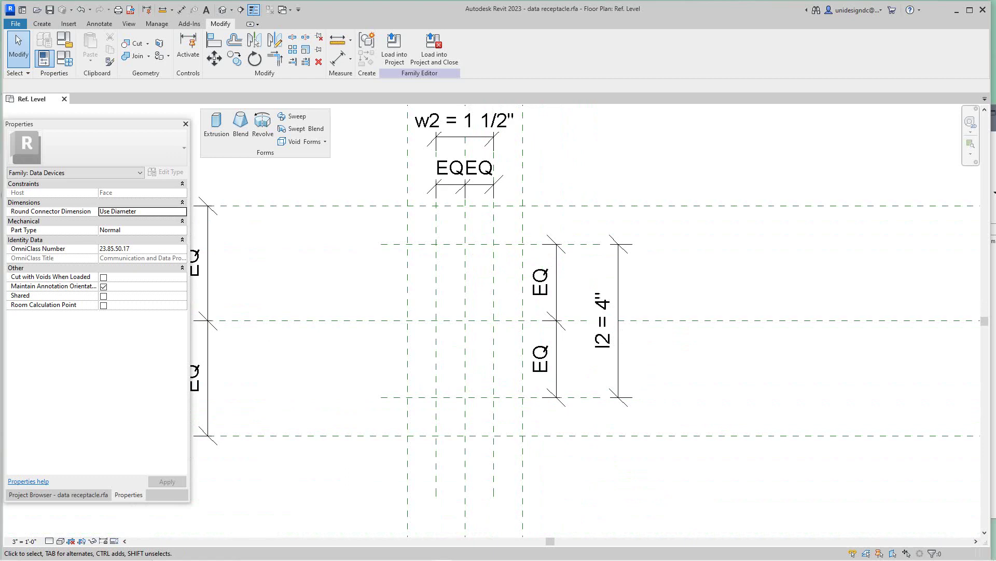
pyautogui.scroll(-2, 957, 311)
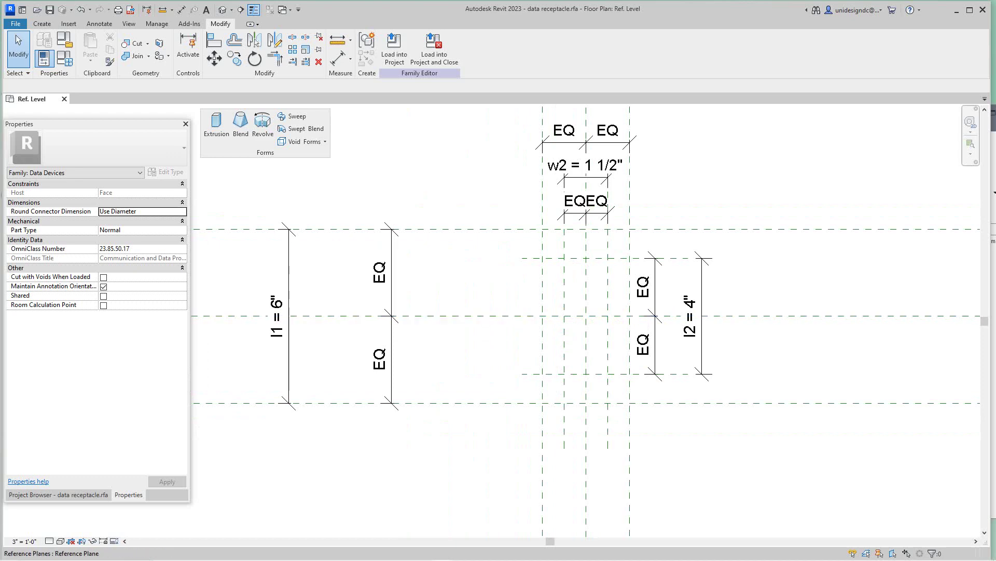
pyautogui.scroll(1, 696, 327)
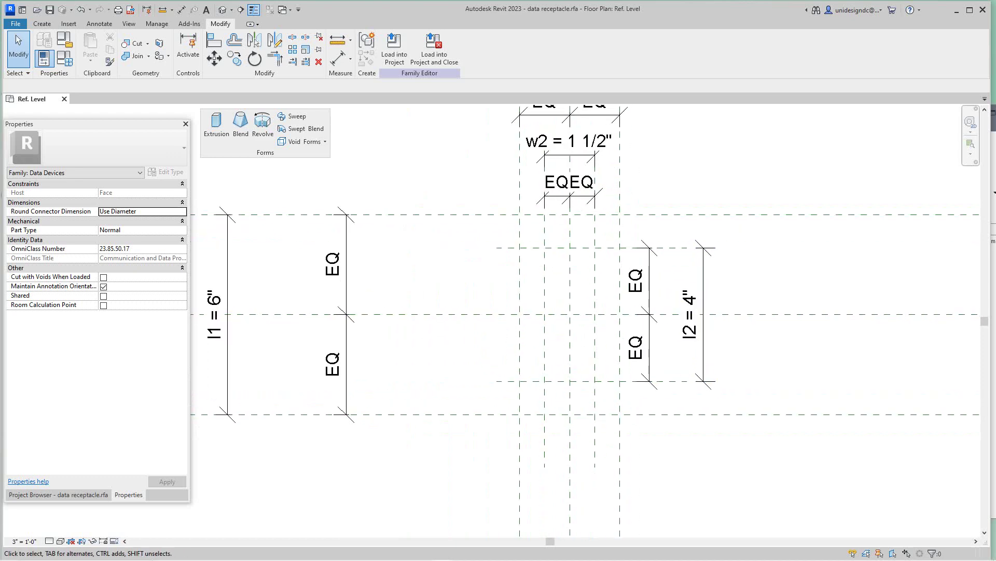
# In Family Types, set l2 to 4 1/2" and w1 to 2 3/4", and accept the changes
pyautogui.click(64, 59)
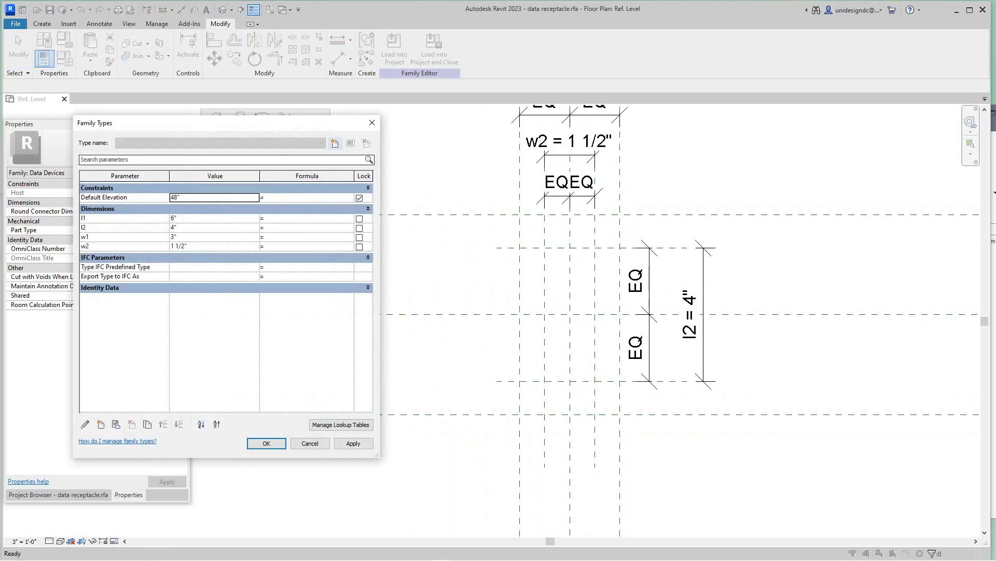
pyautogui.click(194, 227)
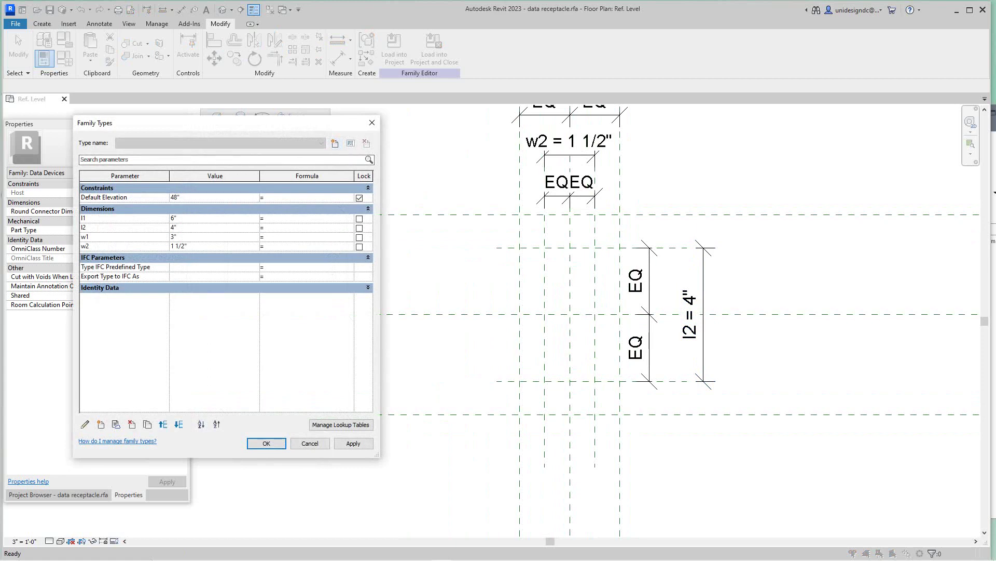
pyautogui.write('.5')
pyautogui.press('Tab')
pyautogui.write('2.75')
pyautogui.click(353, 443)
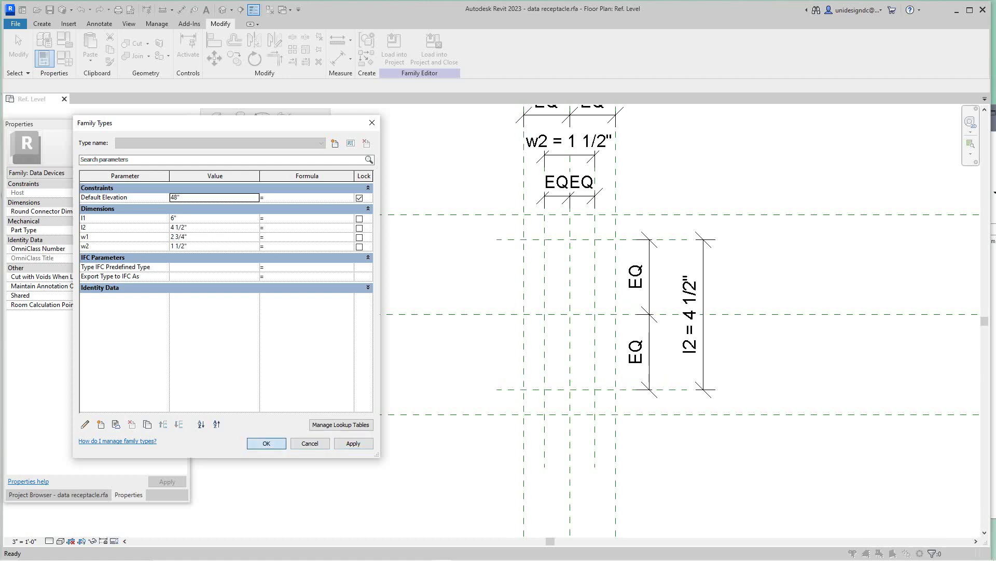
pyautogui.click(266, 443)
# Move the w1 dimension closer to the EQ dimension between the outer vertical planes
pyautogui.scroll(-2, 697, 339)
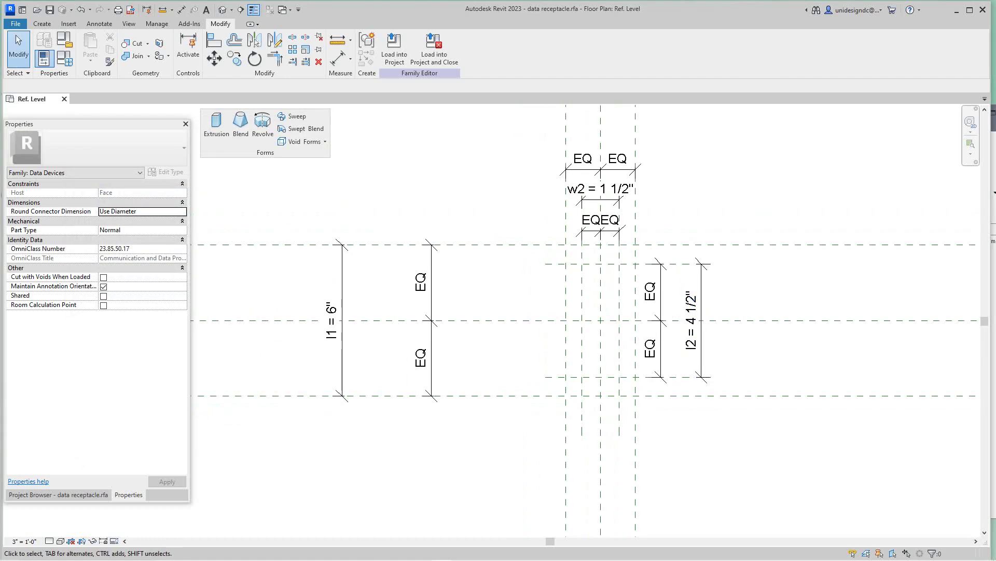
pyautogui.scroll(1, 728, 350)
pyautogui.scroll(-1, 728, 351)
pyautogui.moveTo(727, 351); pyautogui.dragTo(719, 365, button='middle')
pyautogui.scroll(-2, 695, 342)
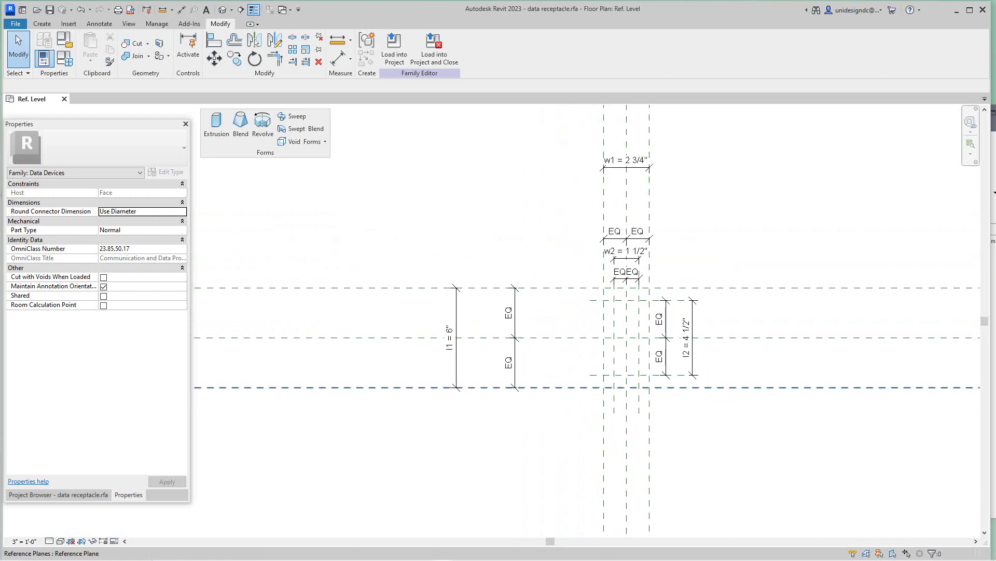
pyautogui.scroll(1, 694, 342)
pyautogui.scroll(-1, 695, 342)
pyautogui.scroll(1, 669, 161)
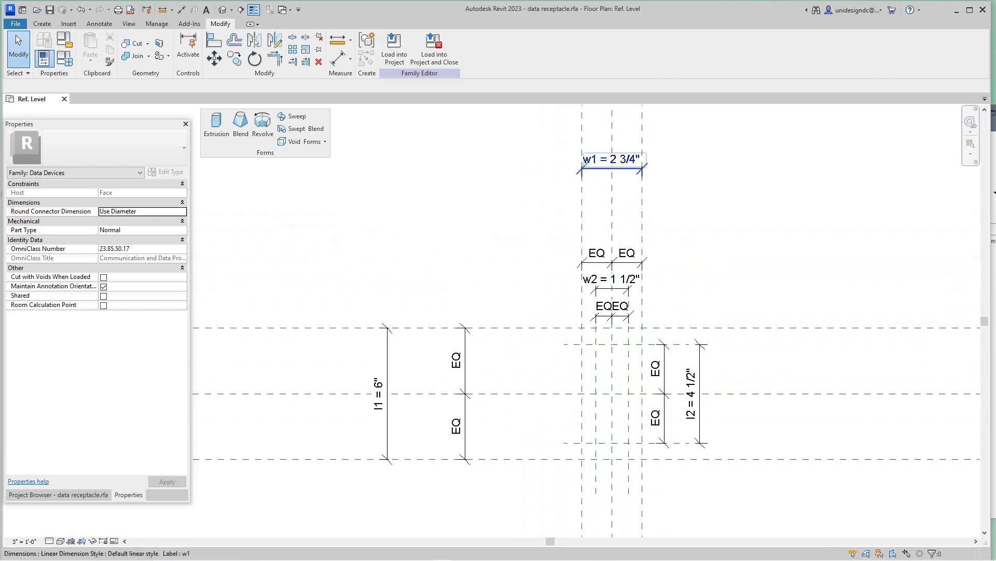
pyautogui.moveTo(627, 169); pyautogui.dragTo(627, 210)
pyautogui.click(670, 224)
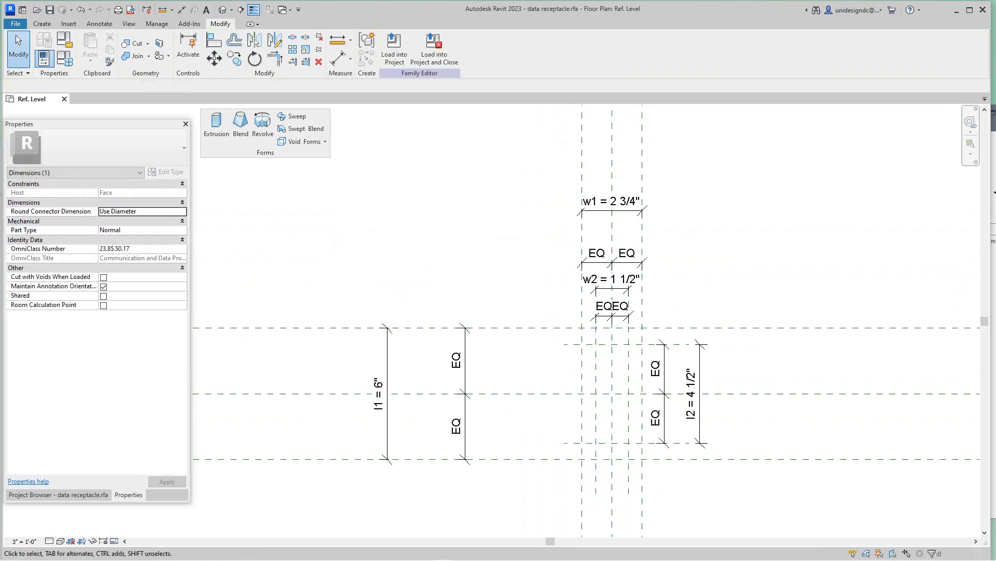
# Start a solid extrusion on the reference level with a depth of 2 1/8"
pyautogui.scroll(-2, 665, 234)
pyautogui.moveTo(664, 233); pyautogui.dragTo(674, 234, button='middle')
pyautogui.scroll(3, 700, 327)
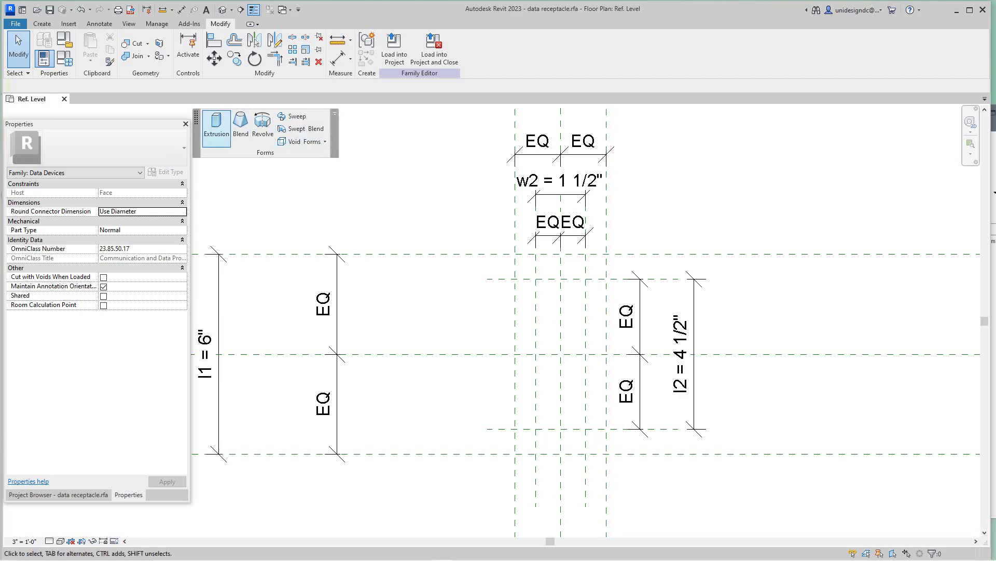
pyautogui.click(217, 127)
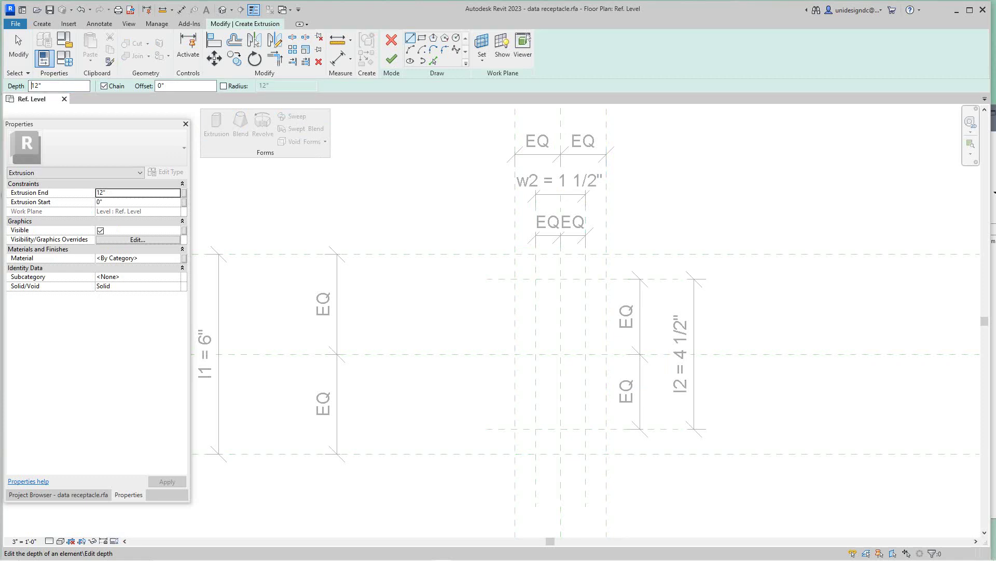
pyautogui.moveTo(31, 86); pyautogui.dragTo(43, 85)
pyautogui.write('2 1/8')
pyautogui.press('Return')
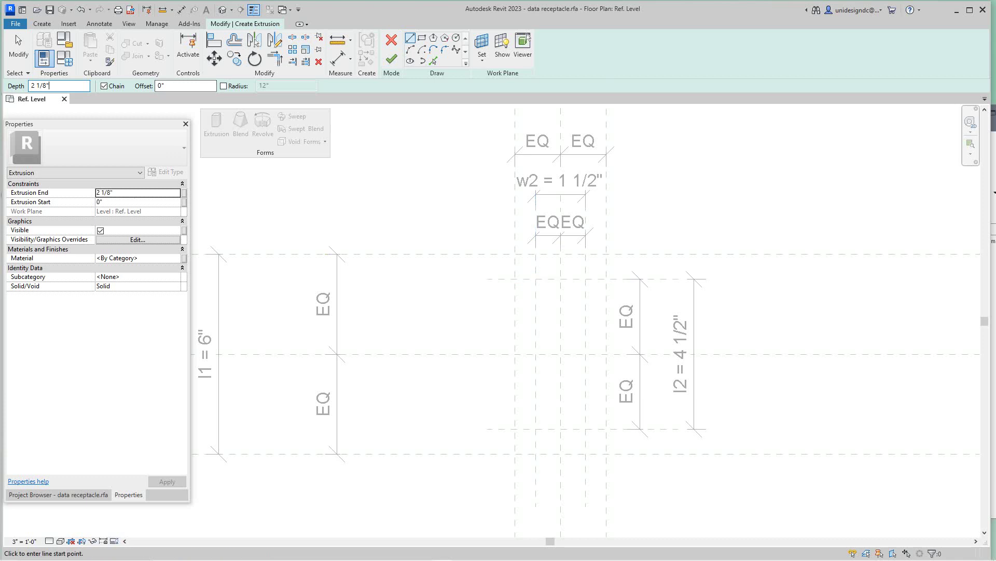
# Create locked sketch lines by picking the four inner reference planes
pyautogui.click(422, 38)
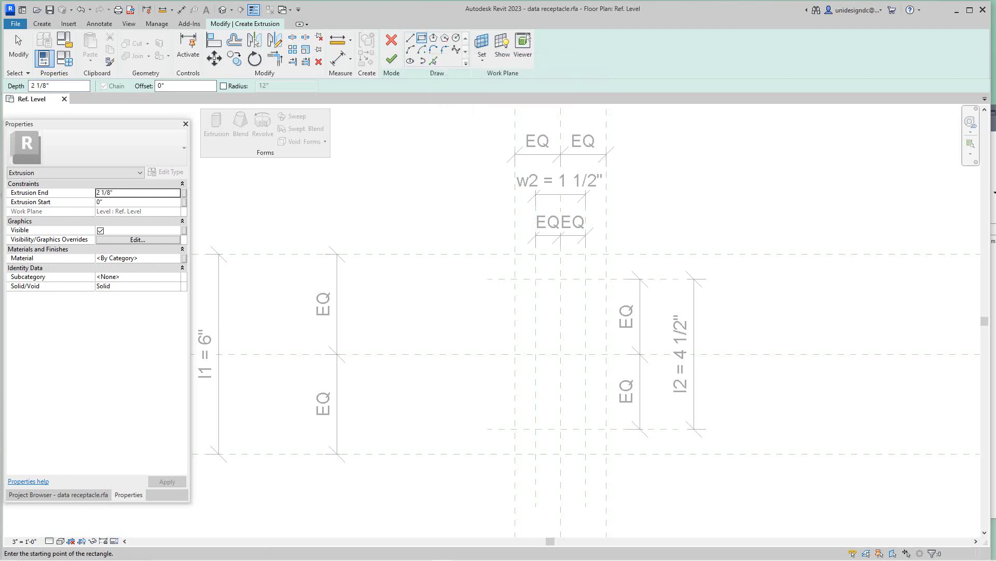
pyautogui.click(433, 62)
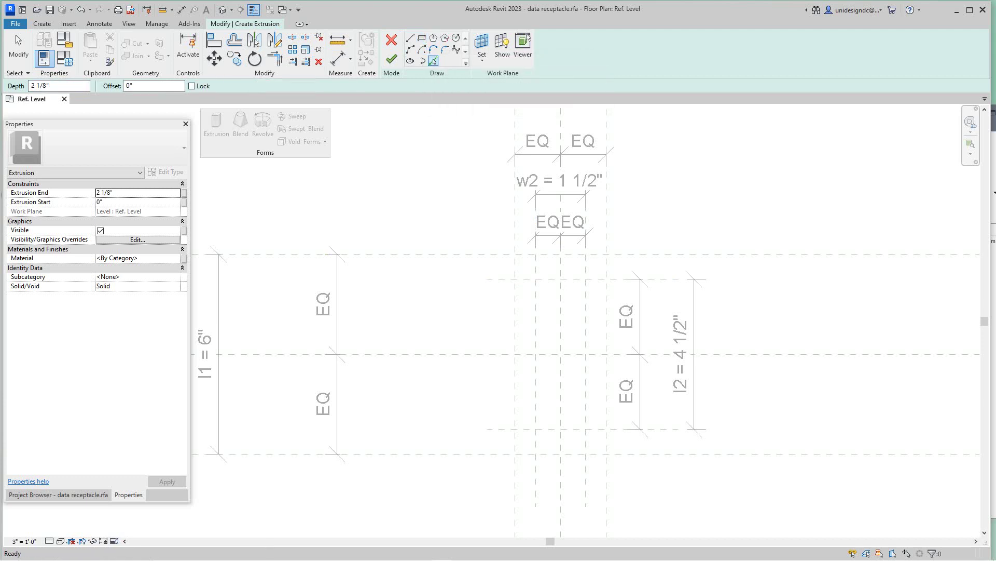
pyautogui.click(192, 85)
pyautogui.scroll(2, 581, 299)
pyautogui.click(571, 269)
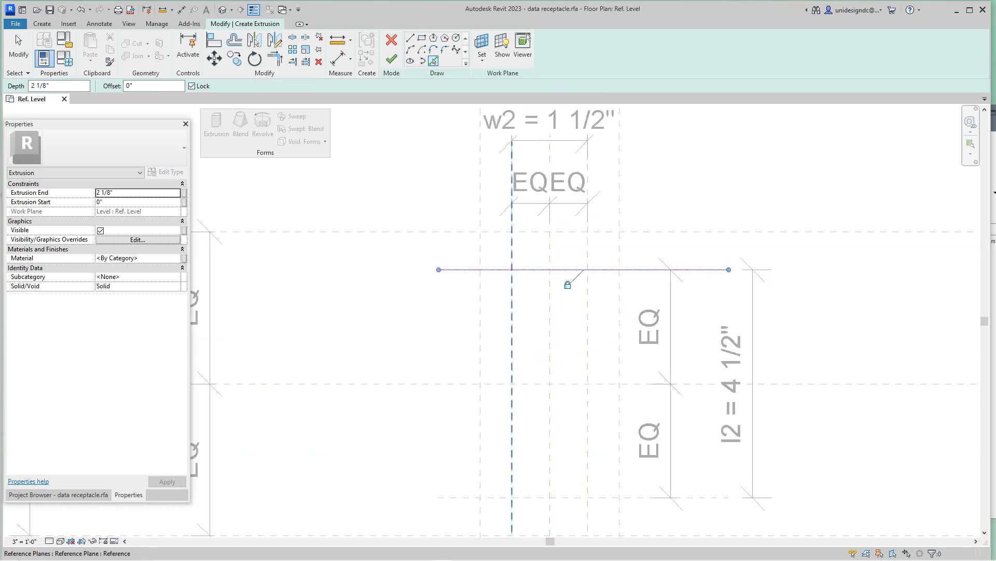
pyautogui.click(512, 333)
pyautogui.scroll(-1, 526, 272)
pyautogui.click(519, 468)
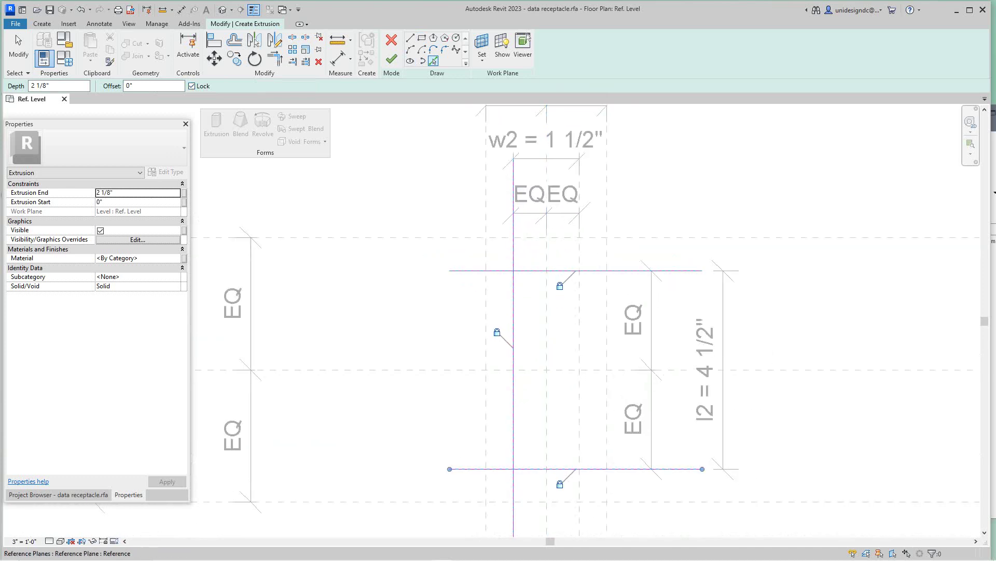
pyautogui.click(579, 363)
pyautogui.scroll(1, 590, 308)
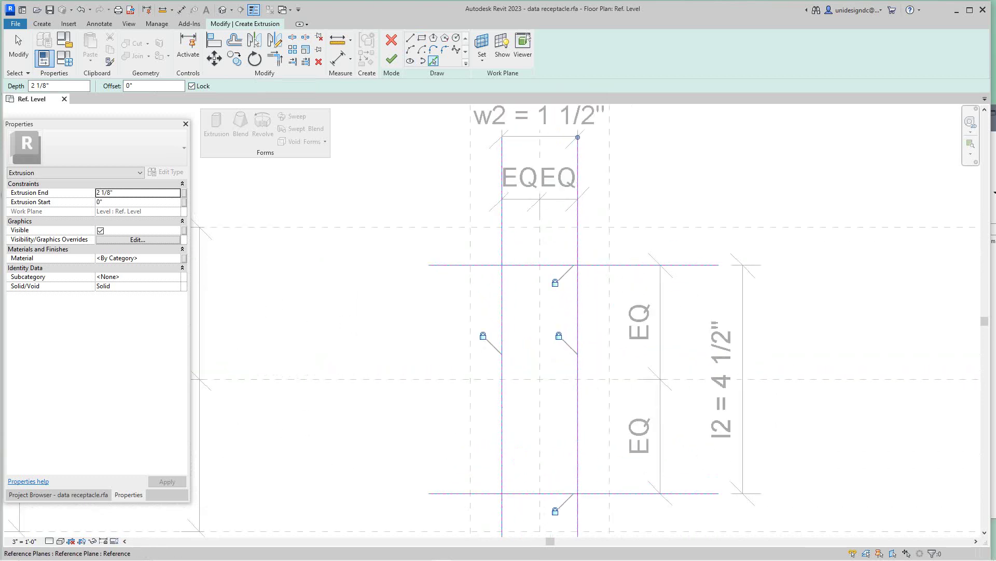
# Trim the four sketch lines to their corners so they form a closed rectangle between the inner planes
pyautogui.press('Escape')
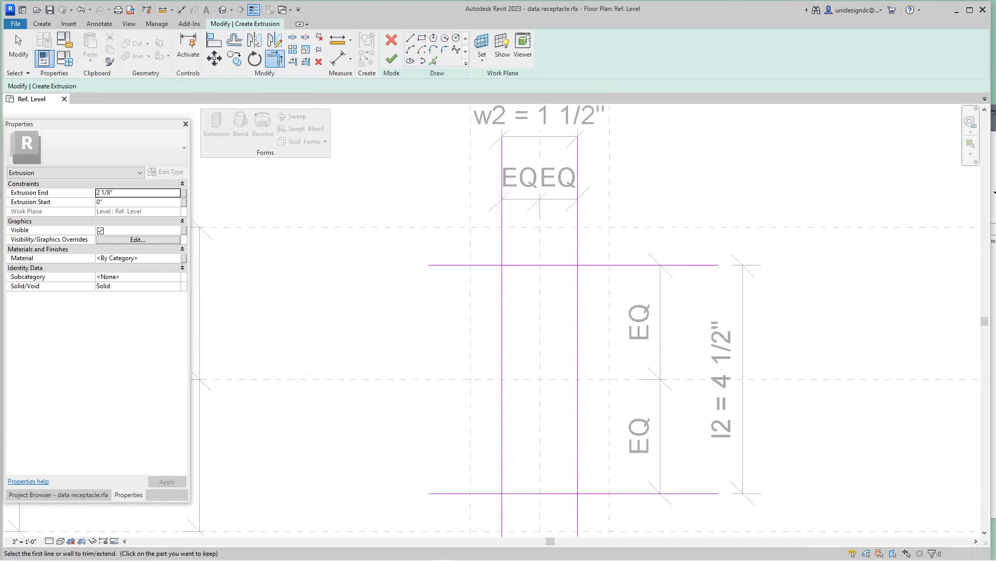
pyautogui.click(534, 265)
pyautogui.click(502, 301)
pyautogui.click(545, 265)
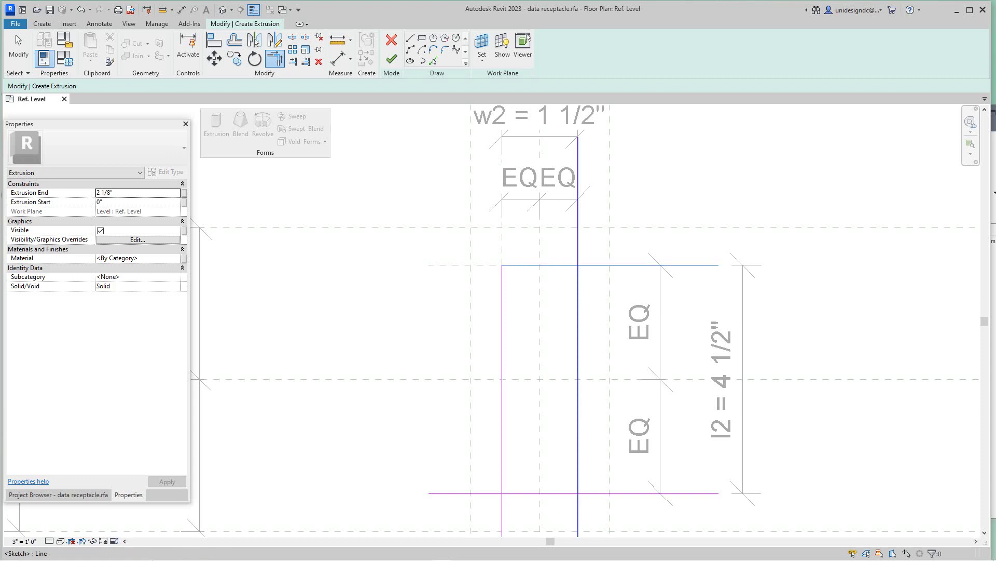
pyautogui.click(578, 316)
pyautogui.moveTo(571, 333); pyautogui.dragTo(587, 267, button='middle')
pyautogui.click(517, 387)
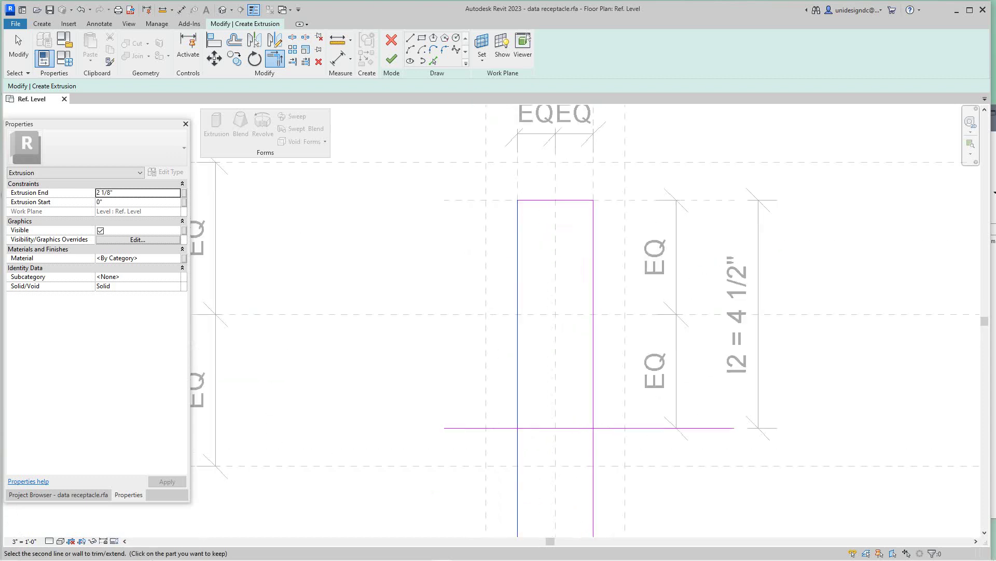
pyautogui.click(545, 428)
pyautogui.click(555, 428)
pyautogui.click(594, 387)
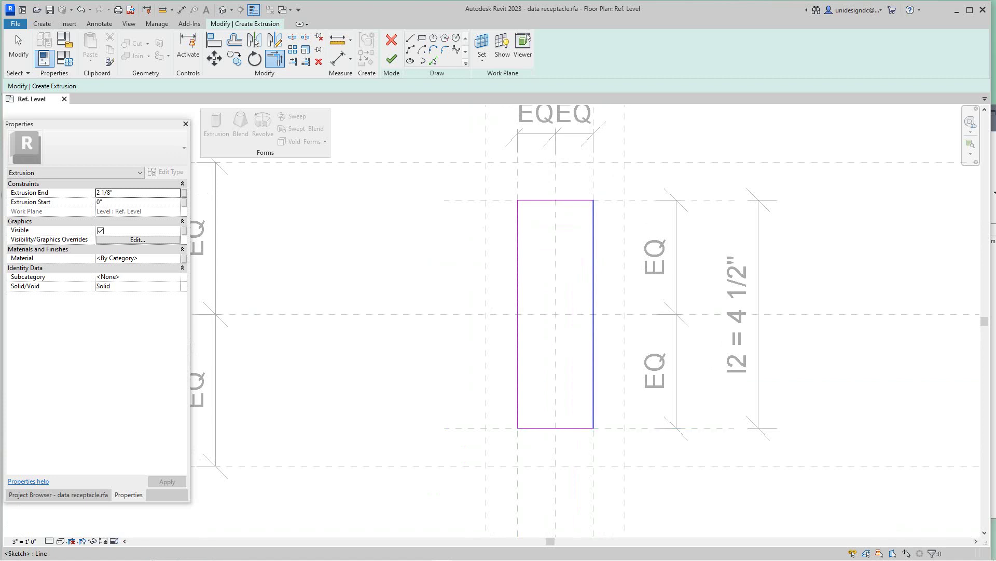
# Finish the rectangular sketch to create the extrusion, and clear its selection
pyautogui.scroll(-5, 590, 392)
pyautogui.scroll(4, 596, 356)
pyautogui.click(587, 357)
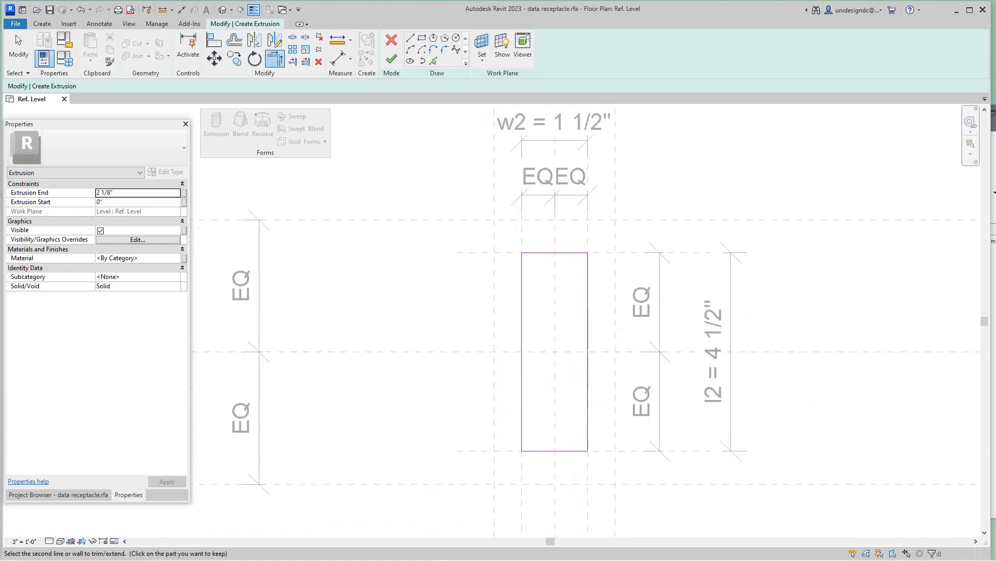
pyautogui.click(391, 59)
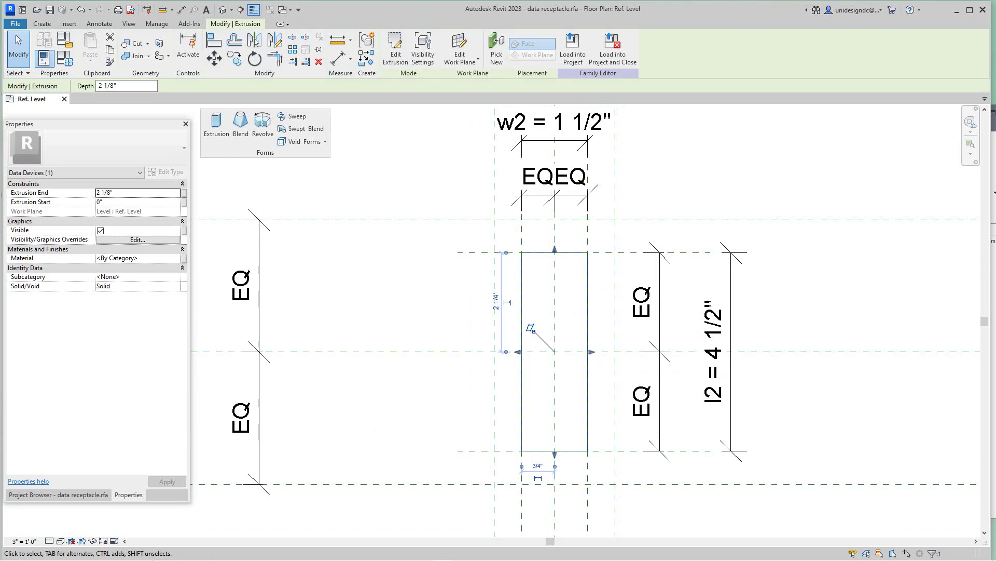
pyautogui.press('Escape')
pyautogui.scroll(-1, 479, 375)
pyautogui.moveTo(478, 375); pyautogui.dragTo(487, 397, button='middle')
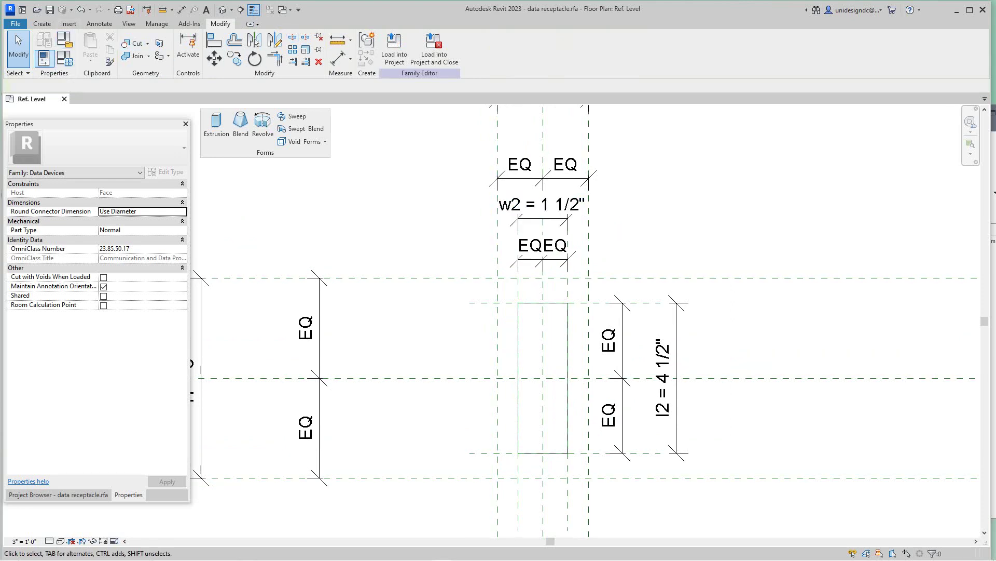
pyautogui.click(42, 24)
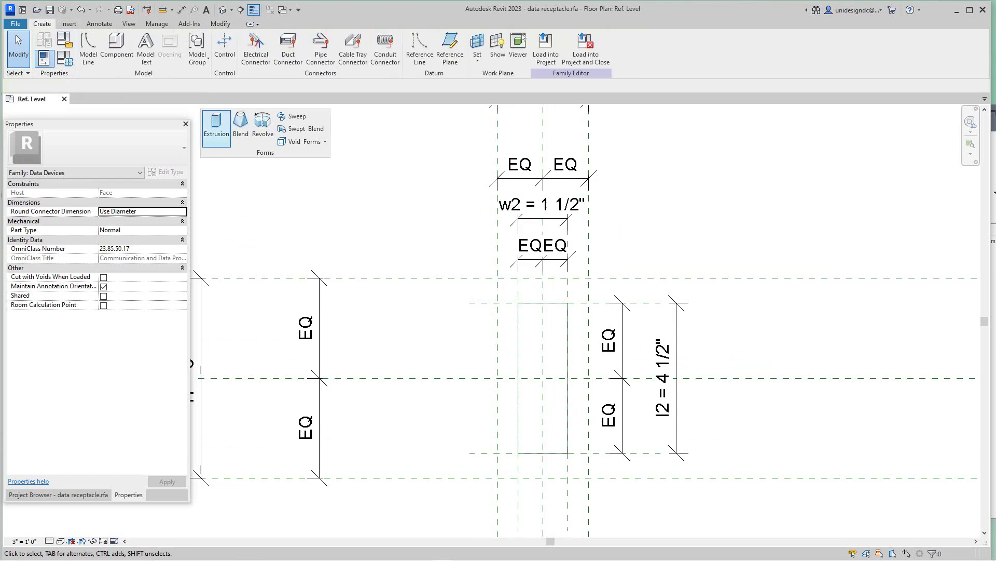
# Start a second solid extrusion on the reference level with a depth of 3/16"
pyautogui.click(216, 125)
pyautogui.click(216, 127)
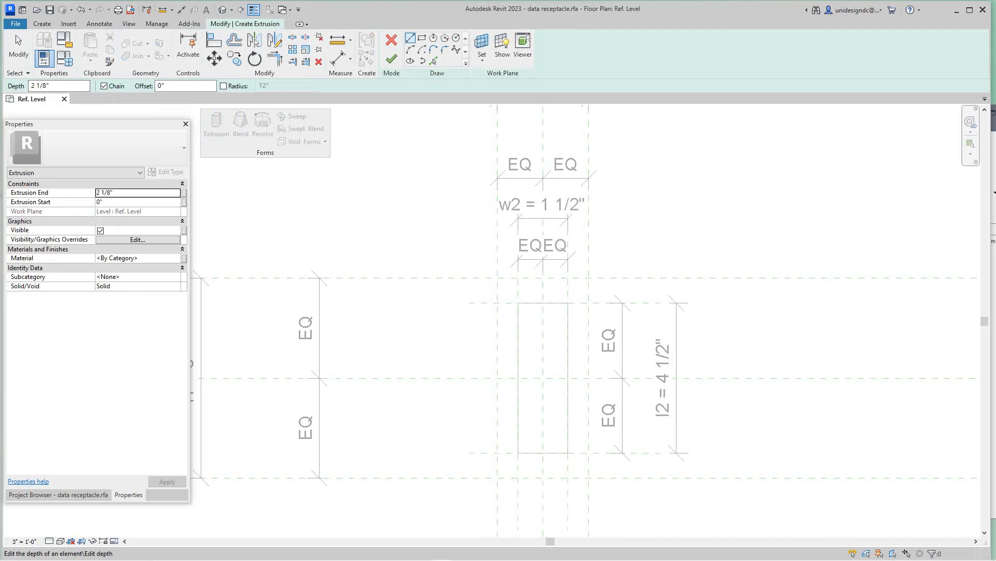
pyautogui.moveTo(31, 86); pyautogui.dragTo(47, 86)
pyautogui.write('3/16')
pyautogui.press('Return')
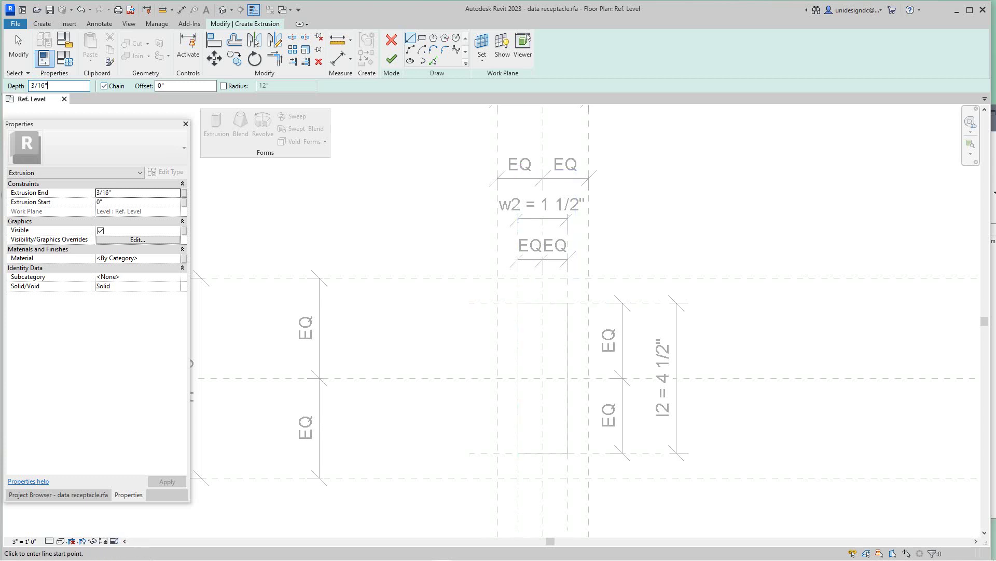
# Create locked sketch lines by picking the four outer reference planes that define w1 and l1
pyautogui.click(434, 60)
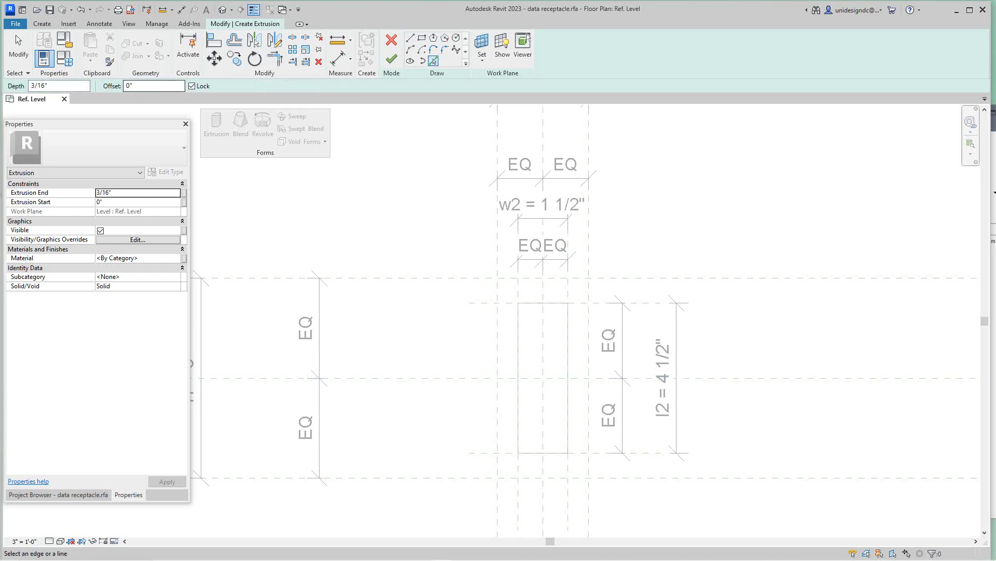
pyautogui.scroll(2, 569, 306)
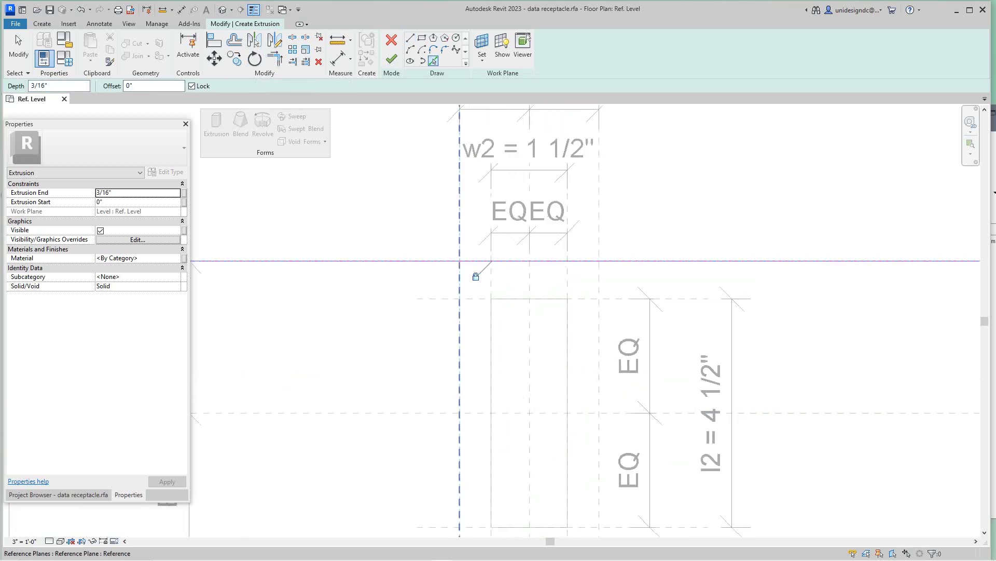
pyautogui.click(460, 347)
pyautogui.scroll(-1, 471, 352)
pyautogui.moveTo(471, 353); pyautogui.dragTo(447, 294, button='middle')
pyautogui.click(543, 479)
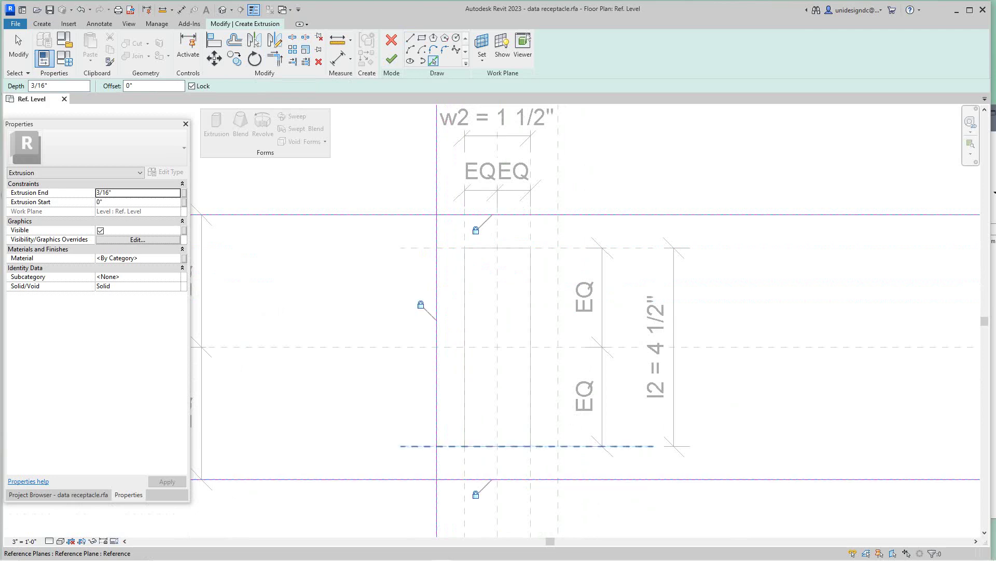
pyautogui.click(558, 414)
pyautogui.scroll(-2, 556, 414)
pyautogui.scroll(1, 447, 184)
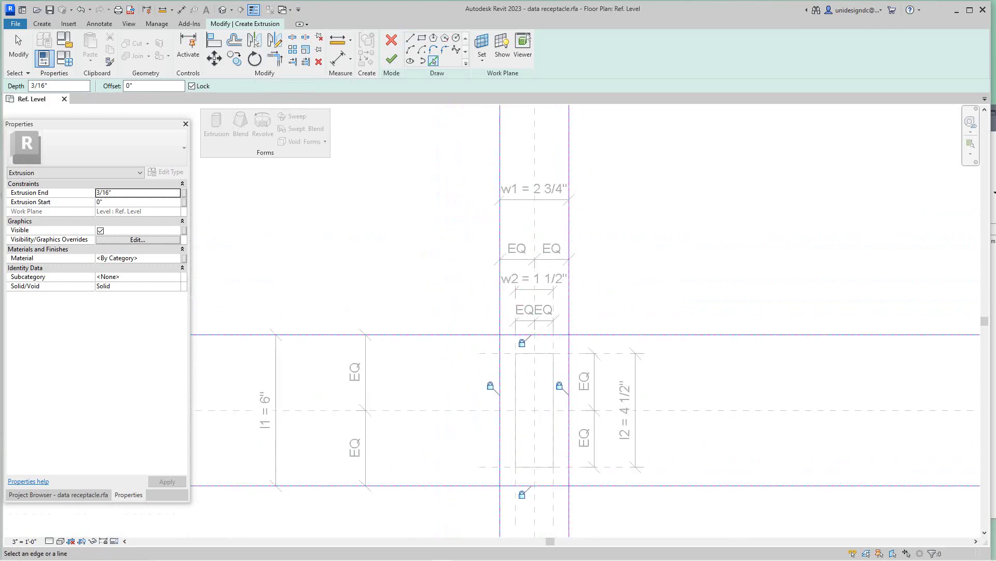
# Trim the upper horizontal sketch line and both vertical sketch lines to the two upper corners of the outer rectangle
pyautogui.click(275, 58)
pyautogui.scroll(2, 445, 184)
pyautogui.scroll(2, 526, 354)
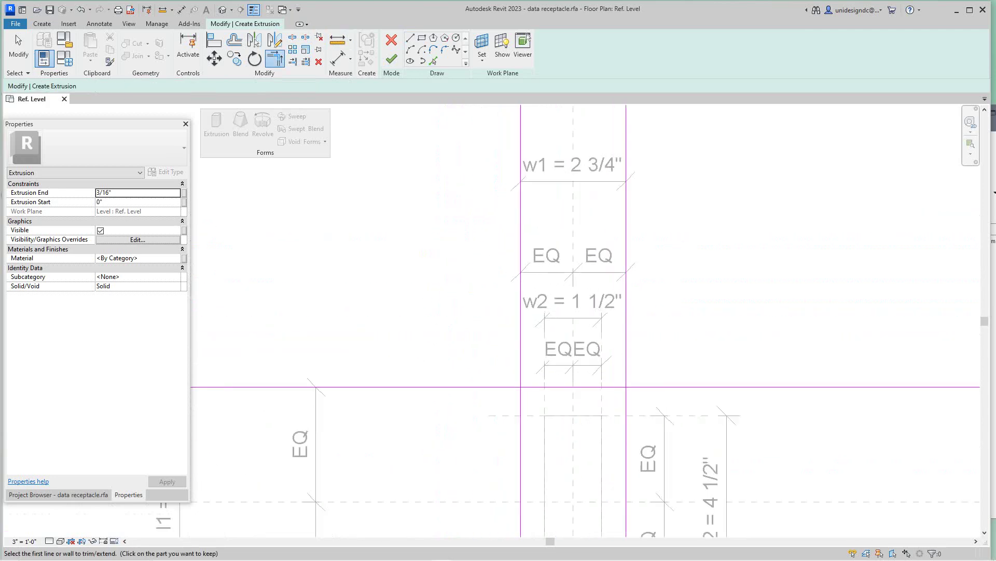
pyautogui.click(539, 391)
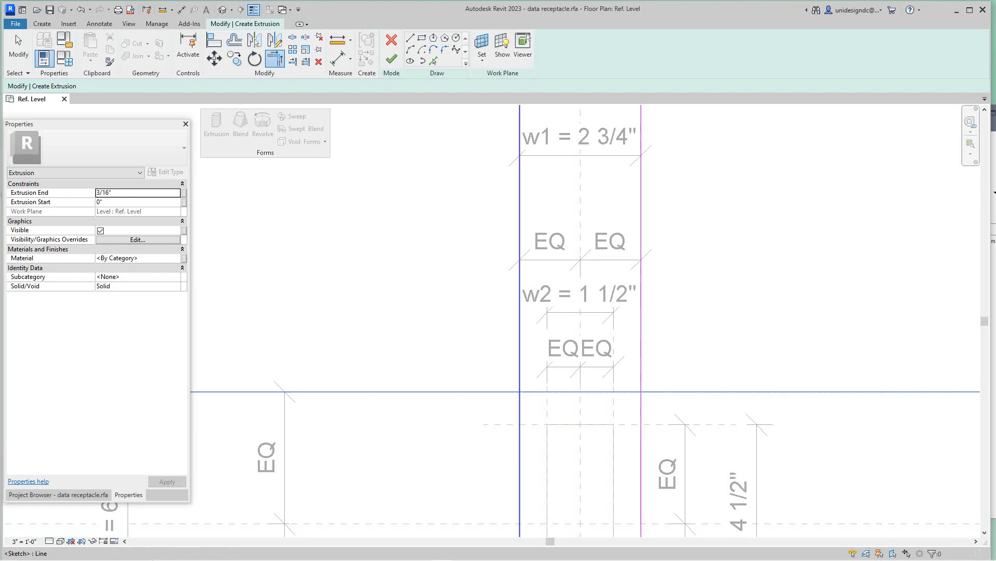
pyautogui.click(520, 421)
pyautogui.scroll(-3, 460, 408)
pyautogui.scroll(2, 592, 410)
pyautogui.click(552, 388)
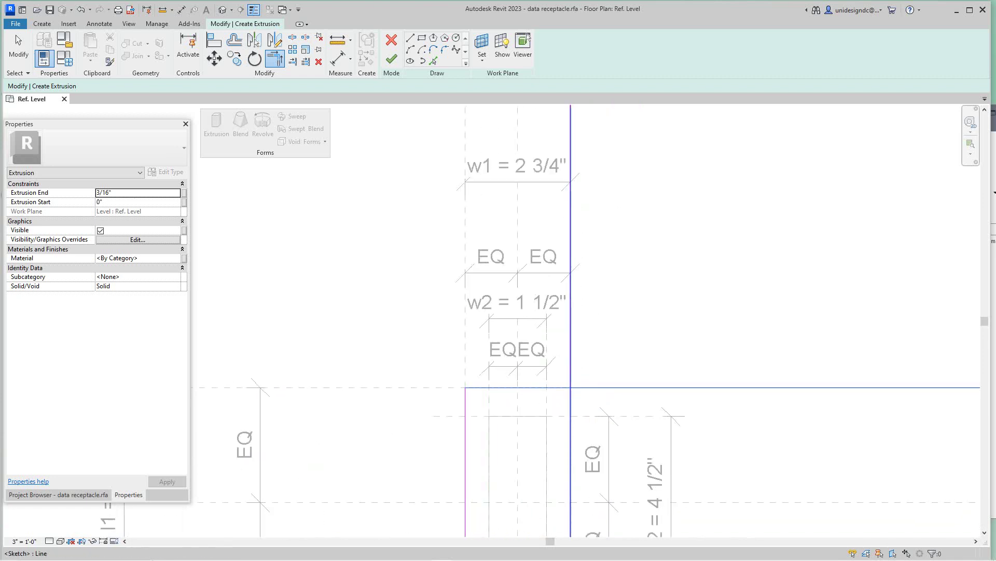
pyautogui.click(571, 398)
# Trim the two lower corners to close the outer rectangle, and finish the sketch to create the plate extrusion
pyautogui.scroll(-3, 569, 390)
pyautogui.moveTo(537, 475); pyautogui.dragTo(502, 357, button='middle')
pyautogui.scroll(2, 502, 357)
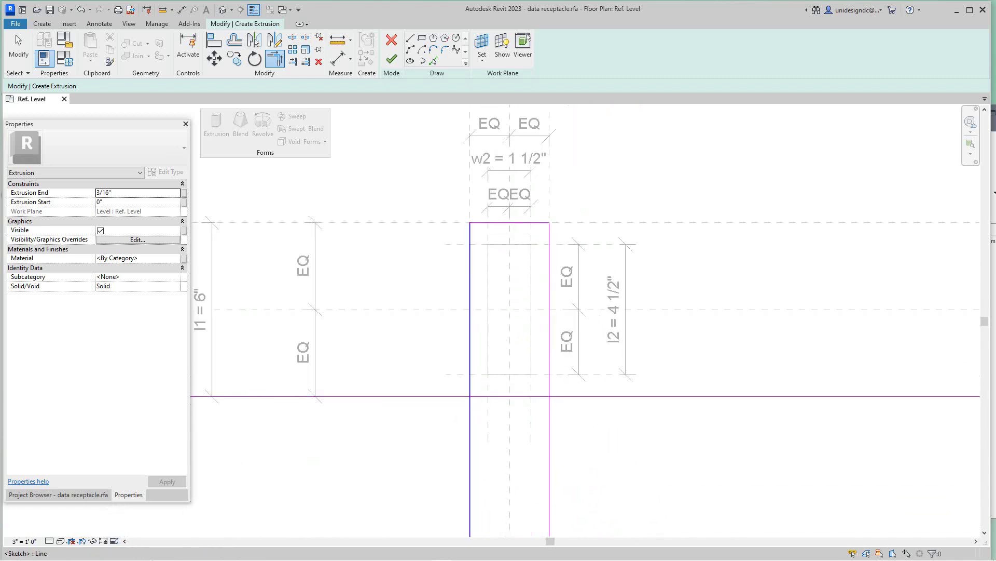
pyautogui.click(470, 383)
pyautogui.click(486, 396)
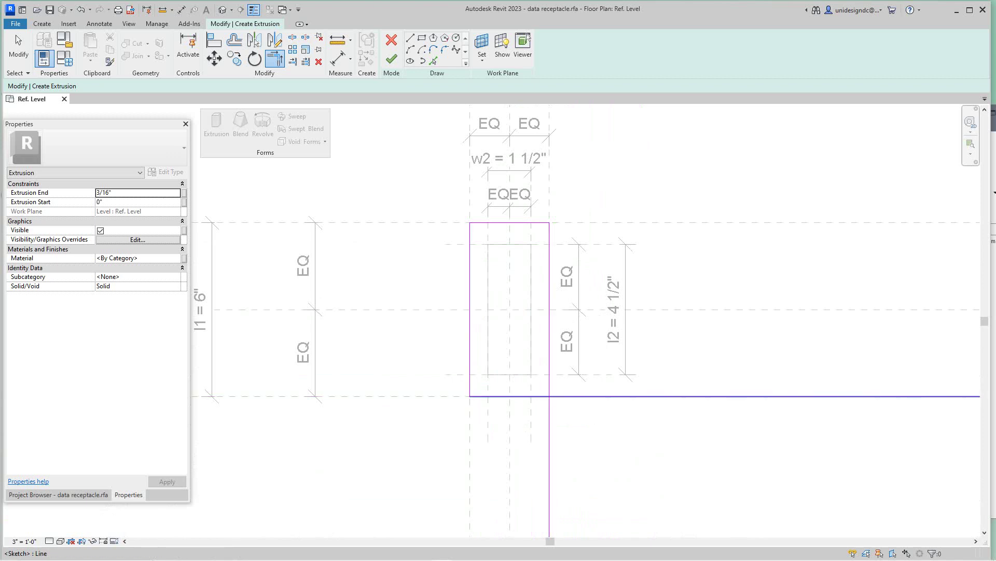
pyautogui.click(534, 396)
pyautogui.click(549, 382)
pyautogui.scroll(-2, 549, 467)
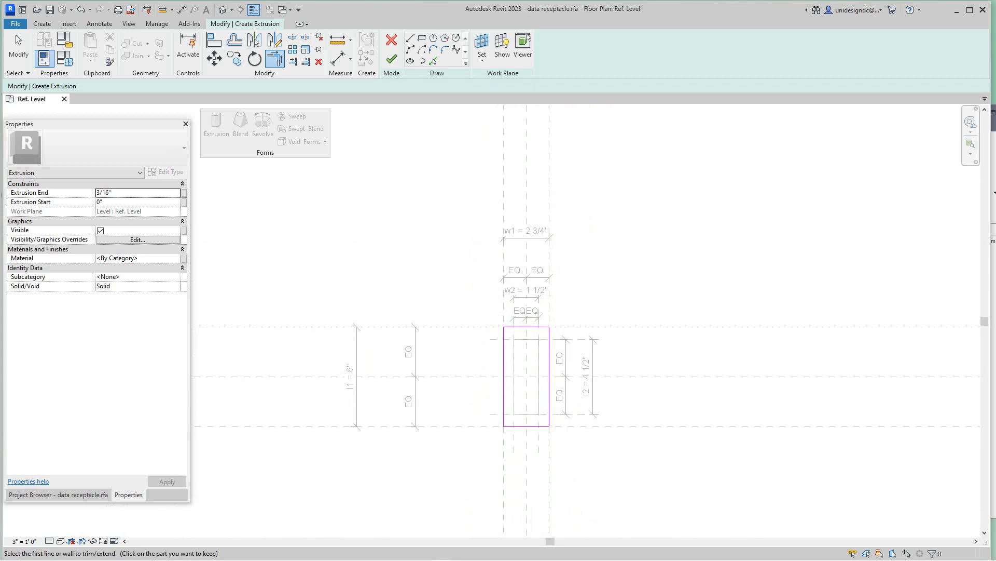
pyautogui.scroll(2, 555, 330)
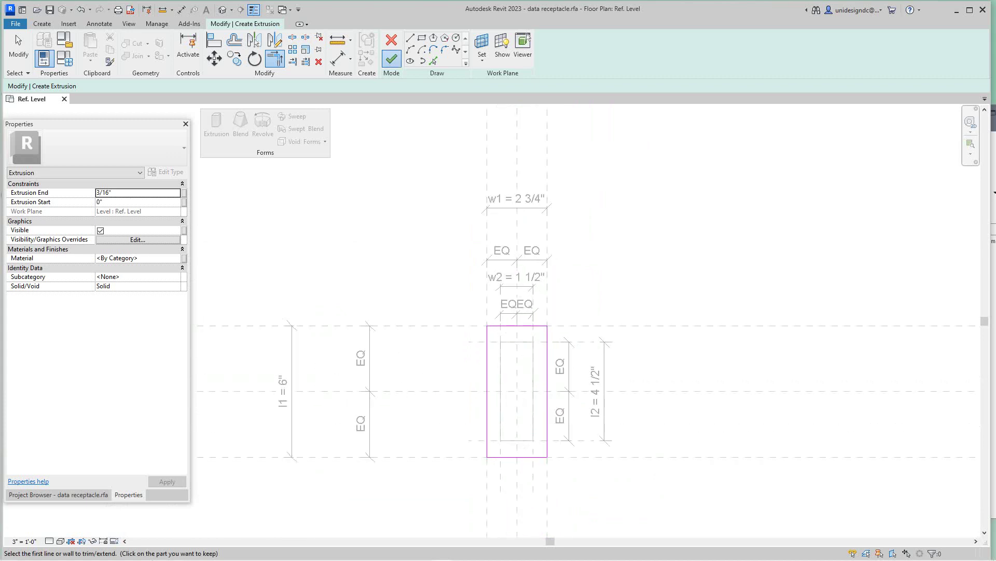
pyautogui.click(391, 58)
pyautogui.scroll(-2, 513, 341)
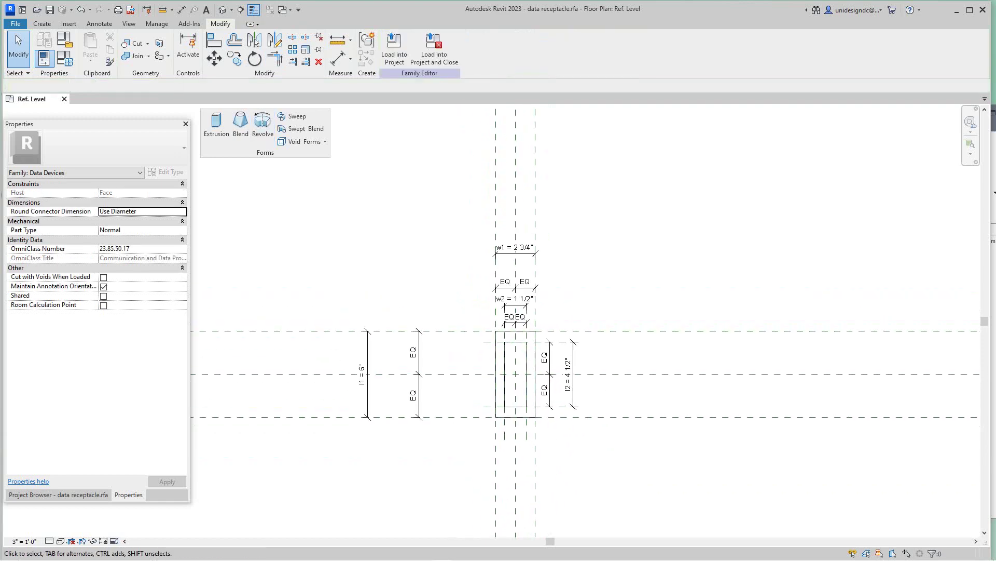
# Open the default 3D view and examine the two extrusions relative to the host, including from a low side angle
pyautogui.click(223, 9)
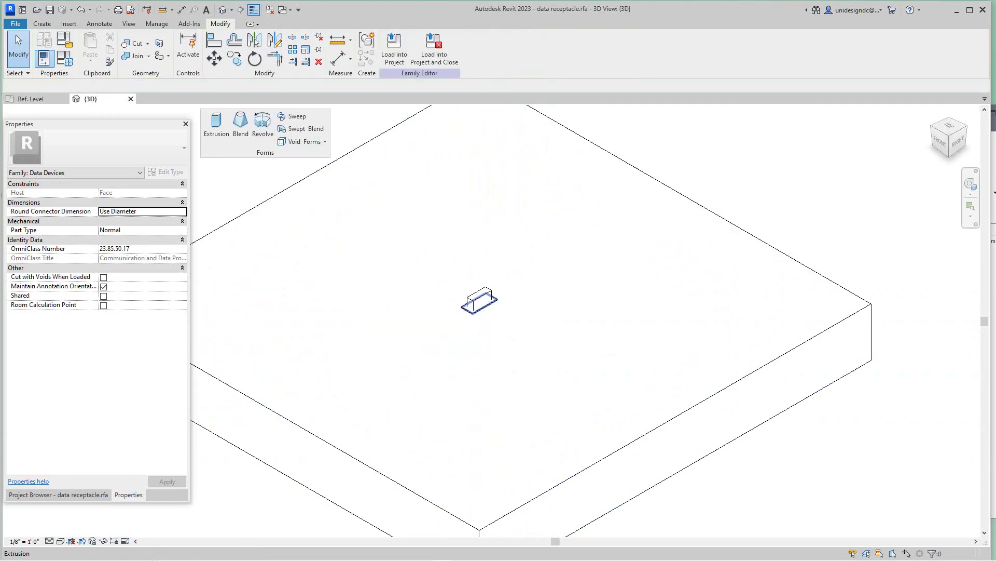
pyautogui.scroll(2, 495, 311)
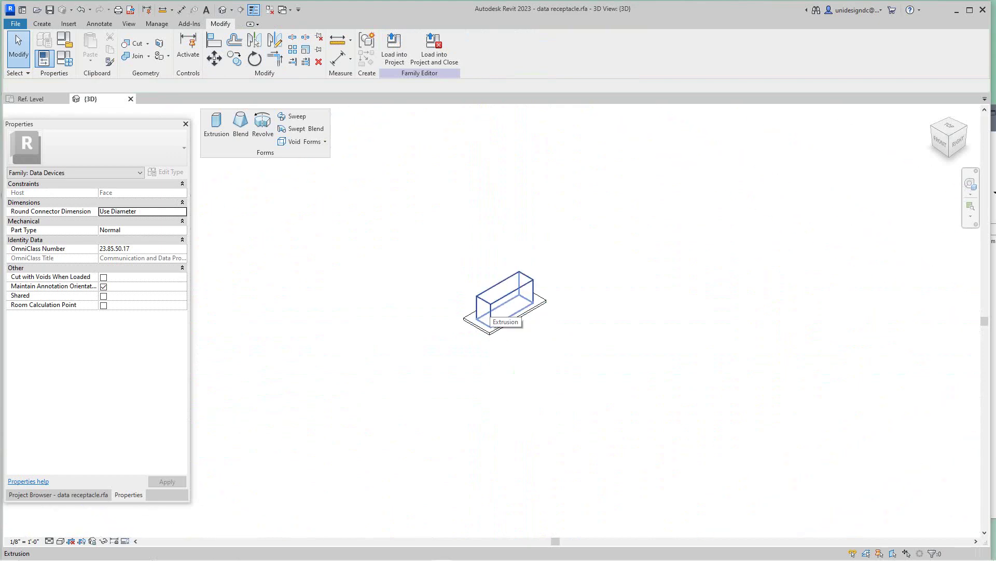
pyautogui.scroll(-3, 485, 311)
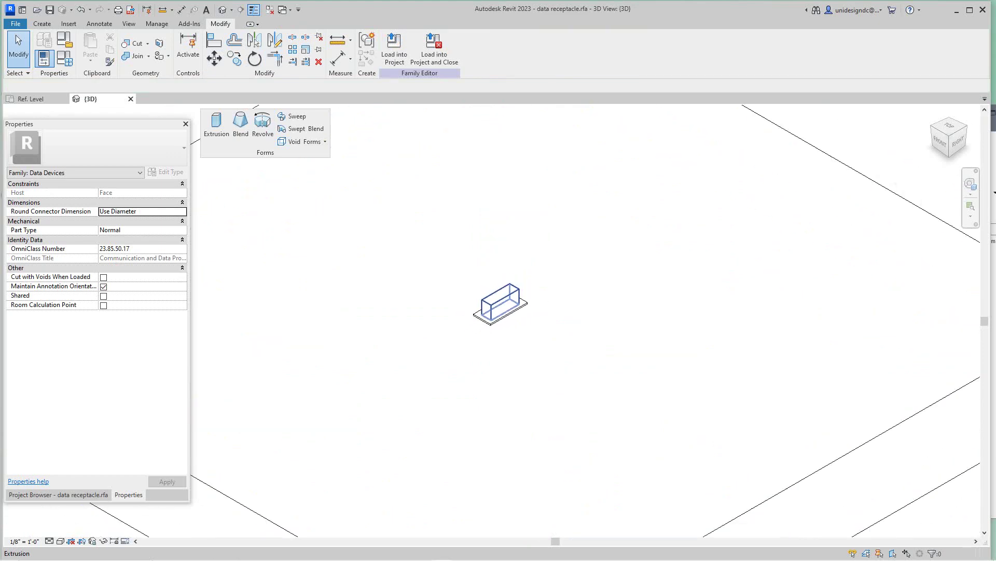
pyautogui.scroll(2, 493, 304)
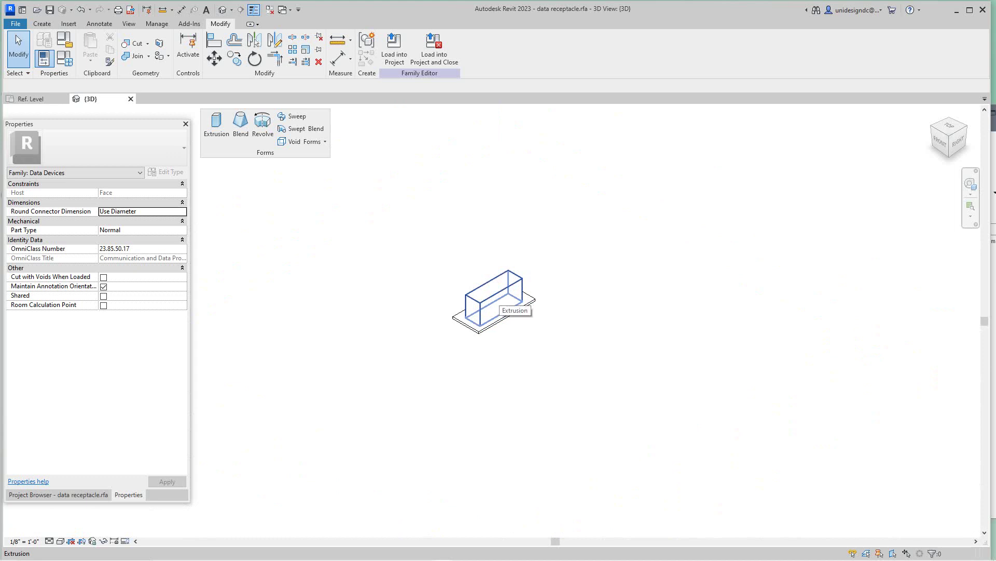
pyautogui.scroll(-2, 493, 304)
pyautogui.scroll(3, 493, 304)
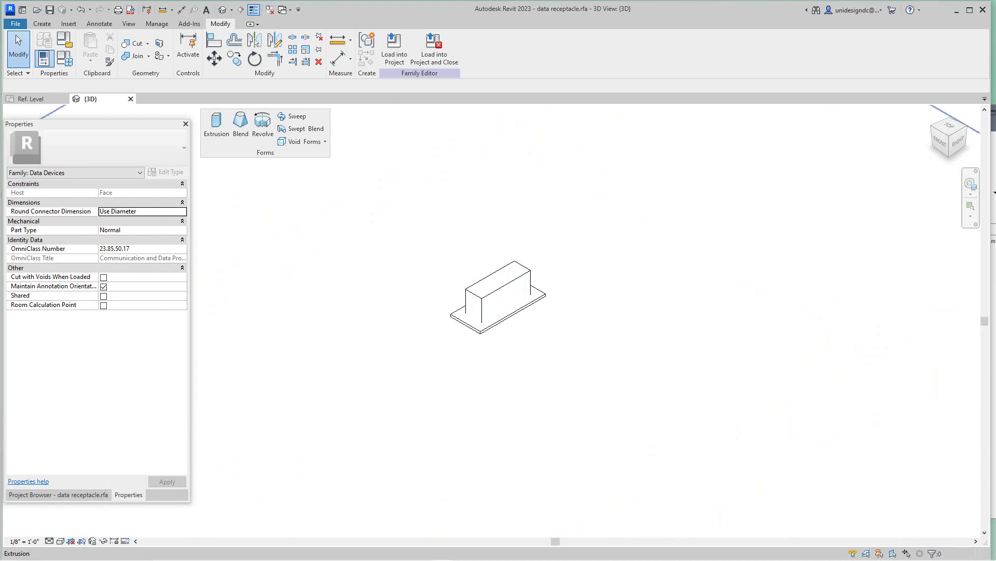
pyautogui.scroll(-2, 363, 234)
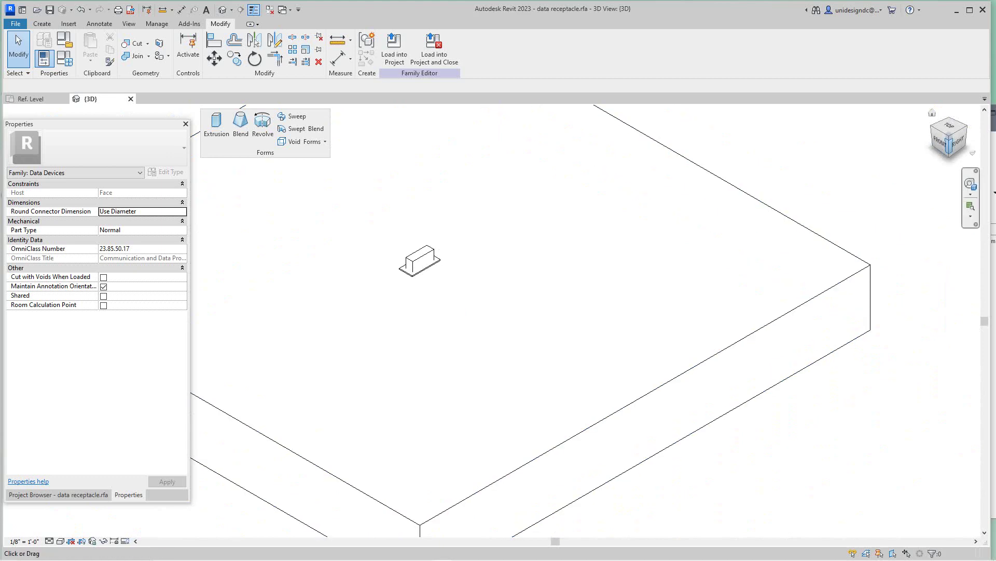
pyautogui.moveTo(958, 141)
pyautogui.mouseDown()
pyautogui.moveTo(947, 122)
pyautogui.moveTo(966, 120)
pyautogui.moveTo(964, 132)
pyautogui.moveTo(939, 136)
pyautogui.moveTo(961, 127)
pyautogui.mouseUp()
pyautogui.scroll(2, 405, 270)
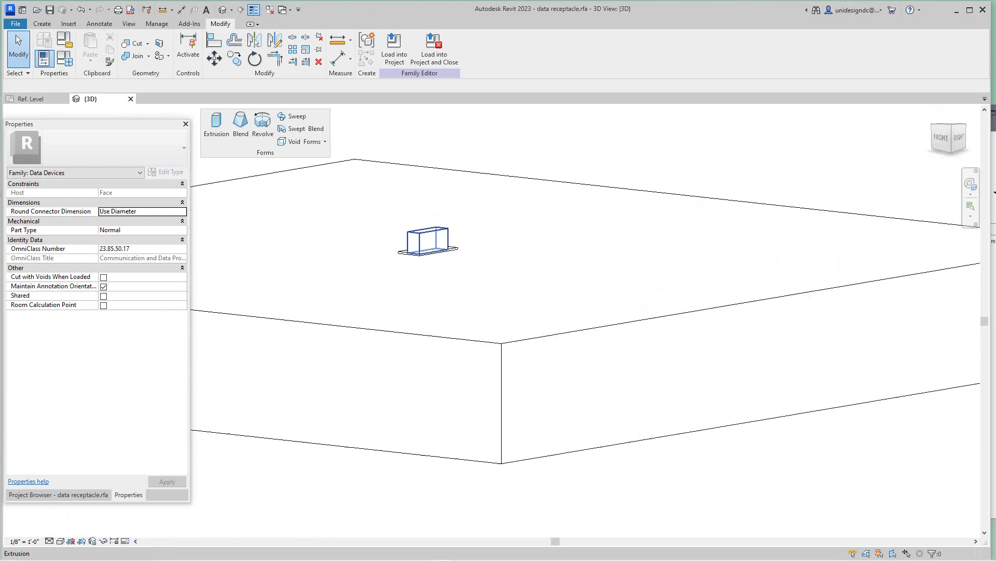
# Select the inner box extrusion and review the family's parameters in Family Types without changing any
pyautogui.click(428, 240)
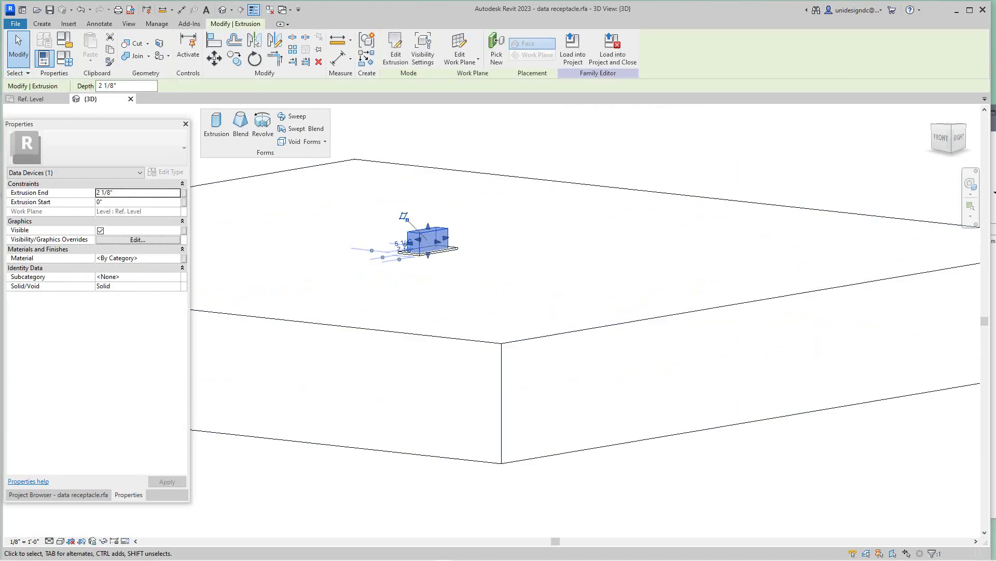
pyautogui.click(65, 58)
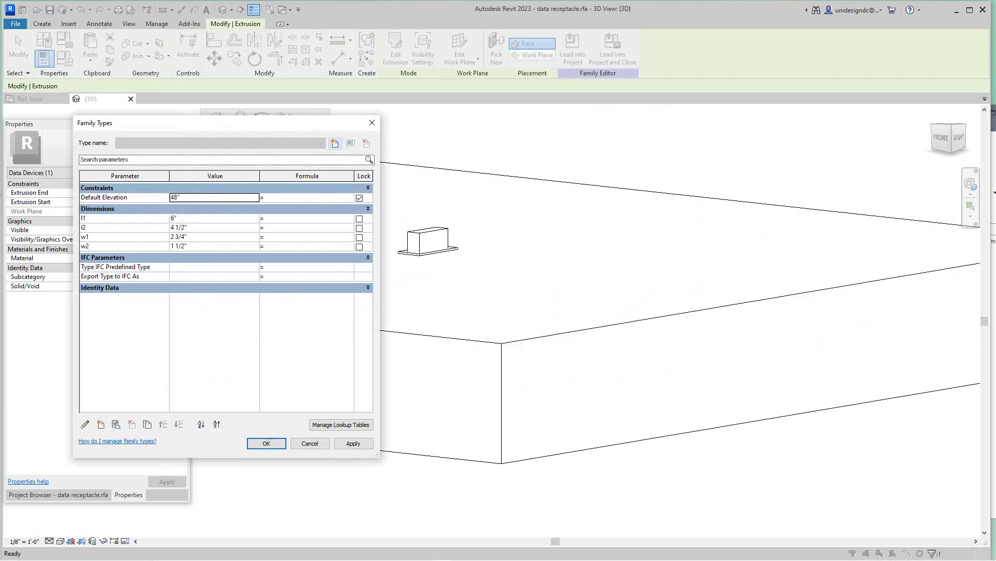
pyautogui.click(310, 444)
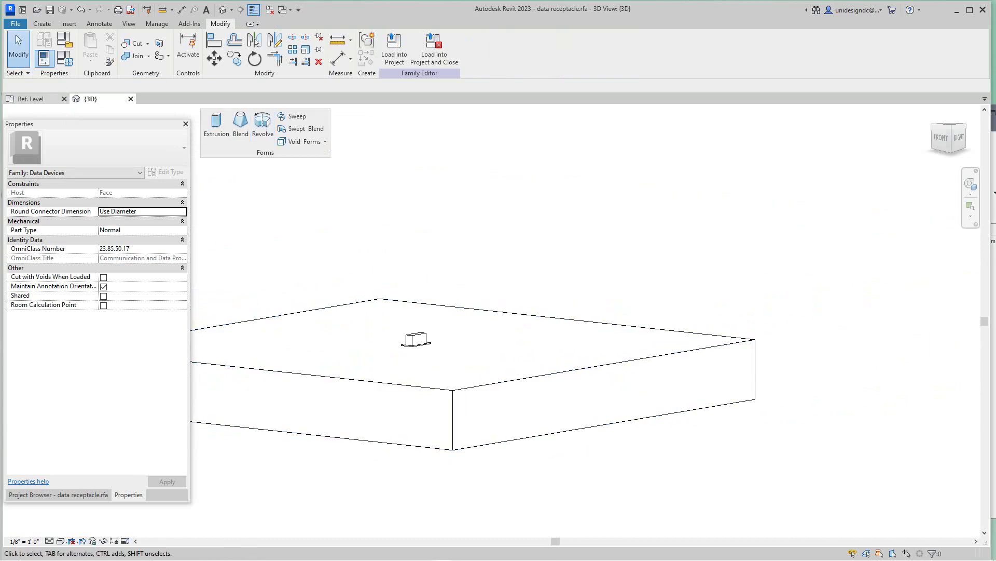
# Return to the Ref. Level plan, and open the Front elevation on the two extrusions
pyautogui.click(31, 99)
pyautogui.scroll(1, 524, 386)
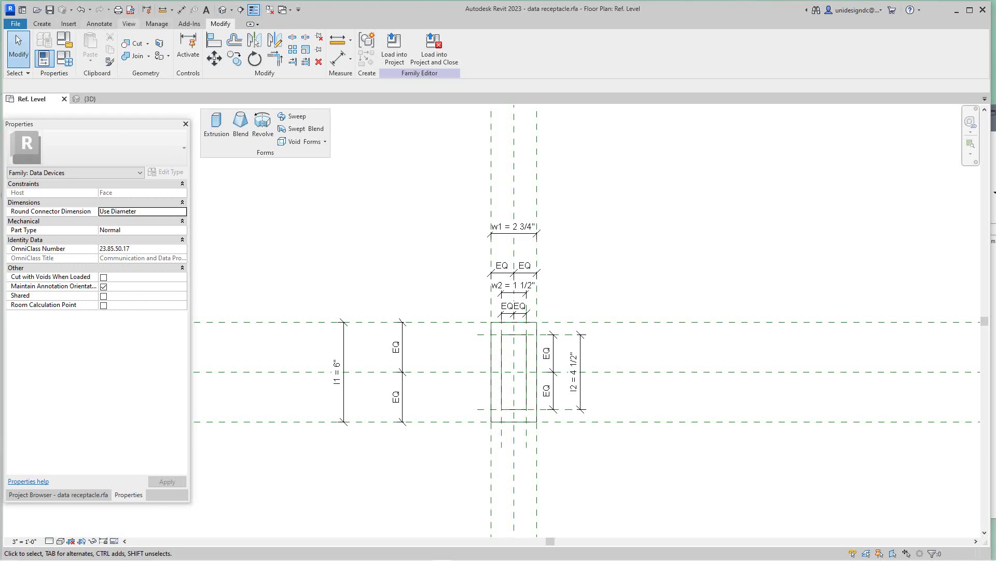
pyautogui.click(129, 24)
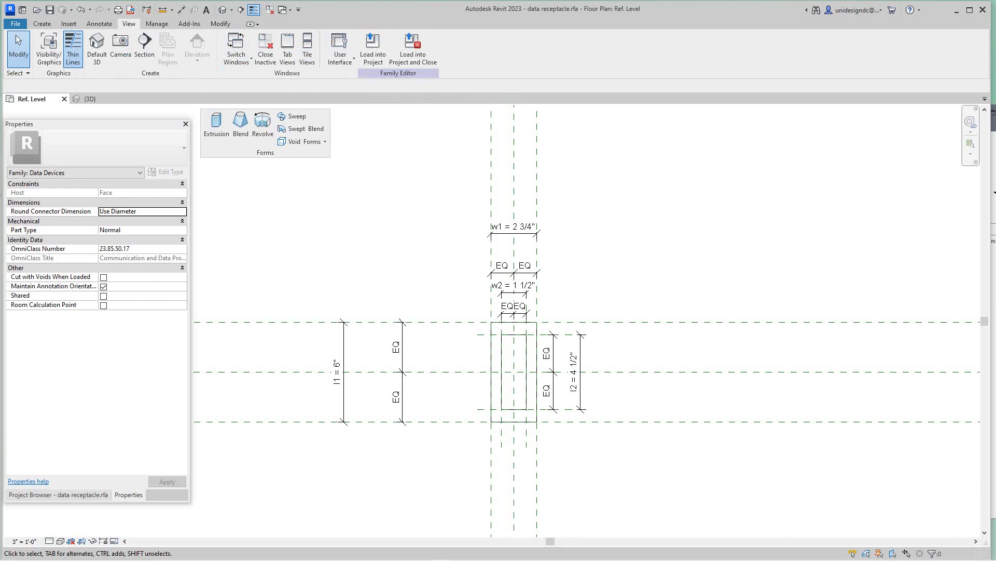
pyautogui.click(58, 495)
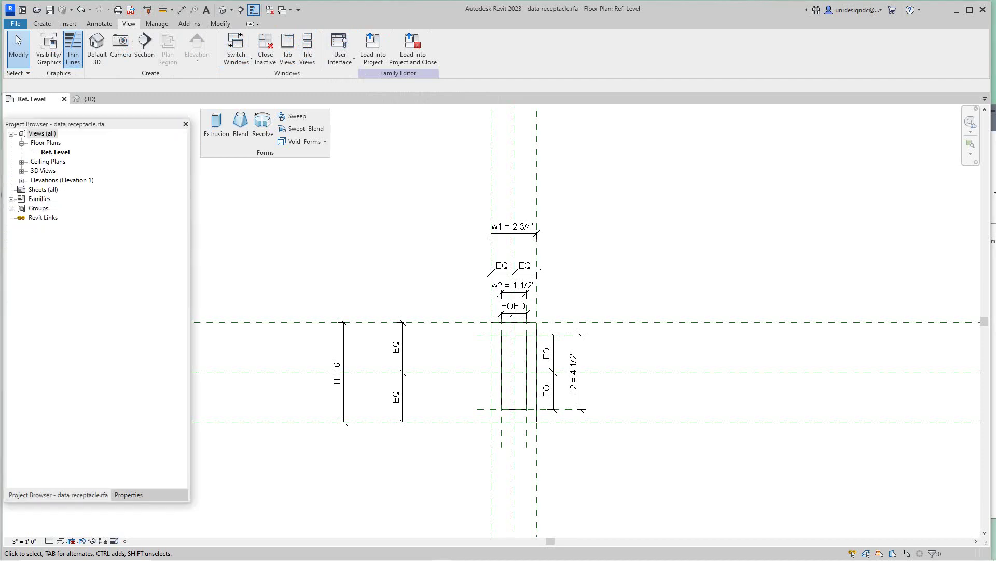
pyautogui.click(21, 180)
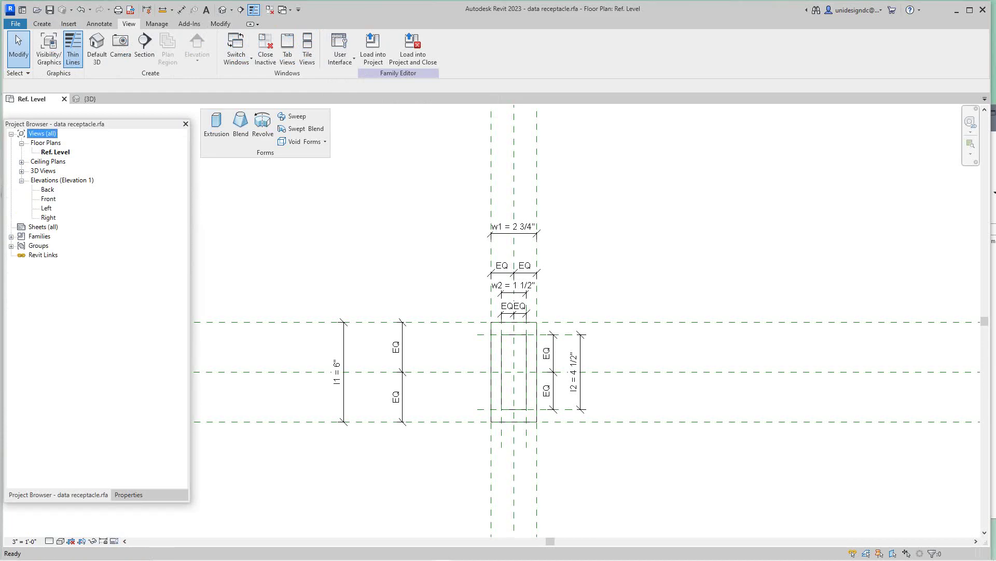
pyautogui.doubleClick(48, 198)
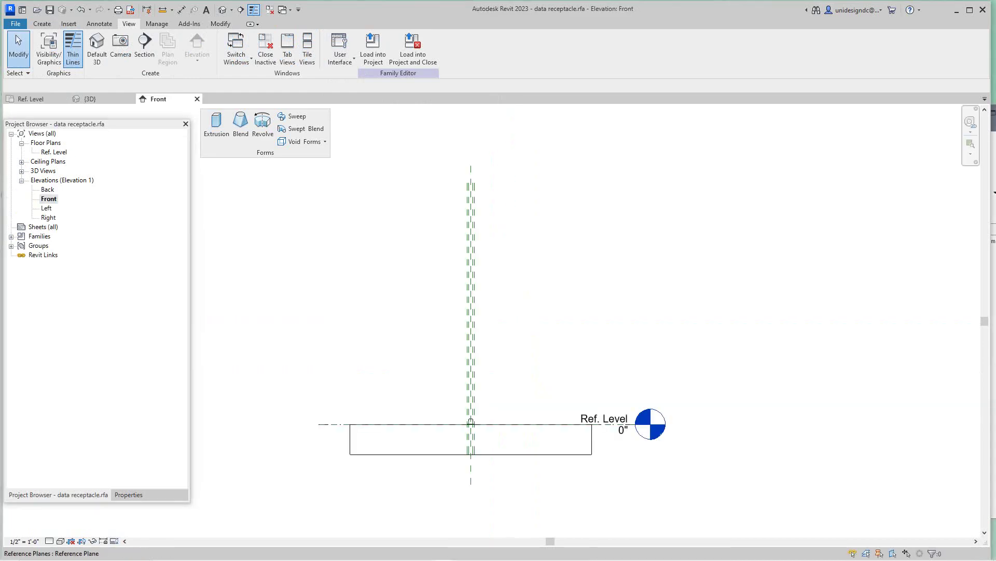
pyautogui.scroll(5, 469, 444)
pyautogui.scroll(5, 460, 347)
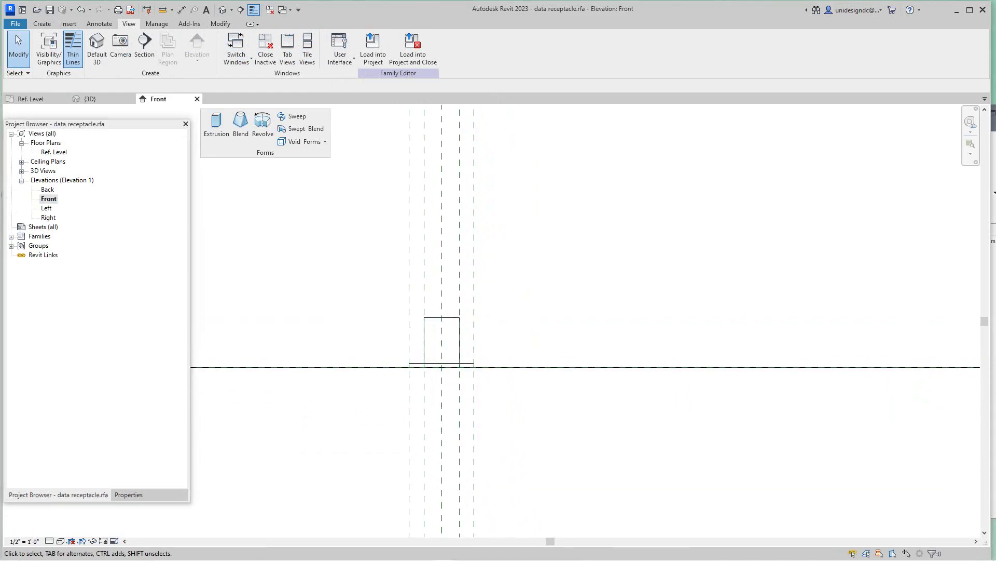
# Stretch the inner box extrusion's bottom downward to a depth of about 5 1/8", and lower its top face to the Ref. Level
pyautogui.click(457, 316)
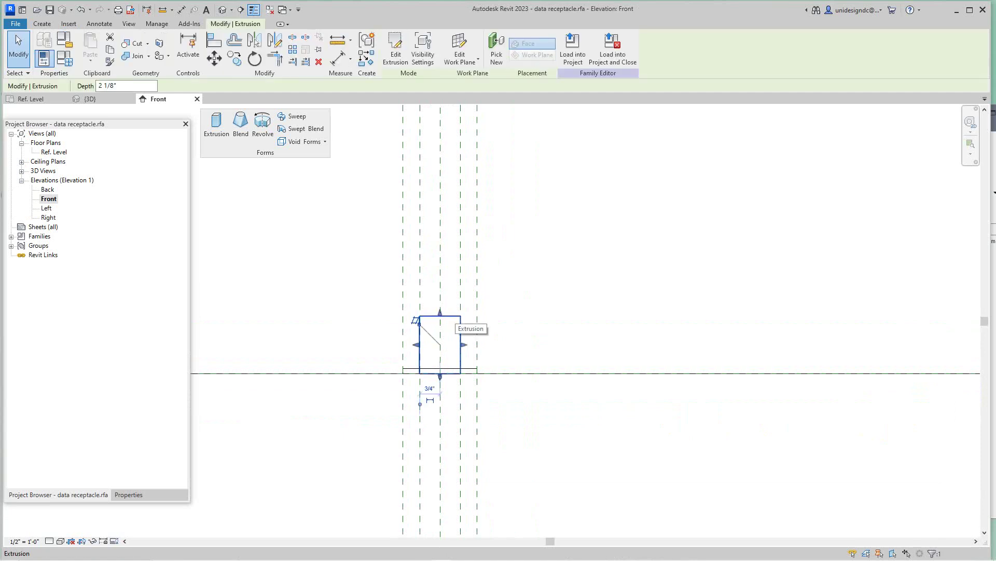
pyautogui.press('Escape')
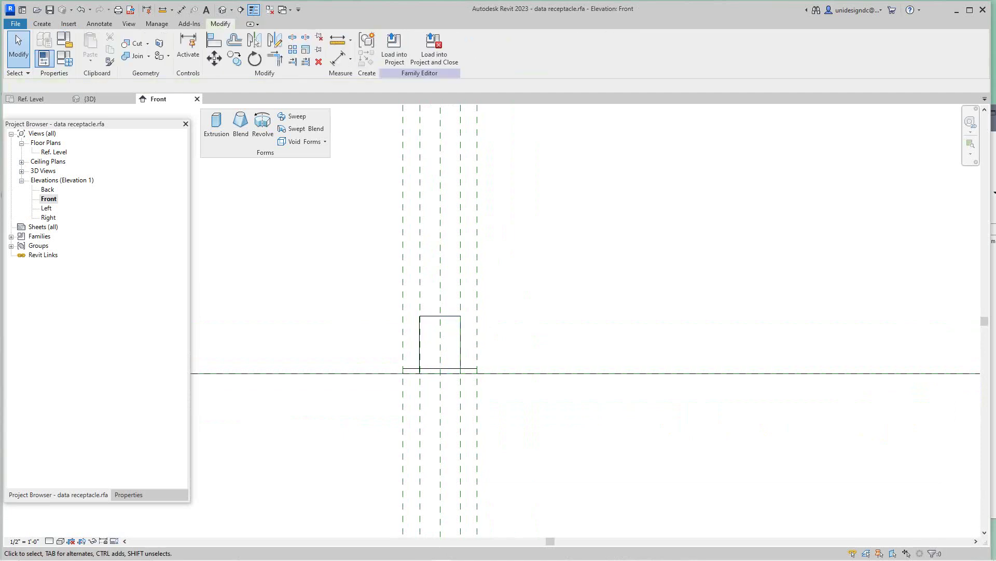
pyautogui.click(440, 373)
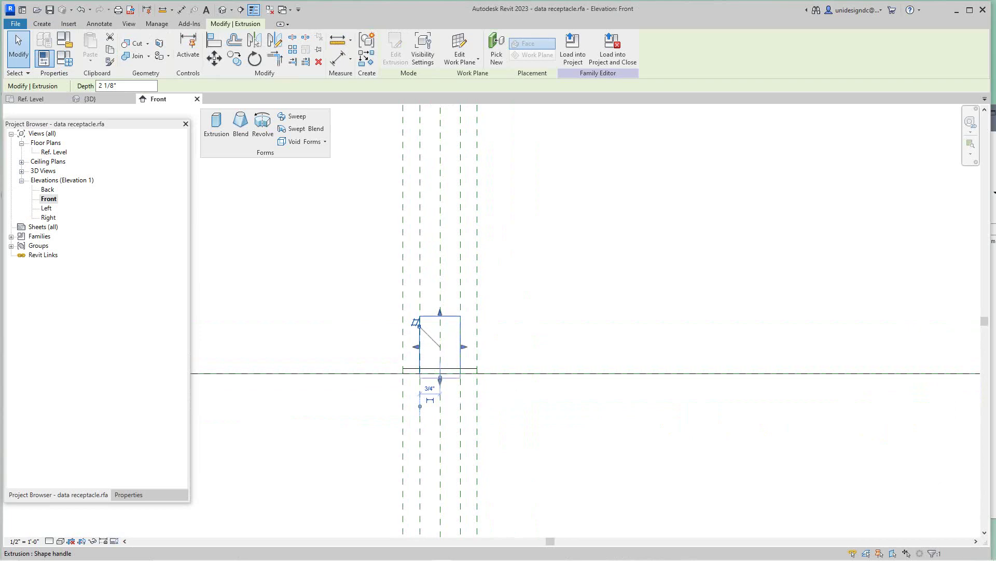
pyautogui.moveTo(440, 380); pyautogui.dragTo(440, 458)
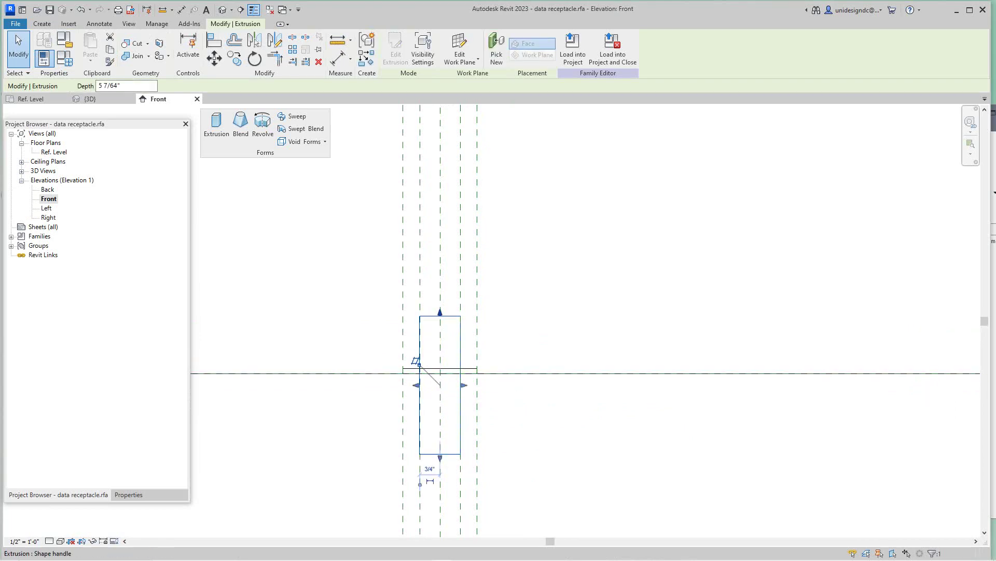
pyautogui.moveTo(440, 313); pyautogui.dragTo(440, 373)
pyautogui.press('Escape')
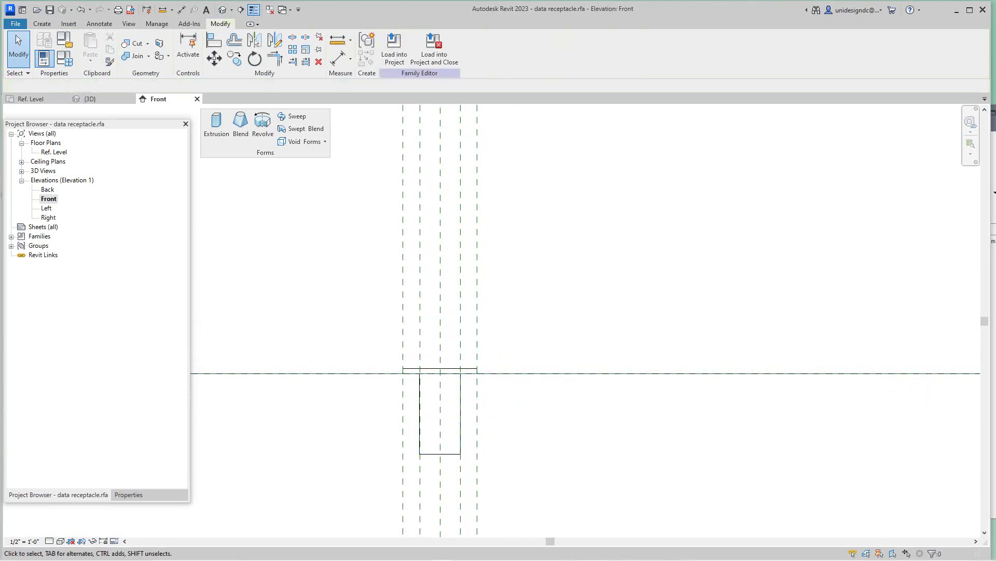
# Set the inner box extrusion's depth to -2 1/8" in the Front elevation
pyautogui.scroll(2, 443, 450)
pyautogui.click(415, 370)
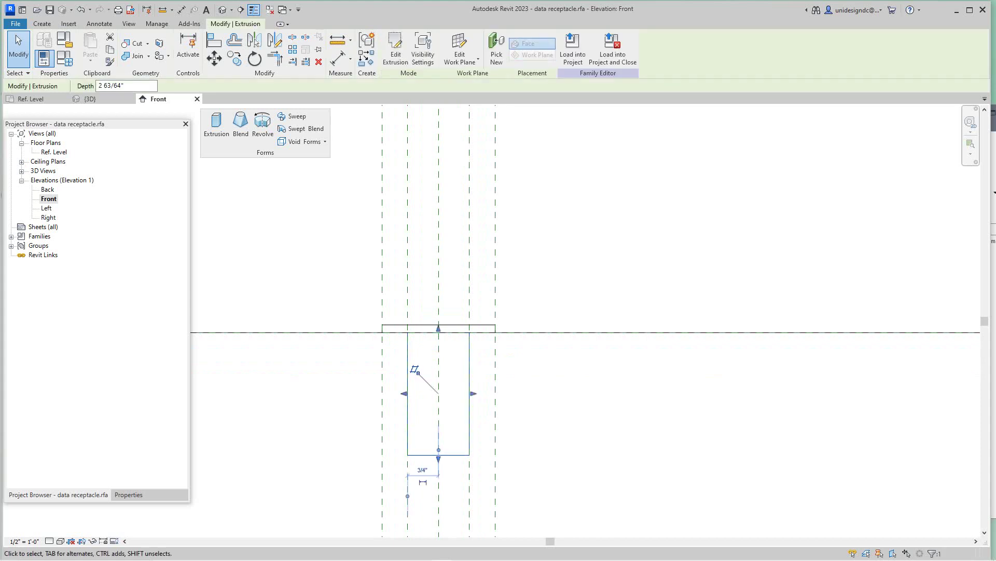
pyautogui.click(98, 86)
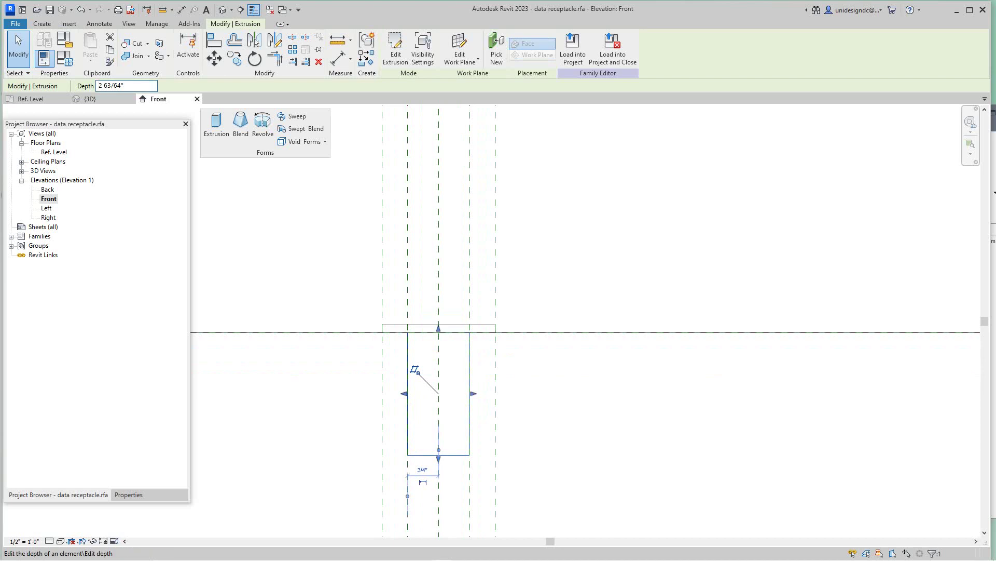
pyautogui.write('-21')
pyautogui.moveTo(123, 85); pyautogui.dragTo(108, 86)
pyautogui.write('-')
pyautogui.press('Return')
pyautogui.press('Escape')
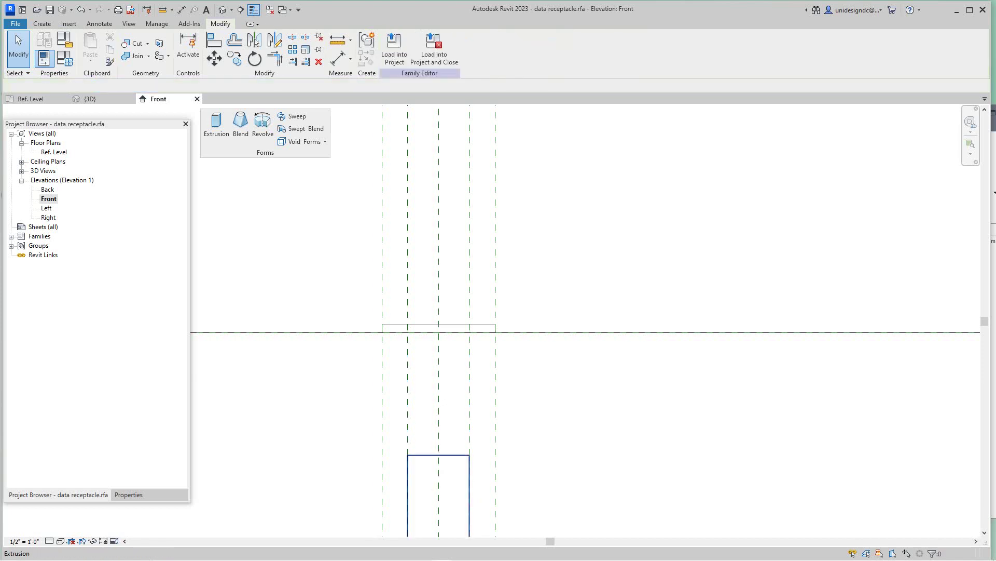
# Stretch the inner box extrusion's top face up to the Ref. Level line beneath the plate
pyautogui.scroll(-2, 435, 435)
pyautogui.moveTo(436, 435); pyautogui.dragTo(437, 399, button='middle')
pyautogui.scroll(1, 436, 446)
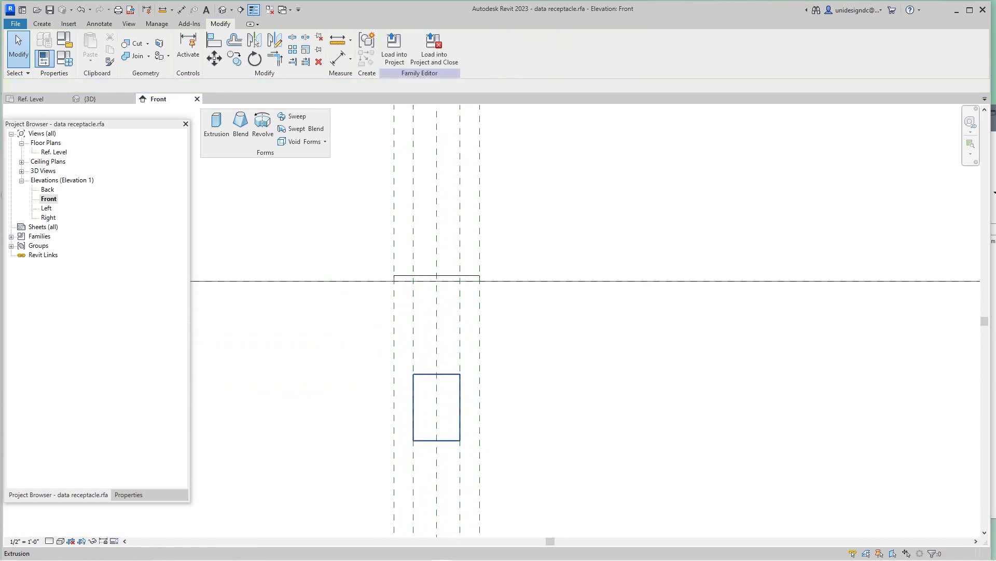
pyautogui.click(413, 384)
pyautogui.scroll(1, 443, 378)
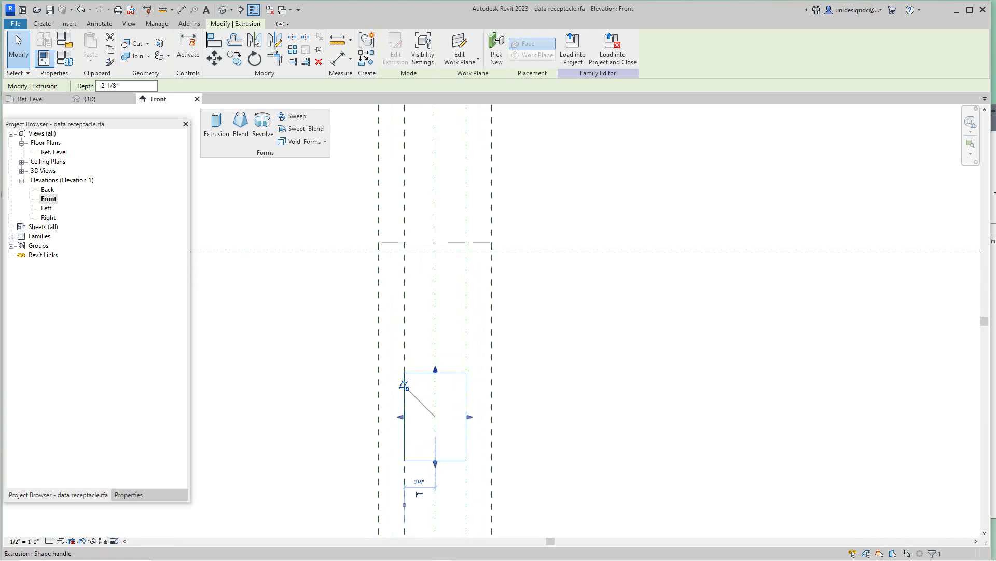
pyautogui.moveTo(434, 368); pyautogui.dragTo(435, 249)
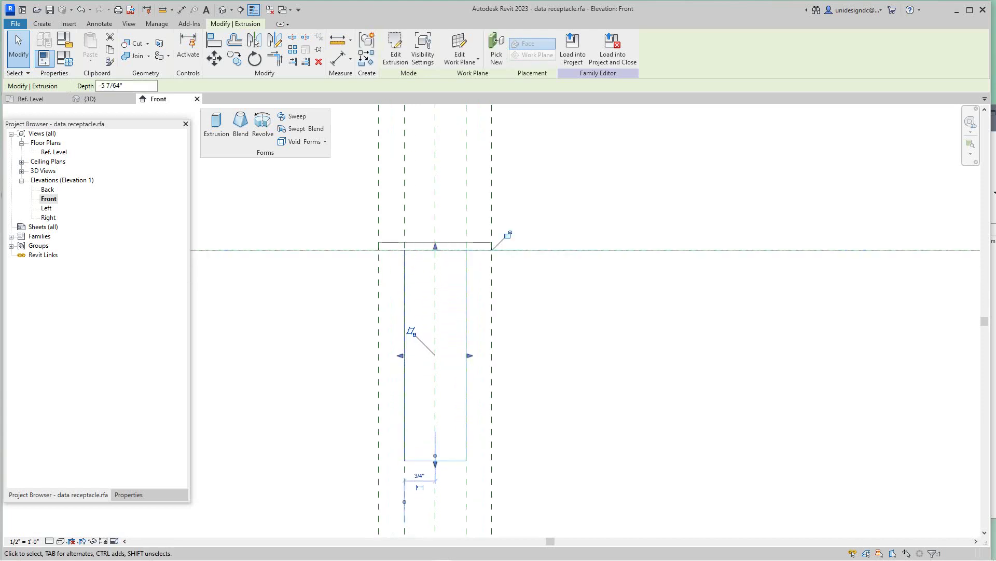
pyautogui.press('Escape')
pyautogui.moveTo(413, 330)
pyautogui.mouseDown()
pyautogui.moveTo(420, 334)
pyautogui.moveTo(400, 329)
pyautogui.moveTo(412, 331)
pyautogui.mouseUp()
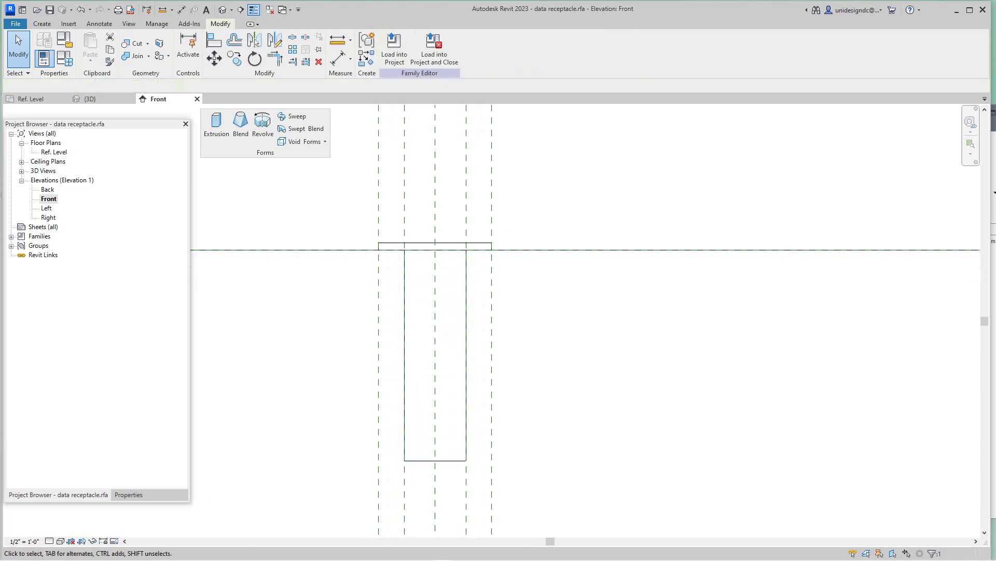
# Shorten the inner box extrusion to a depth of -2 1/8", keeping its top at the Ref. Level
pyautogui.scroll(1, 412, 327)
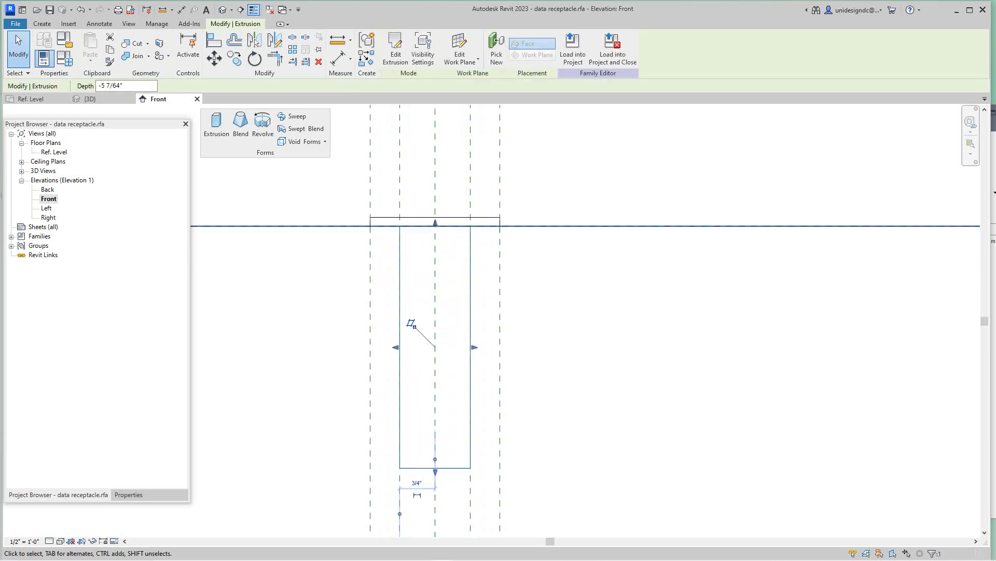
pyautogui.doubleClick(104, 86)
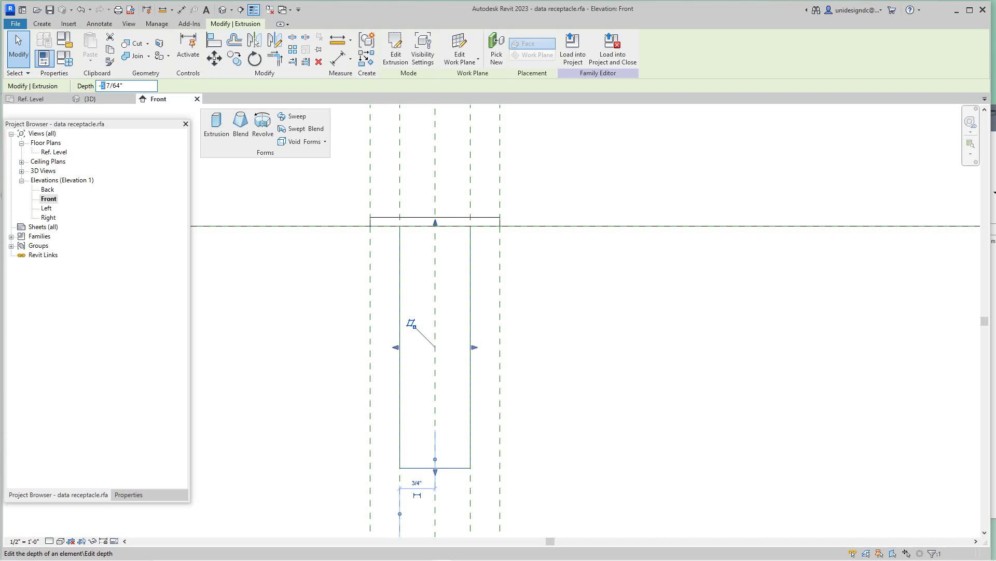
pyautogui.write('2')
pyautogui.press('Return')
pyautogui.press('Escape')
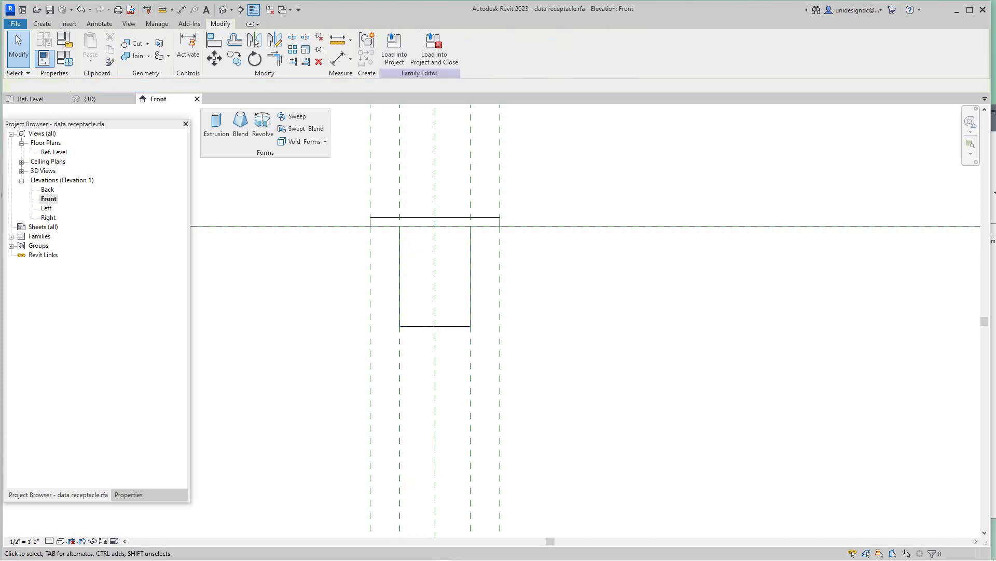
pyautogui.scroll(1, 429, 314)
pyautogui.scroll(2, 429, 313)
pyautogui.click(418, 333)
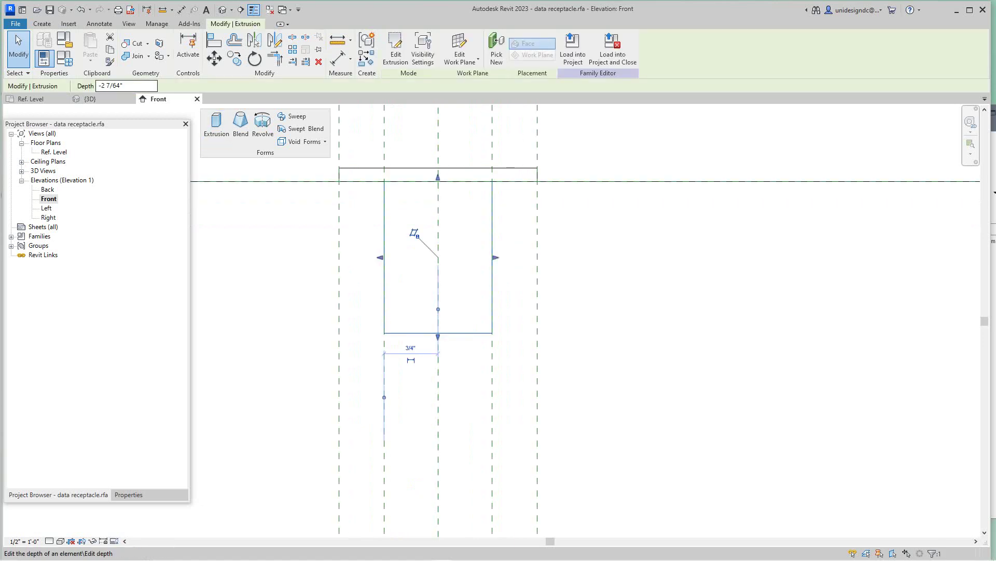
pyautogui.click(109, 86)
pyautogui.write('8')
pyautogui.press('Return')
pyautogui.press('Escape')
pyautogui.scroll(-5, 469, 320)
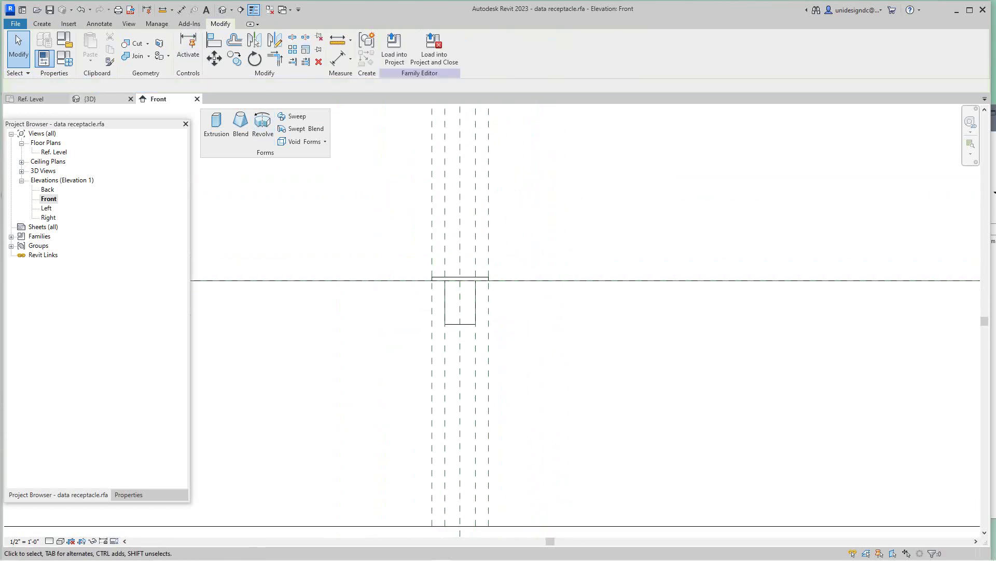
# Open the family's 3D view in the top-front-right isometric orientation and set its visual style to Wireframe
pyautogui.click(90, 99)
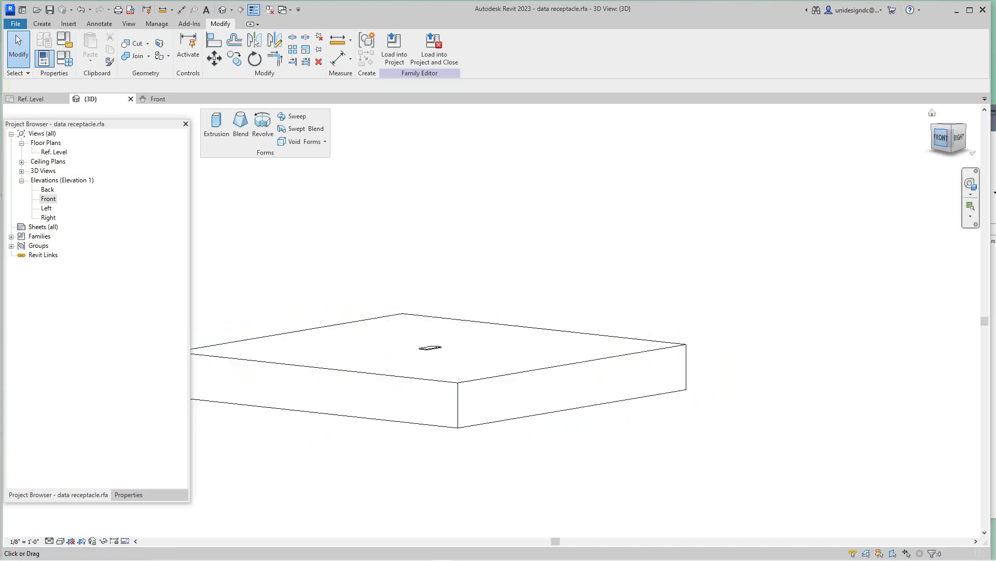
pyautogui.click(951, 126)
pyautogui.scroll(-5, 491, 321)
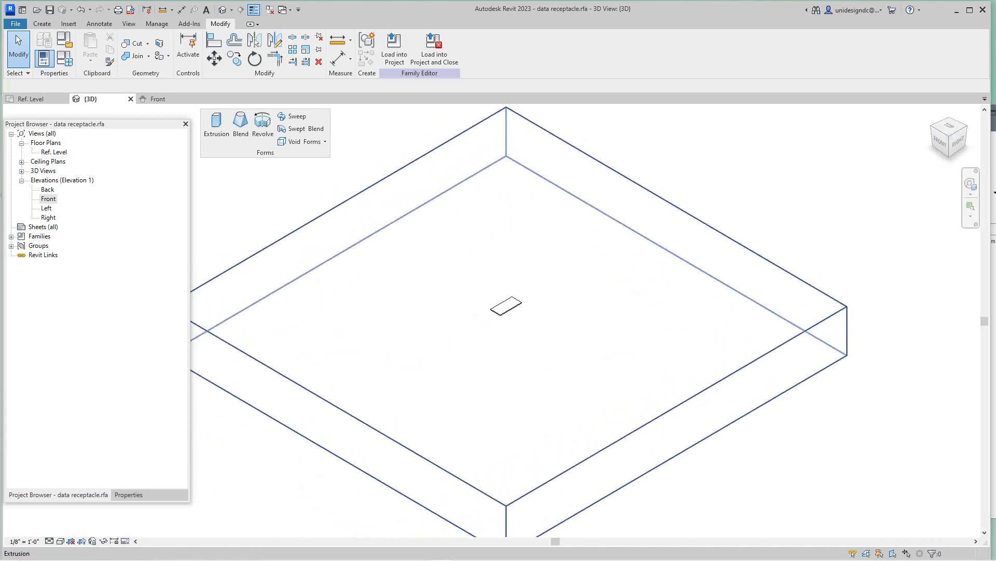
pyautogui.scroll(-4, 478, 237)
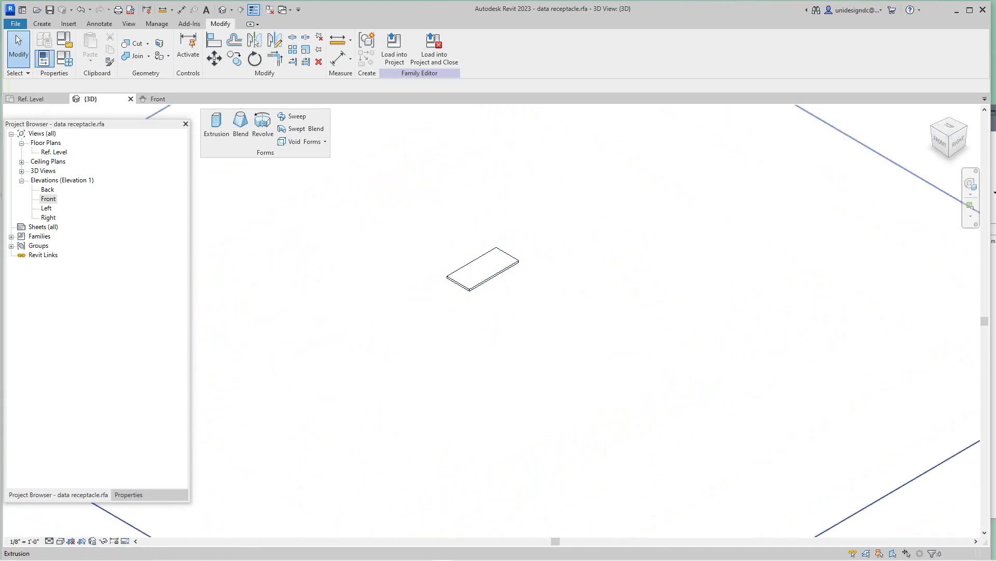
pyautogui.click(60, 541)
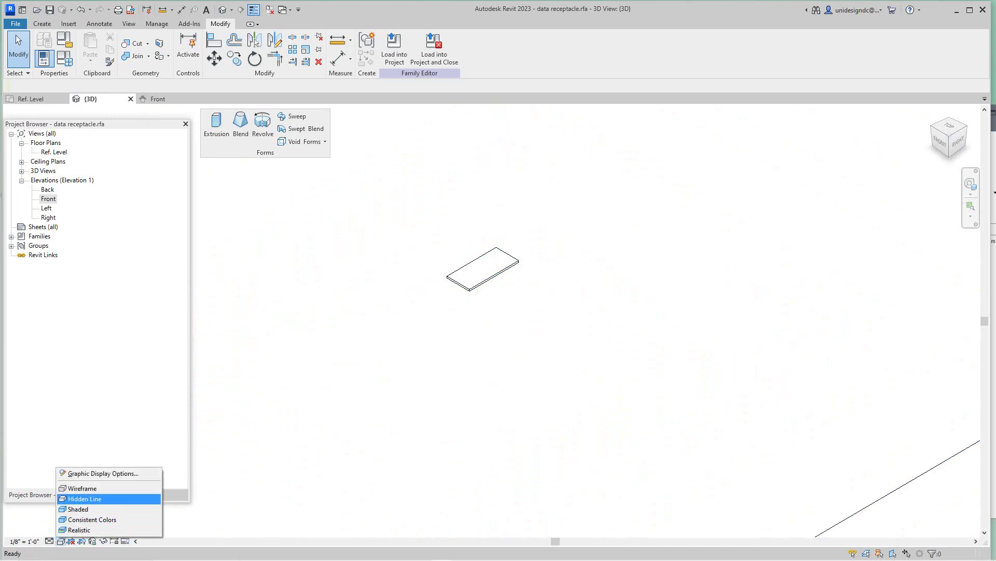
pyautogui.click(82, 488)
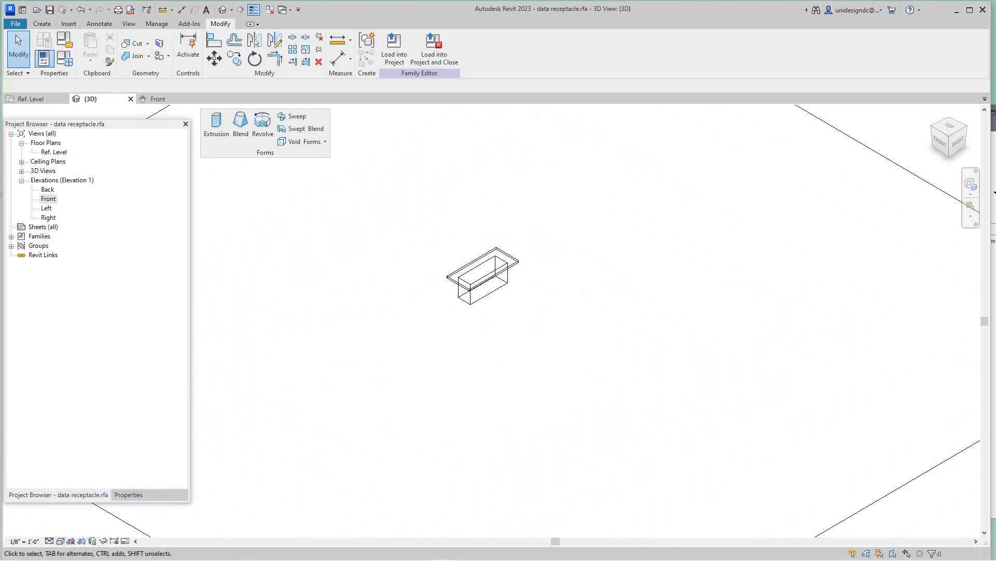
# Examine the plate and the recessed box in 3D, close up and in relation to the whole host
pyautogui.scroll(3, 497, 286)
pyautogui.scroll(-2, 497, 287)
pyautogui.scroll(2, 494, 299)
pyautogui.scroll(-2, 493, 307)
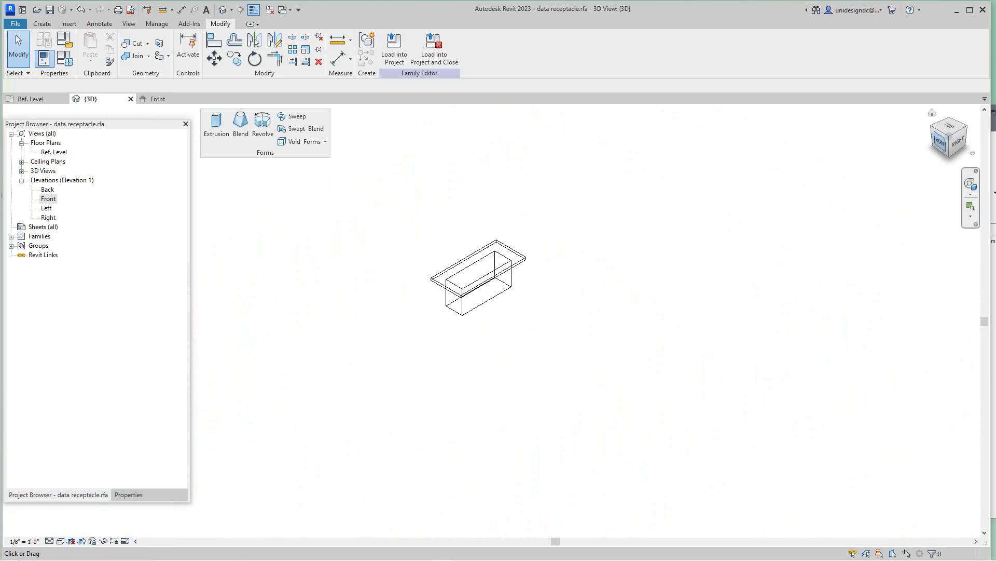
pyautogui.moveTo(958, 123)
pyautogui.mouseDown()
pyautogui.moveTo(895, 102)
pyautogui.moveTo(872, 133)
pyautogui.mouseUp()
pyautogui.keyDown('shift'); pyautogui.moveTo(467, 311); pyautogui.dragTo(524, 322, button='middle'); pyautogui.keyUp('shift')
pyautogui.scroll(-5, 768, 252)
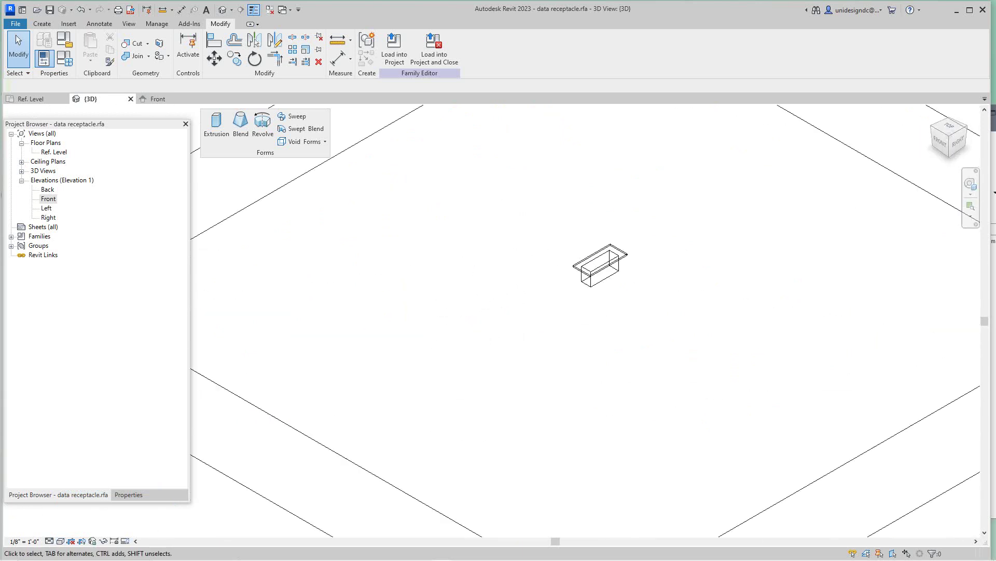
pyautogui.moveTo(760, 260); pyautogui.dragTo(593, 323, button='middle')
pyautogui.scroll(-4, 593, 323)
pyautogui.scroll(1, 593, 325)
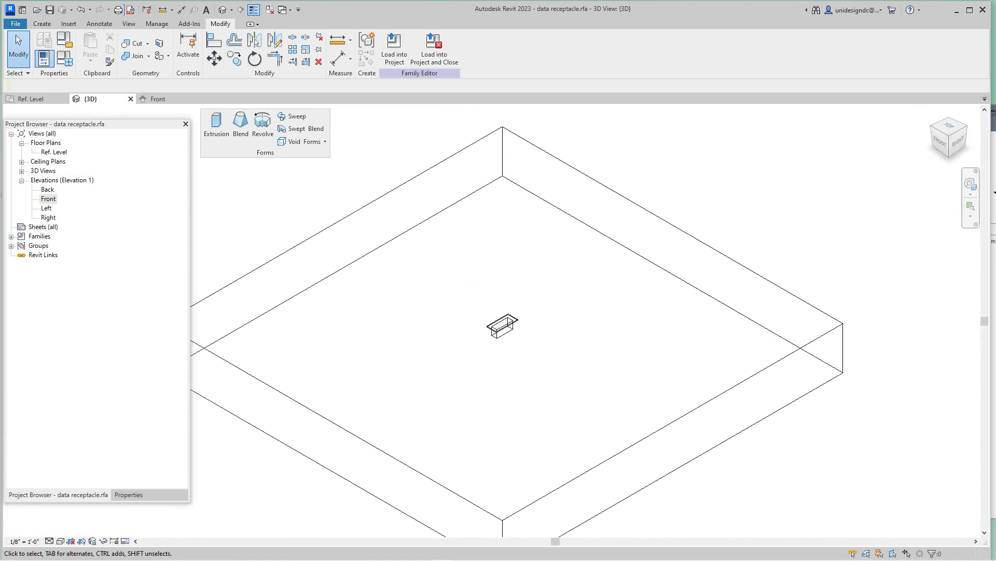
pyautogui.scroll(-3, 479, 494)
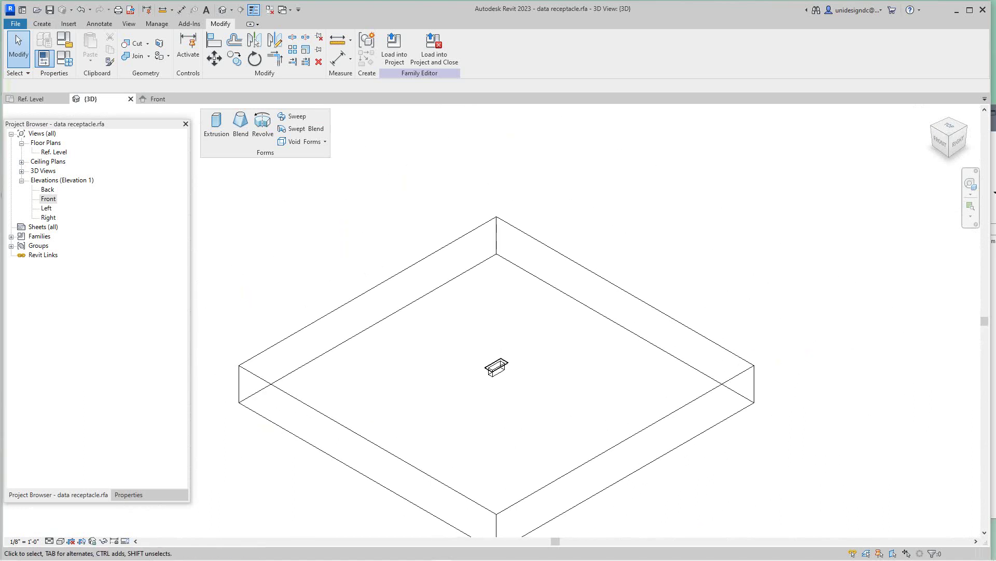
pyautogui.scroll(-1, 516, 383)
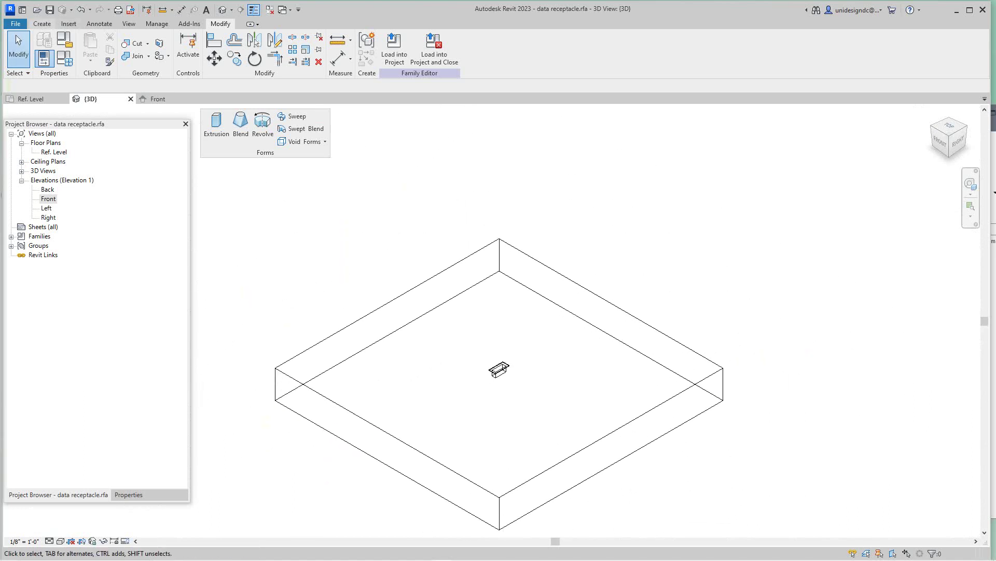
# Create a new project from the Metric-Systems Template
pyautogui.click(15, 24)
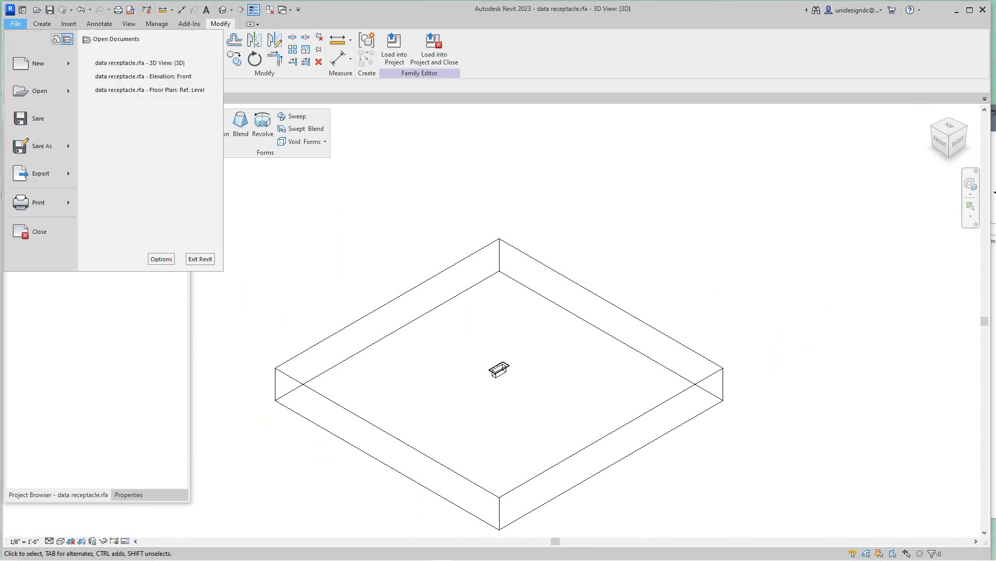
pyautogui.click(32, 63)
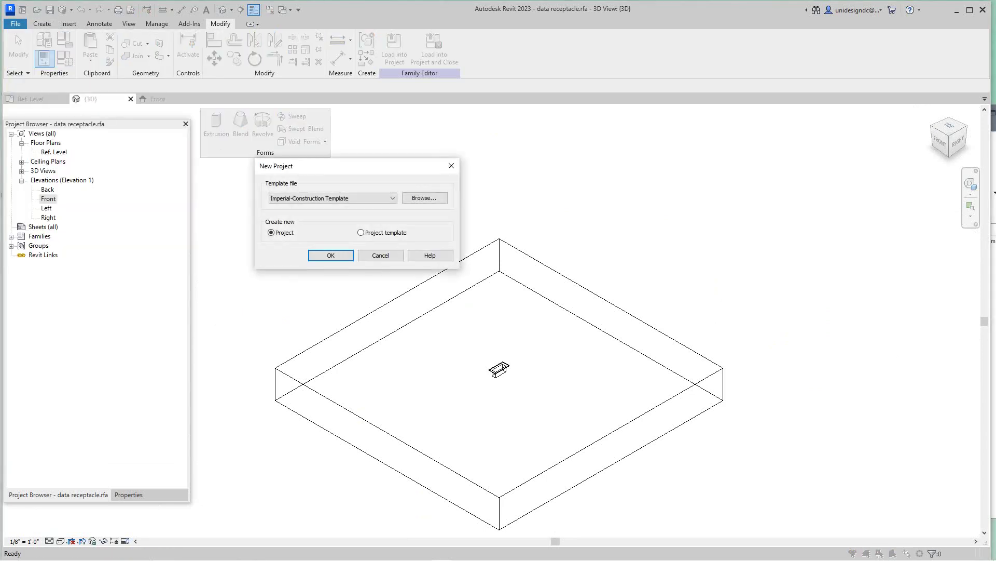
pyautogui.click(379, 198)
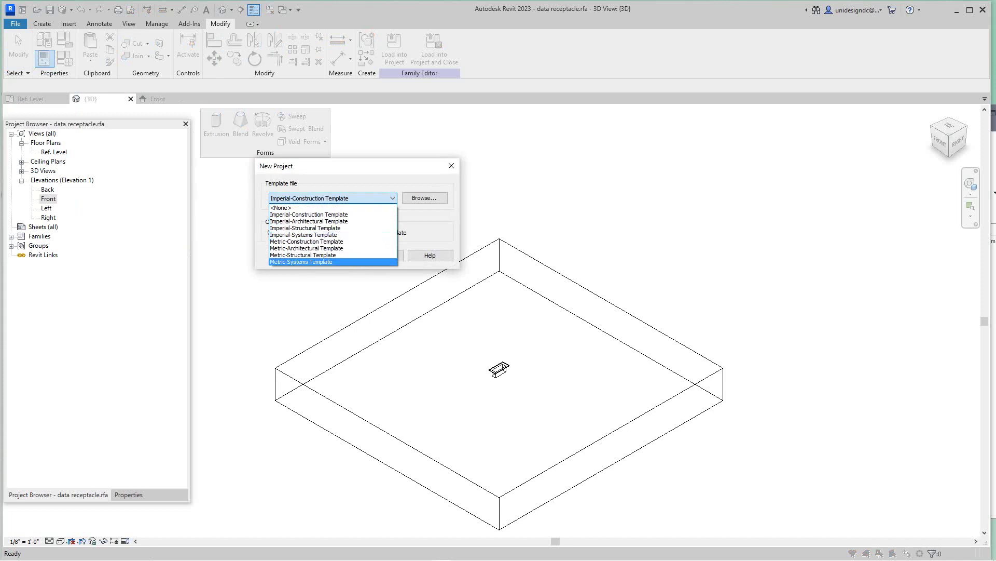
pyautogui.click(301, 261)
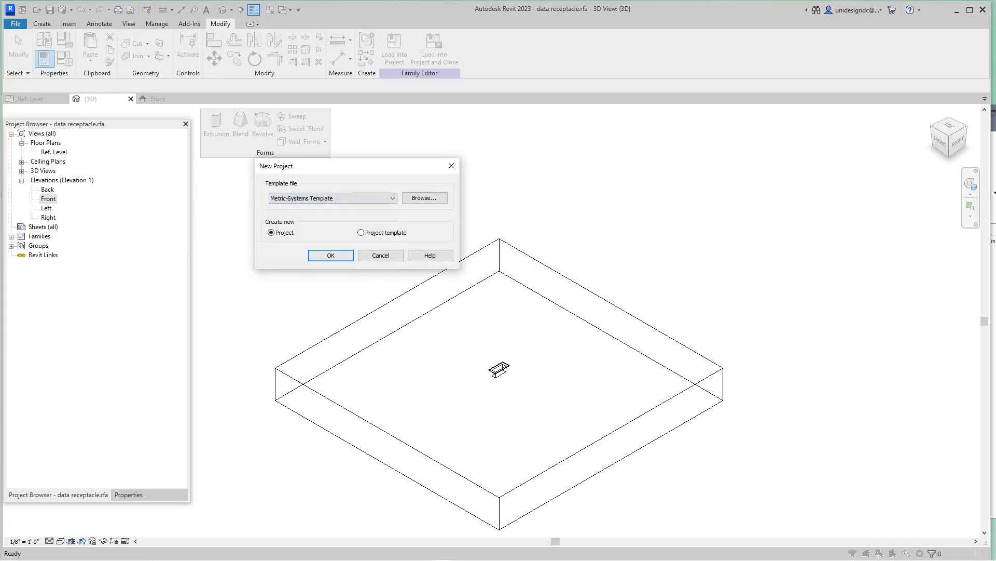
pyautogui.click(330, 255)
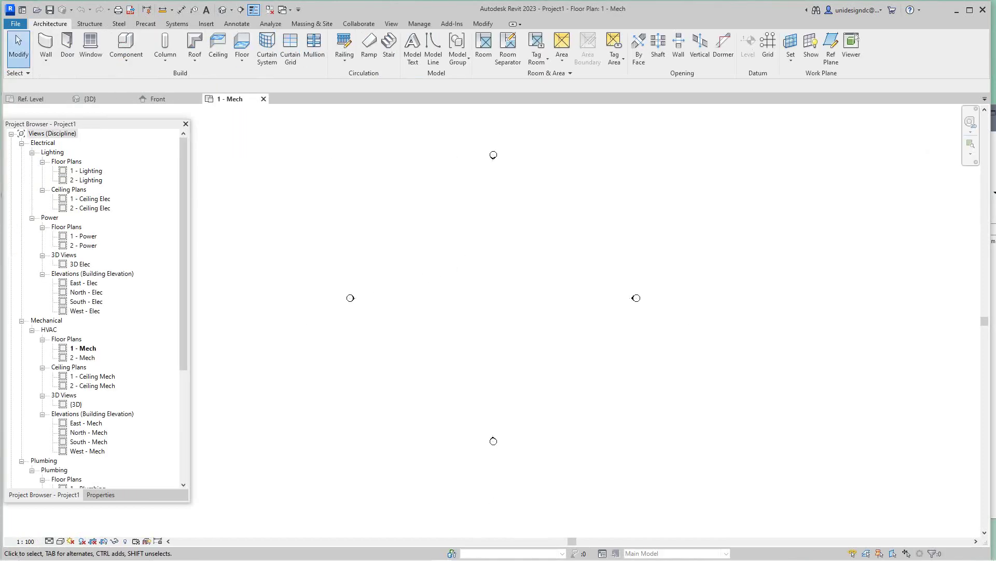
# Draw a rectangle of walls about 14800 by 8800 mm on the 1 - Mech plan, and open the default 3D view
pyautogui.click(46, 44)
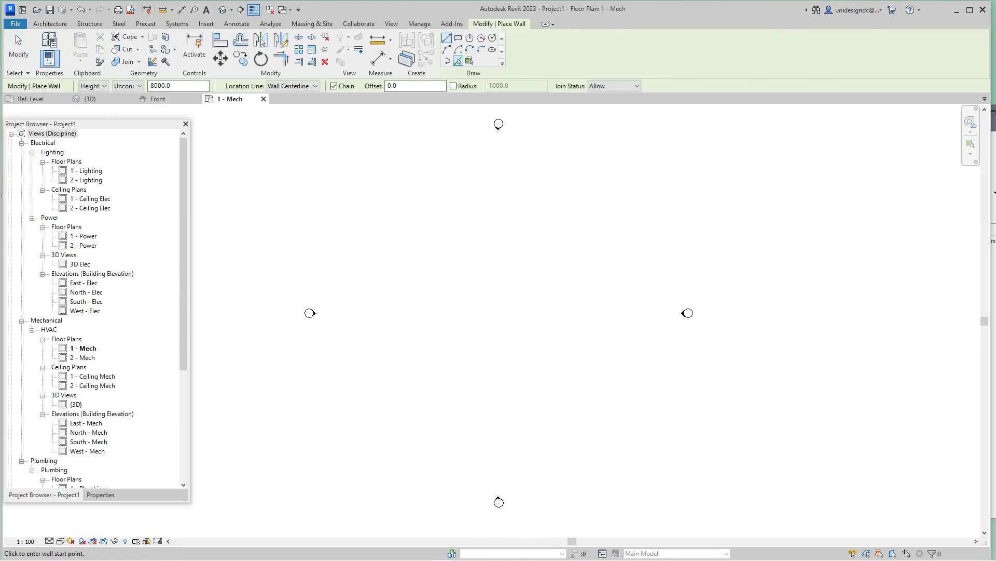
pyautogui.click(458, 38)
pyautogui.click(425, 248)
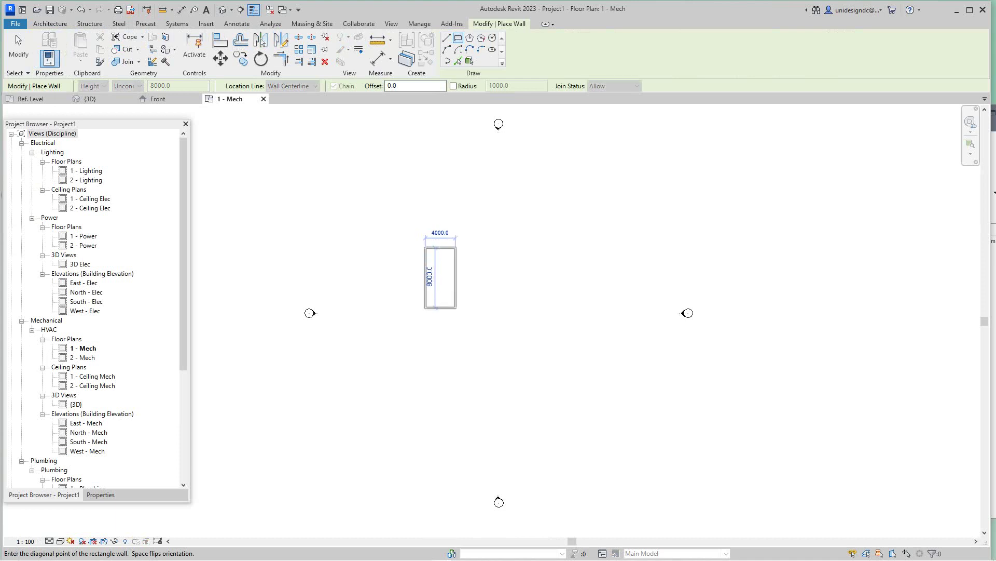
pyautogui.rightClick(505, 289)
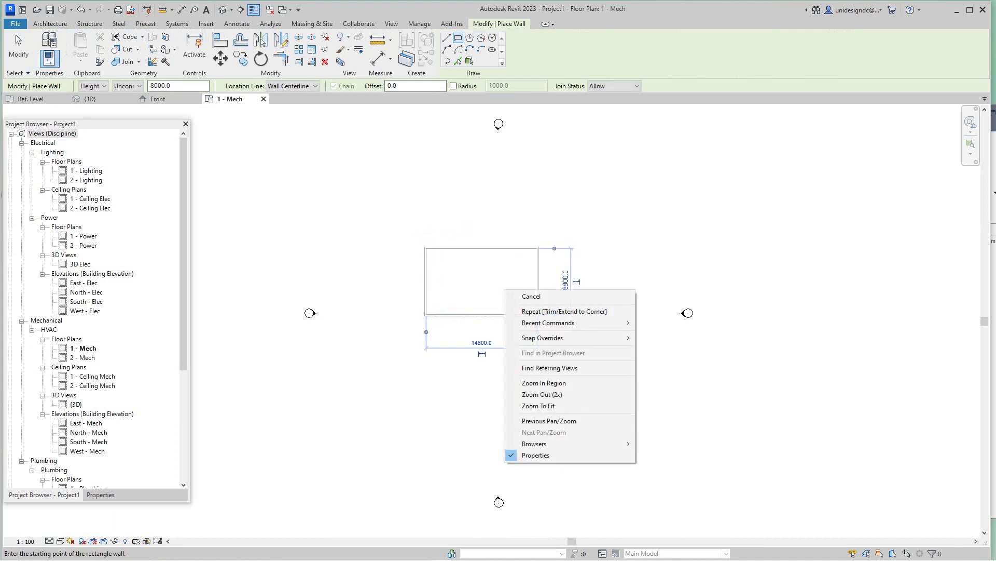
pyautogui.click(223, 9)
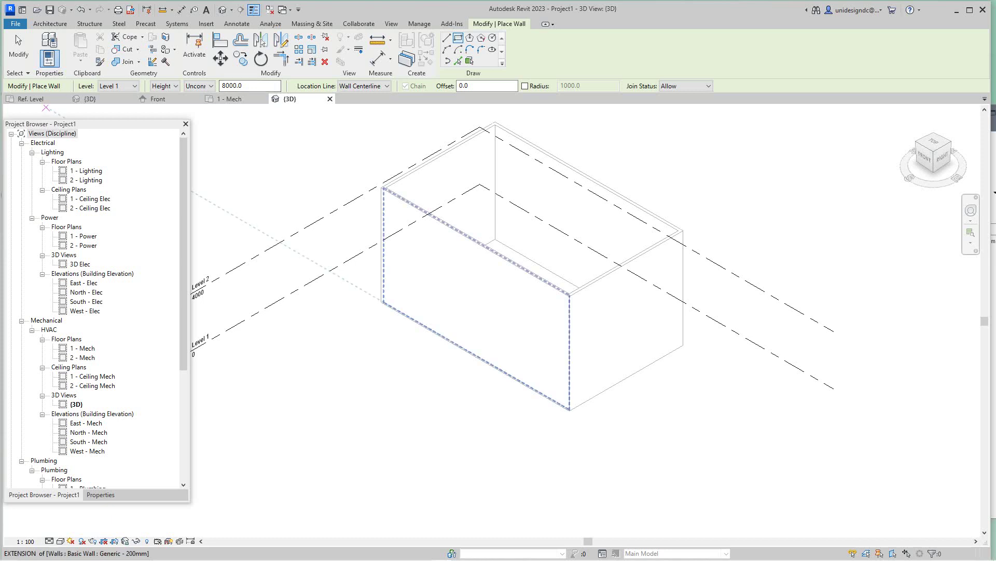
pyautogui.scroll(-2, 316, 182)
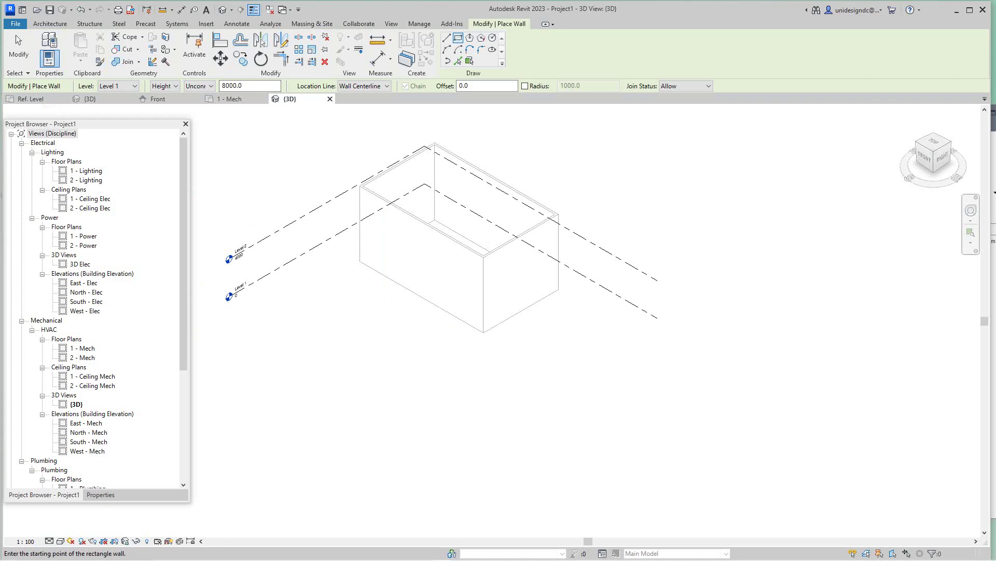
pyautogui.hotkey('alt', 'Tab')
pyautogui.hotkey('alt', 'Tab')
pyautogui.press('Tab')
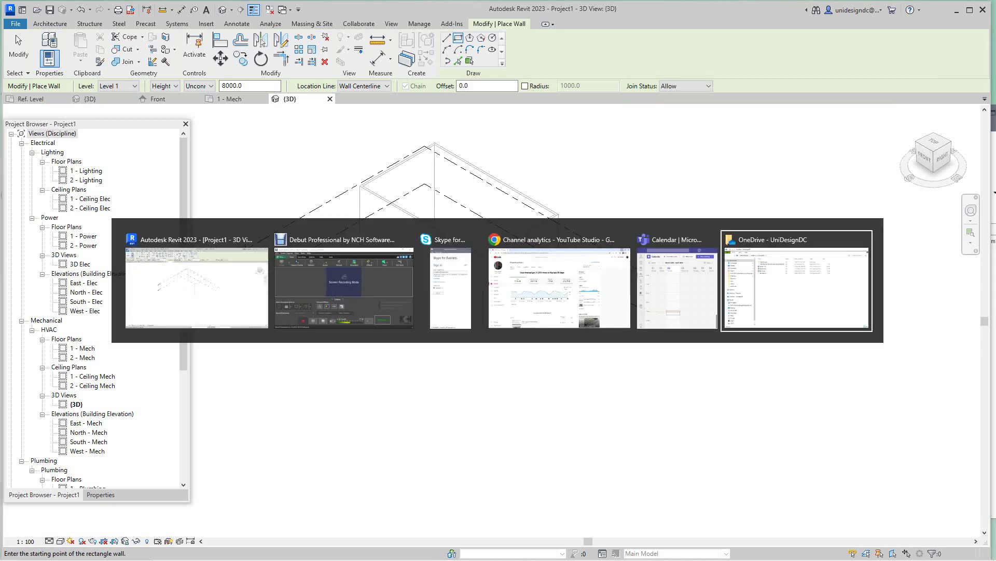
pyautogui.hotkey('alt', 'Tab')
pyautogui.hotkey('alt', 'Tab')
pyautogui.hotkey('alt', 'Tab')
pyautogui.hotkey('alt', 'Tab')
pyautogui.hotkey('alt', 'Tab')
pyautogui.hotkey('alt', 'Tab')
pyautogui.hotkey('alt', 'Tab')
pyautogui.hotkey('alt', 'Tab')
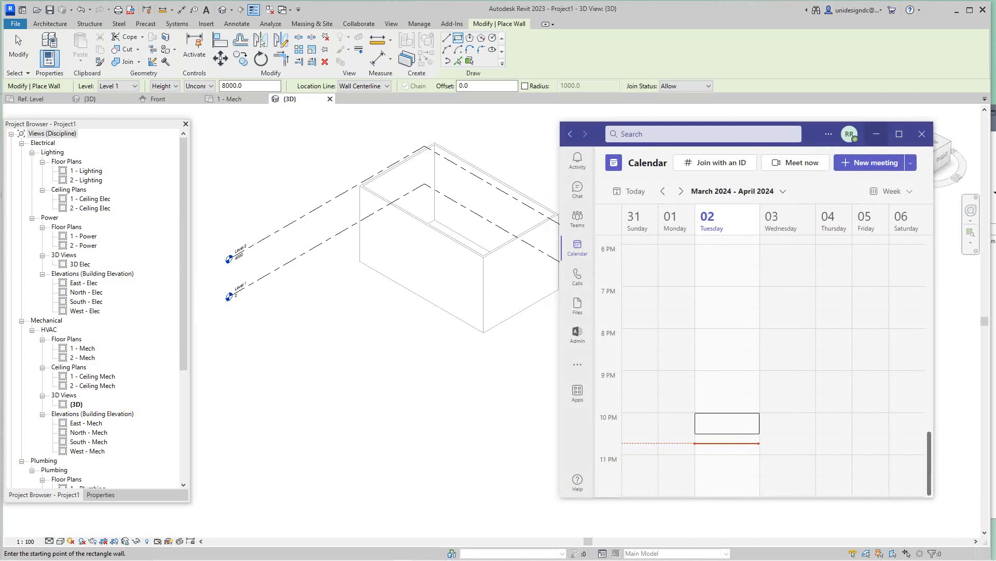
pyautogui.hotkey('alt', 'Tab')
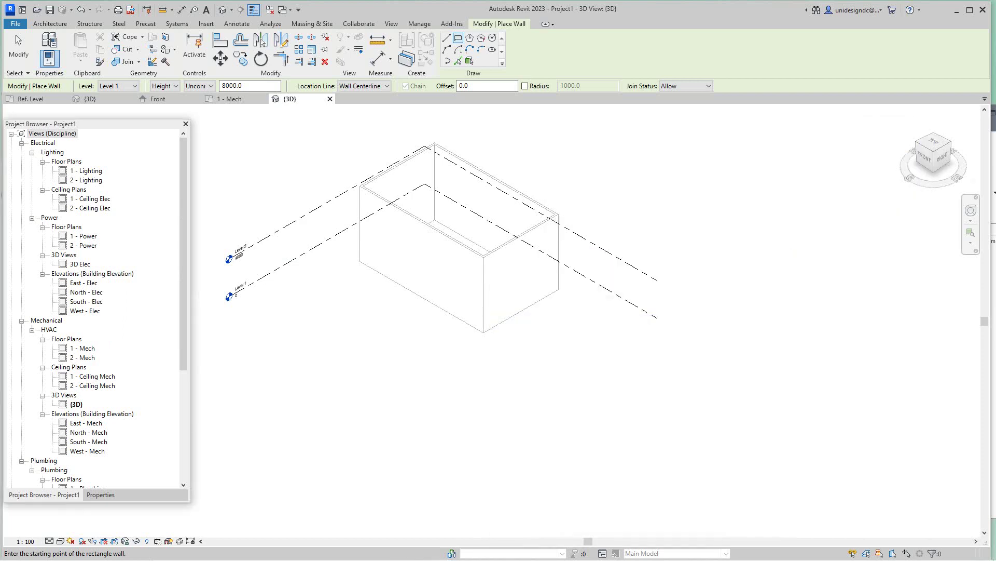
# Tile the open project and family views, fit them all to their windows, and abandon the unfinished wall rectangle
pyautogui.click(426, 363)
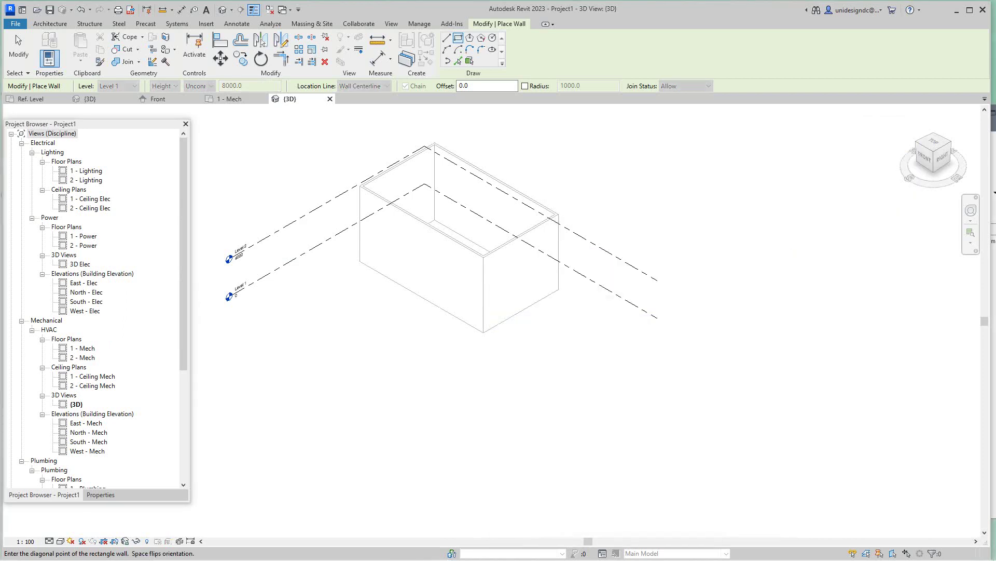
pyautogui.press('w')
pyautogui.press('t')
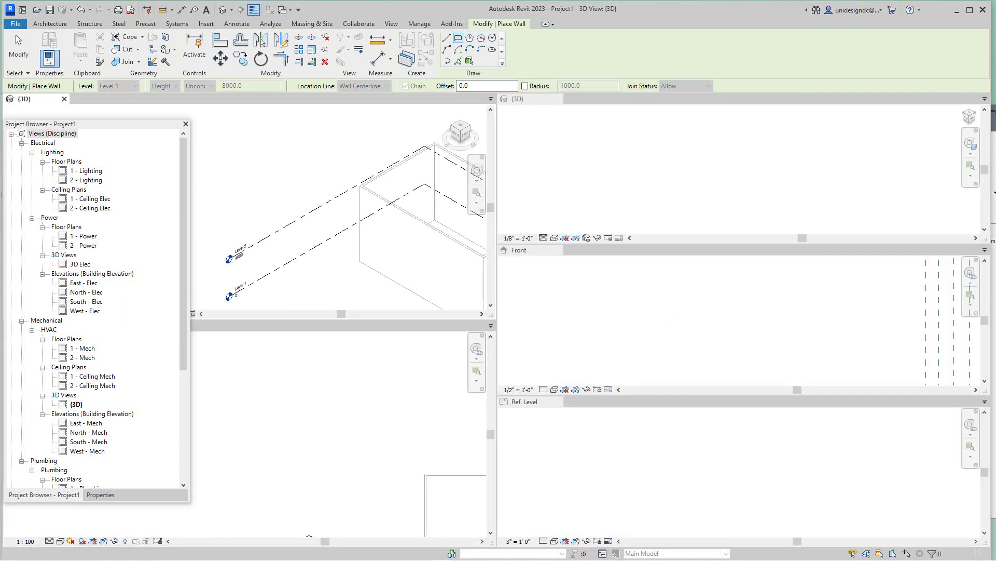
pyautogui.press('z')
pyautogui.press('a')
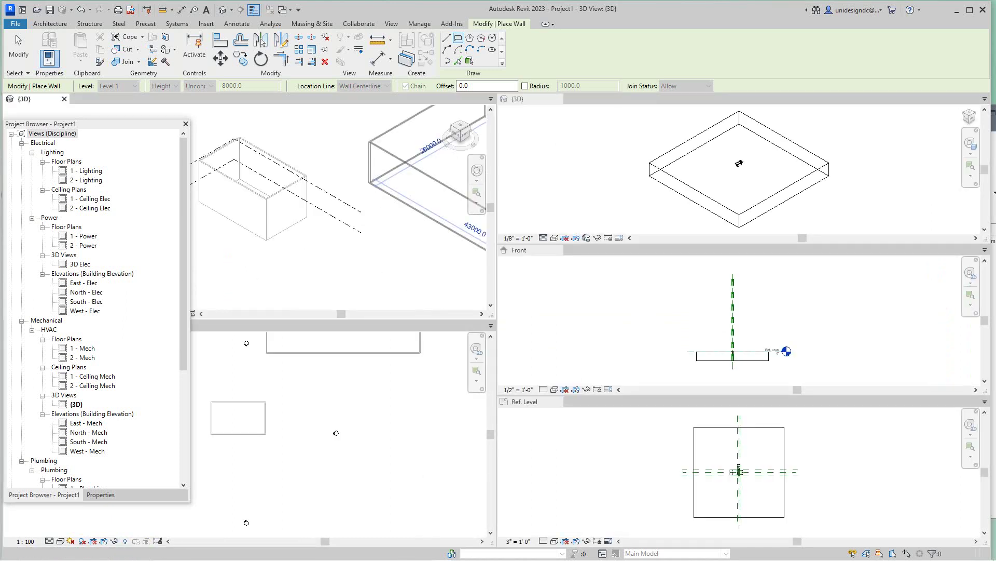
pyautogui.rightClick(372, 223)
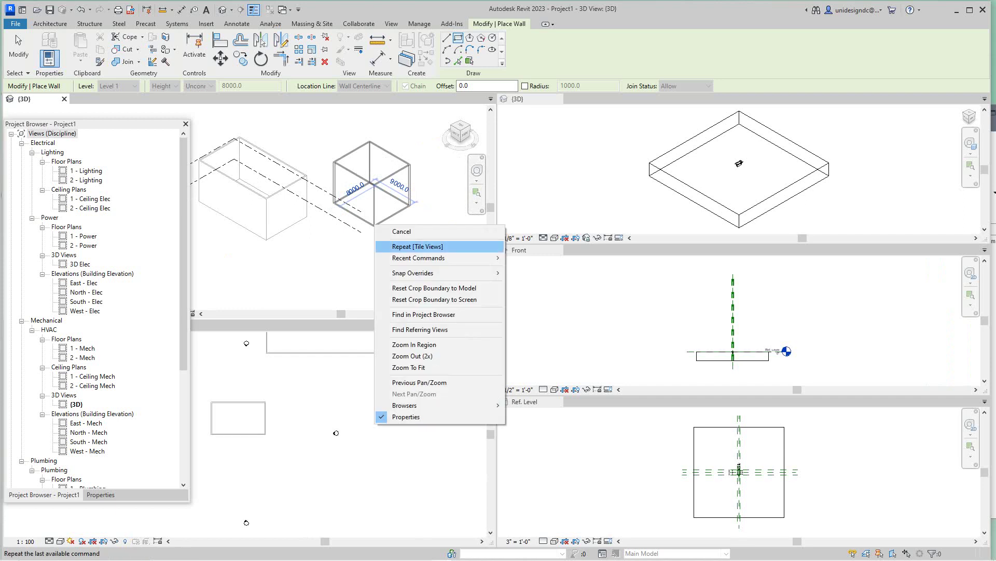
pyautogui.click(399, 232)
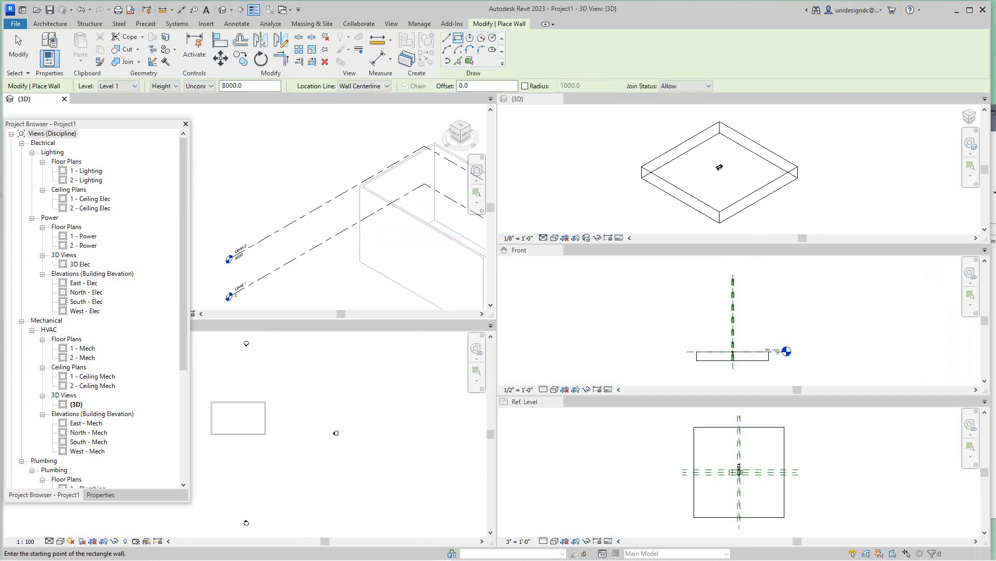
# Activate the family's 3D view and load the data receptacle family into Project1
pyautogui.scroll(-2, 288, 191)
pyautogui.scroll(1, 567, 179)
pyautogui.scroll(-1, 577, 182)
pyautogui.scroll(2, 633, 185)
pyautogui.scroll(-2, 592, 205)
pyautogui.scroll(2, 597, 202)
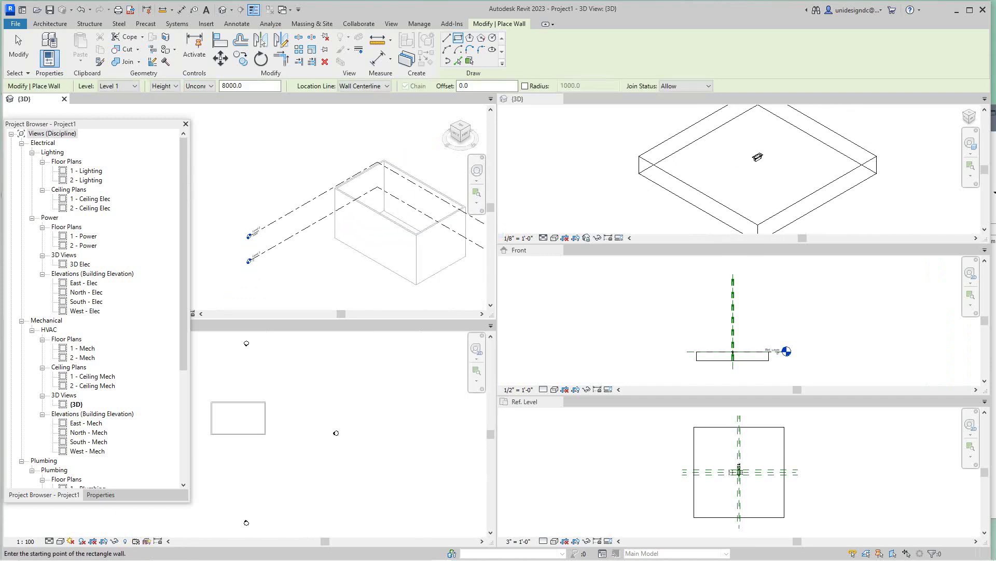
pyautogui.scroll(3, 735, 151)
pyautogui.scroll(-3, 747, 151)
pyautogui.click(747, 151)
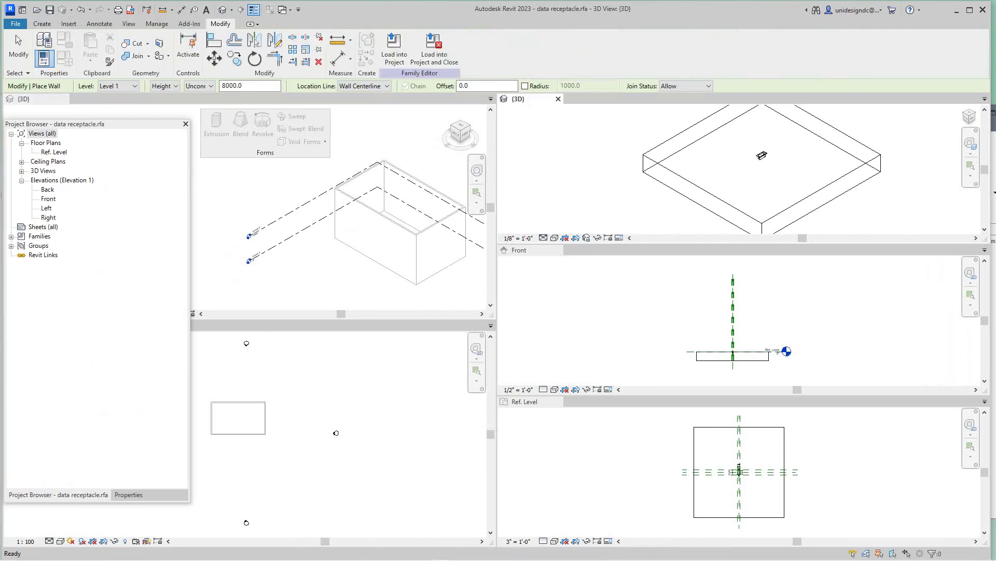
pyautogui.click(394, 48)
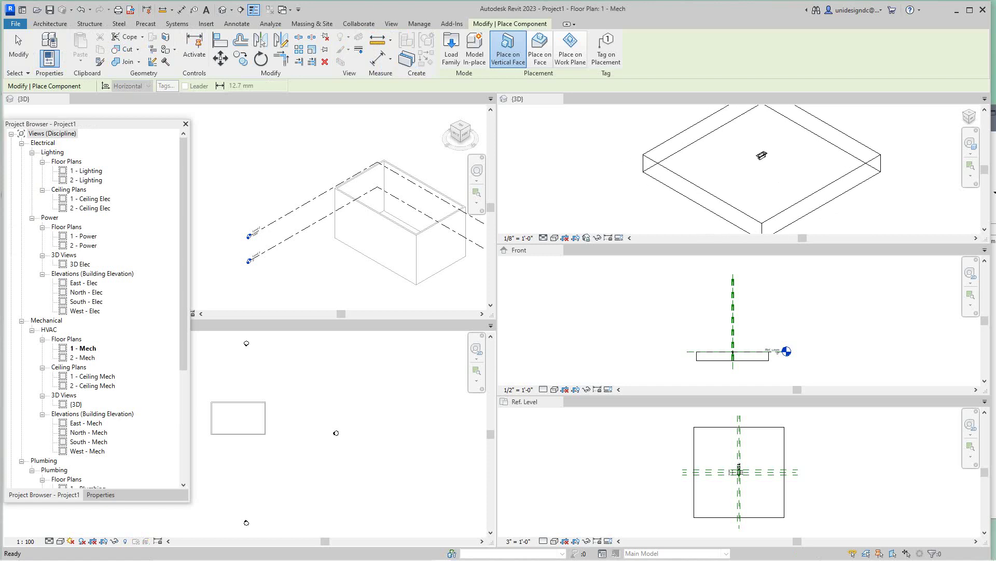
# Place a data receptacle on the inner face of the long back wall, about 5300 mm above the wall's base
pyautogui.click(508, 48)
pyautogui.scroll(2, 419, 231)
pyautogui.scroll(-2, 414, 227)
pyautogui.scroll(5, 361, 210)
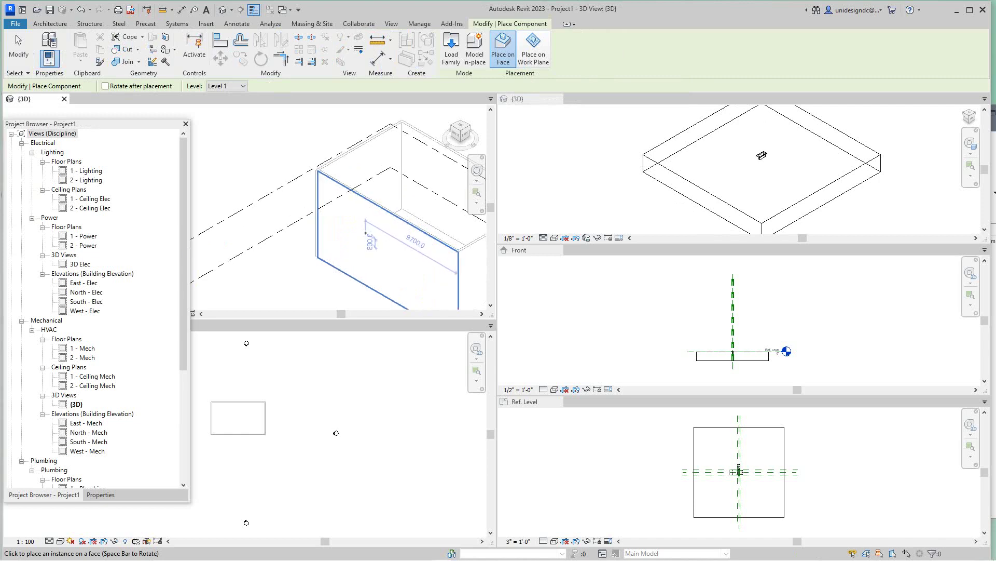
pyautogui.scroll(4, 333, 224)
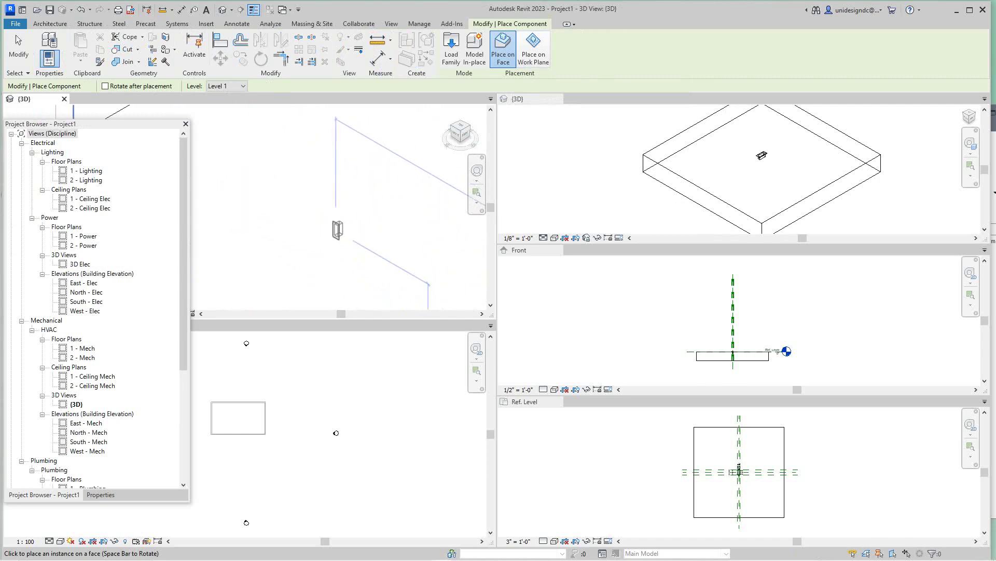
pyautogui.scroll(-6, 337, 223)
pyautogui.keyDown('shift'); pyautogui.moveTo(352, 158); pyautogui.dragTo(342, 183, button='middle'); pyautogui.keyUp('shift')
pyautogui.scroll(5, 342, 182)
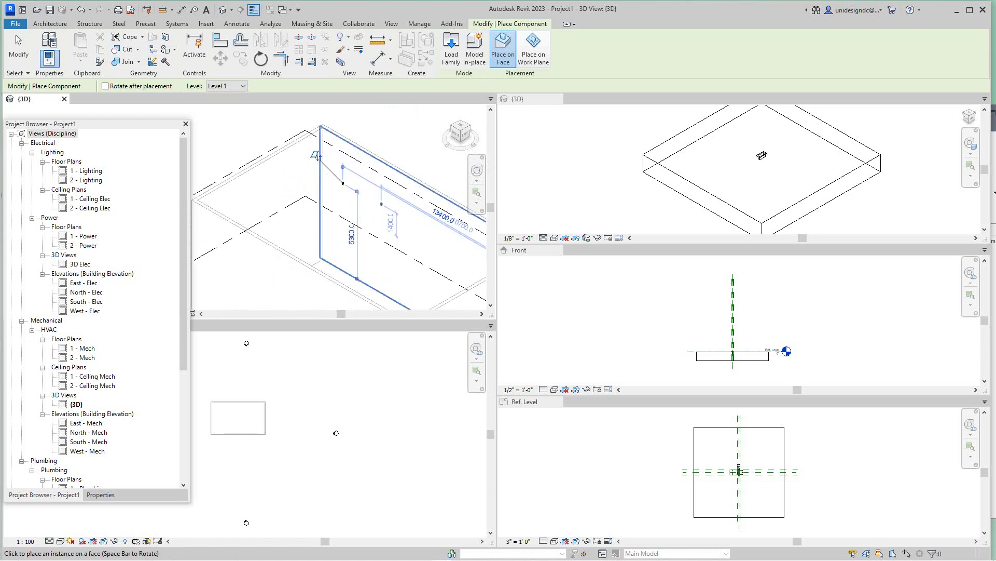
pyautogui.rightClick(344, 181)
pyautogui.click(363, 188)
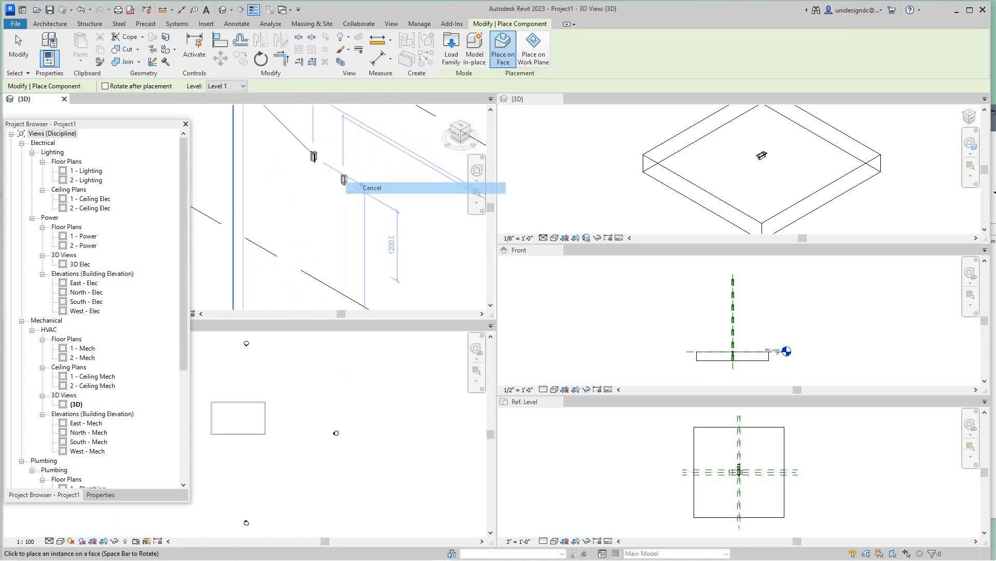
# Place a second data receptacle directly below the first on the same wall face and end the placement
pyautogui.scroll(6, 318, 160)
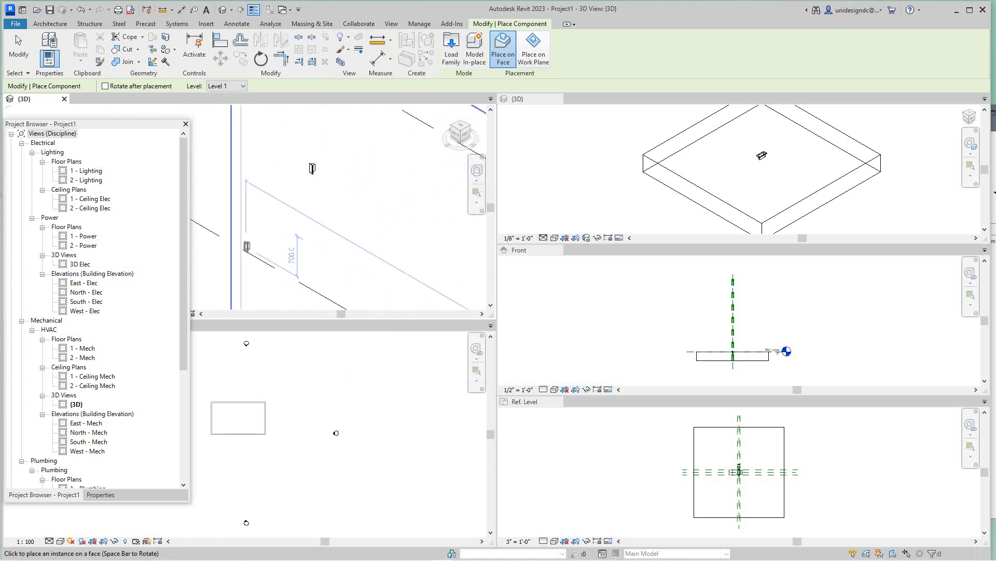
pyautogui.scroll(-2, 330, 234)
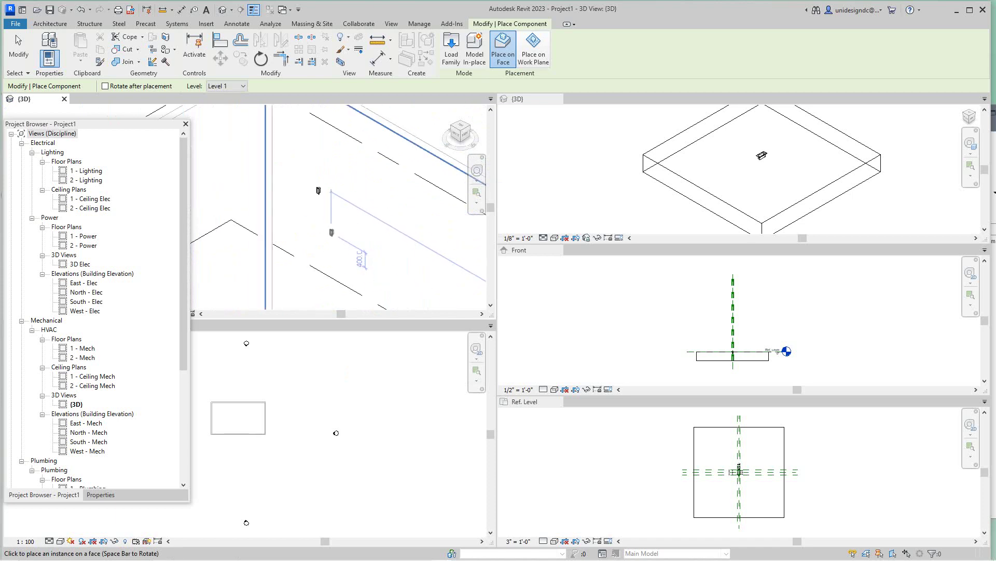
pyautogui.scroll(1, 327, 232)
pyautogui.click(317, 249)
pyautogui.rightClick(340, 249)
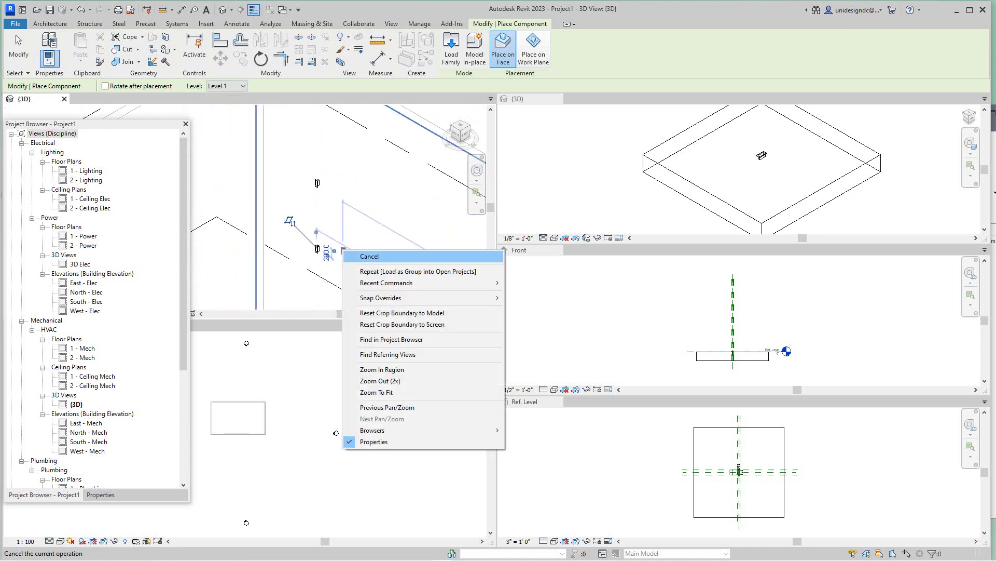
pyautogui.click(358, 255)
pyautogui.rightClick(382, 233)
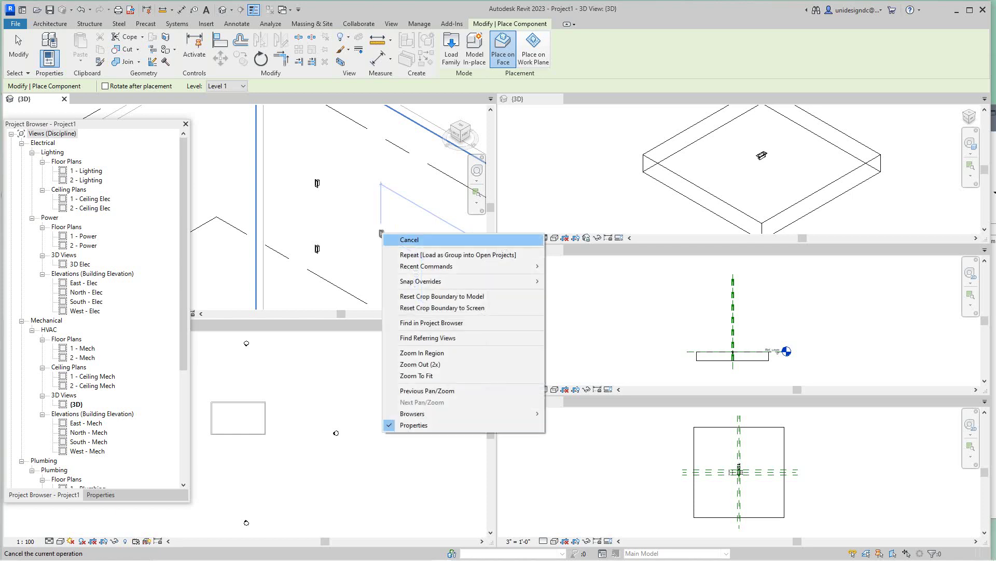
pyautogui.click(404, 236)
pyautogui.scroll(-3, 617, 166)
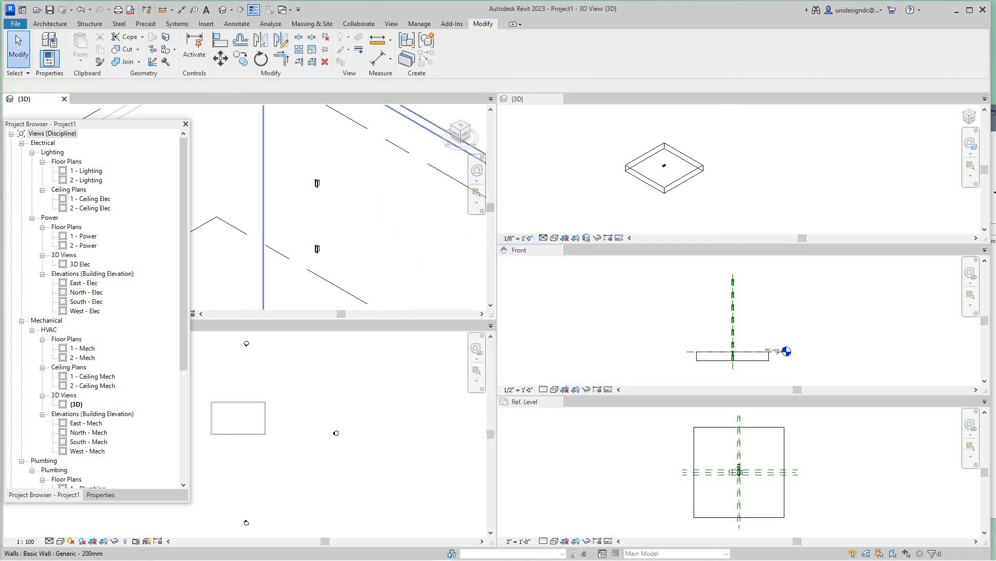
# Move the floating Project Browser lower to uncover more of the project's 3D view around the receptacles
pyautogui.scroll(-2, 245, 470)
pyautogui.moveTo(41, 124); pyautogui.dragTo(38, 187)
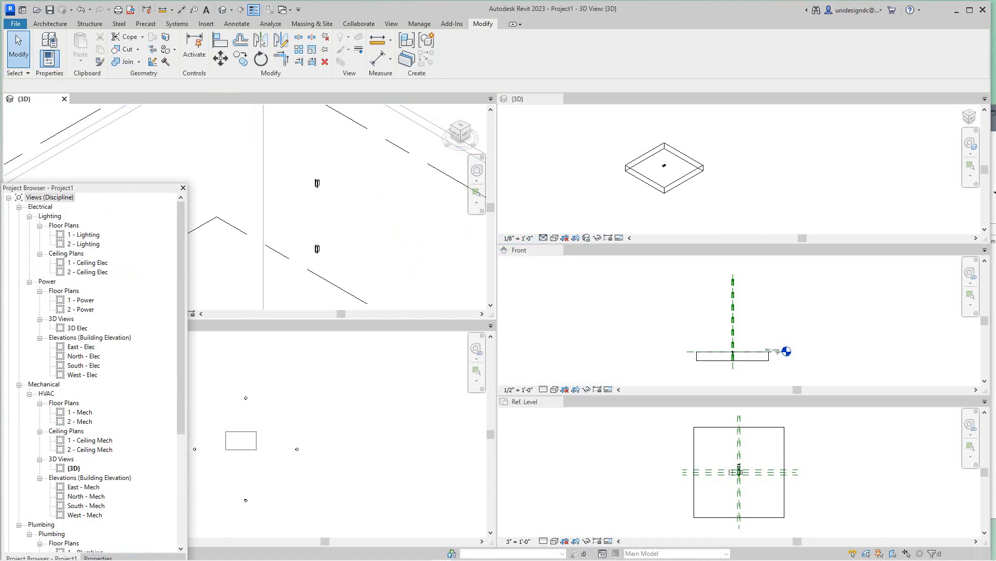
pyautogui.scroll(3, 315, 200)
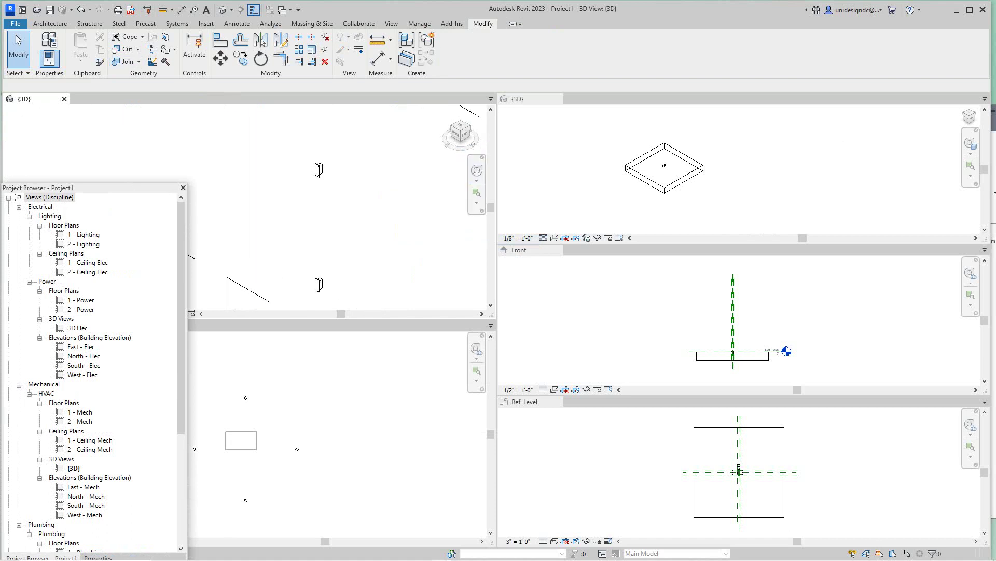
pyautogui.scroll(3, 680, 168)
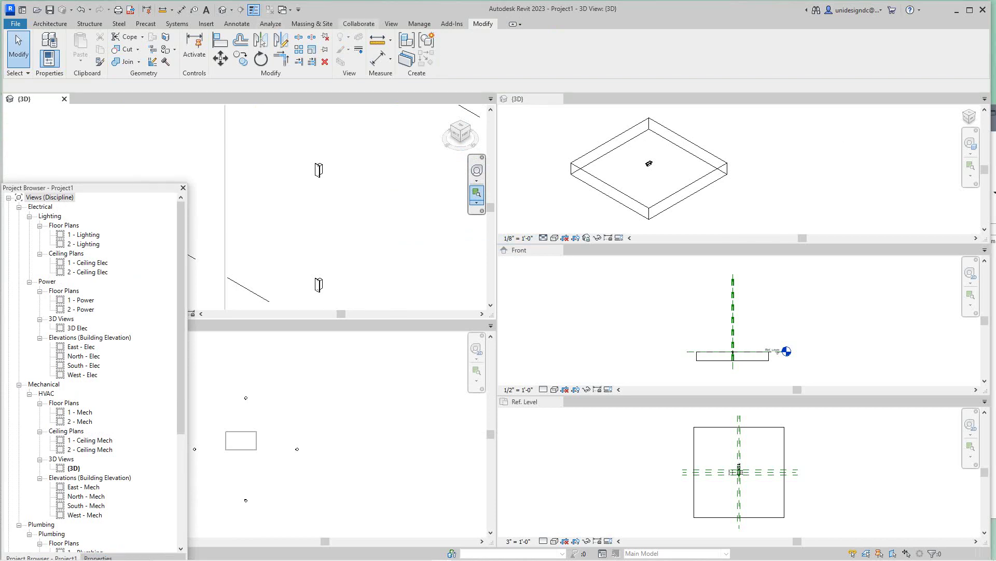
# Arrange the tiled views as tabs in a single window with the project's 3D view in front
pyautogui.click(391, 24)
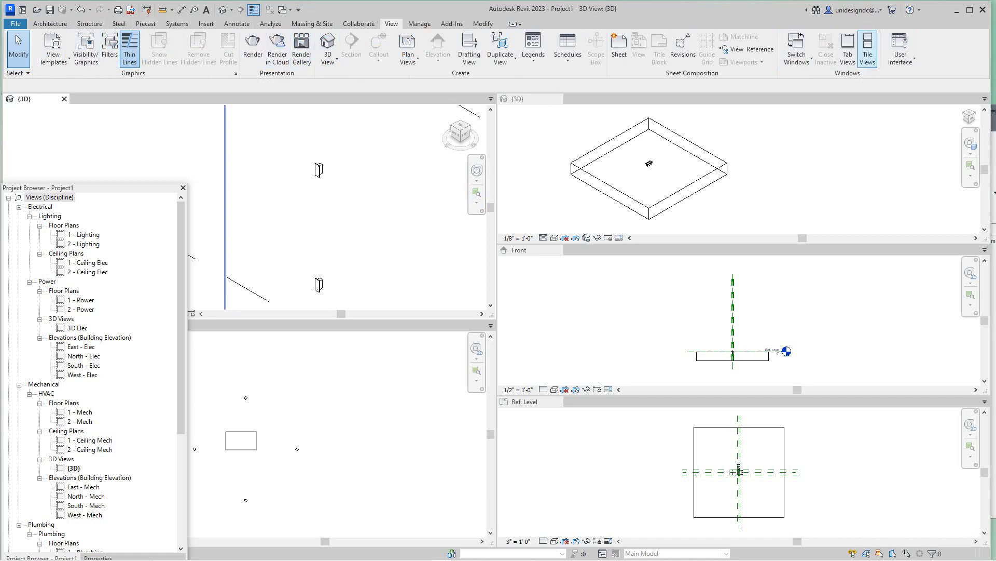
pyautogui.scroll(1, 747, 347)
pyautogui.scroll(7, 742, 473)
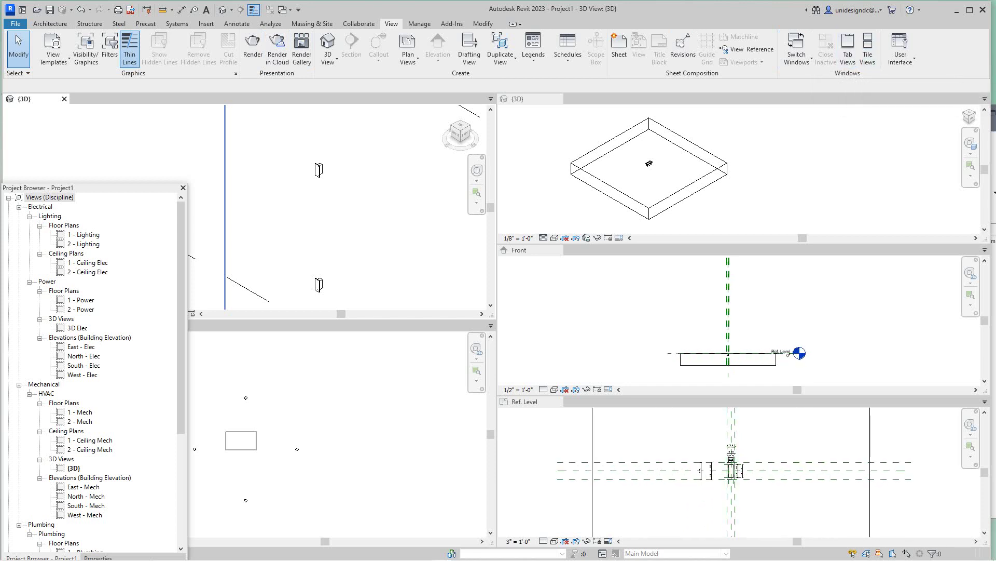
pyautogui.scroll(-4, 739, 467)
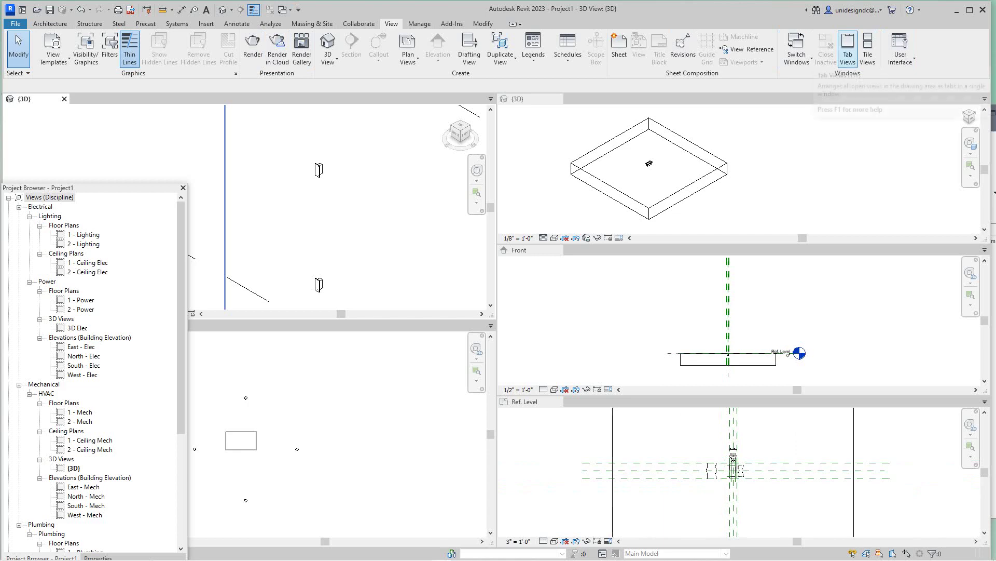
pyautogui.click(847, 50)
# Examine the two placed receptacles close up and in relation to their host wall
pyautogui.scroll(-5, 570, 264)
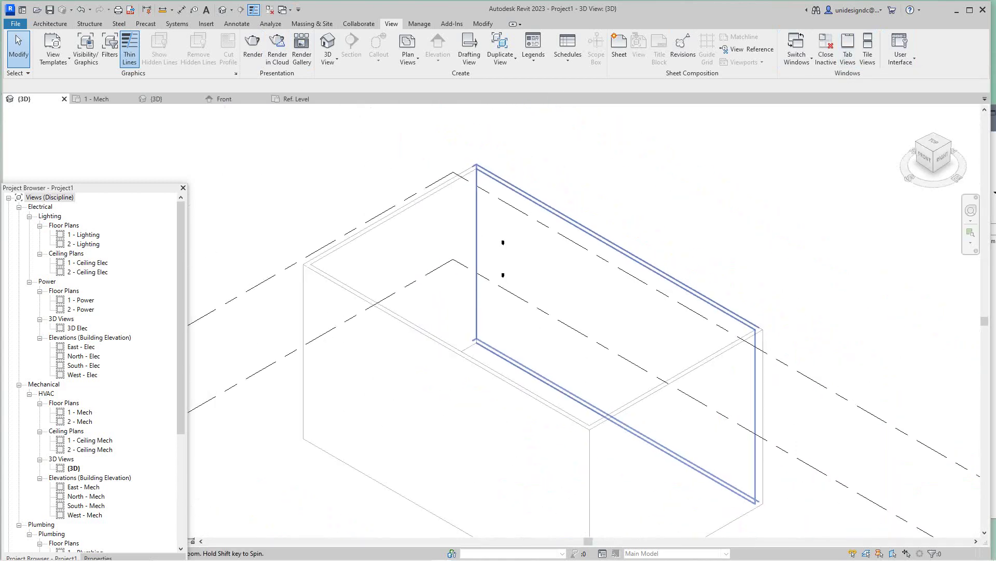
pyautogui.scroll(8, 517, 197)
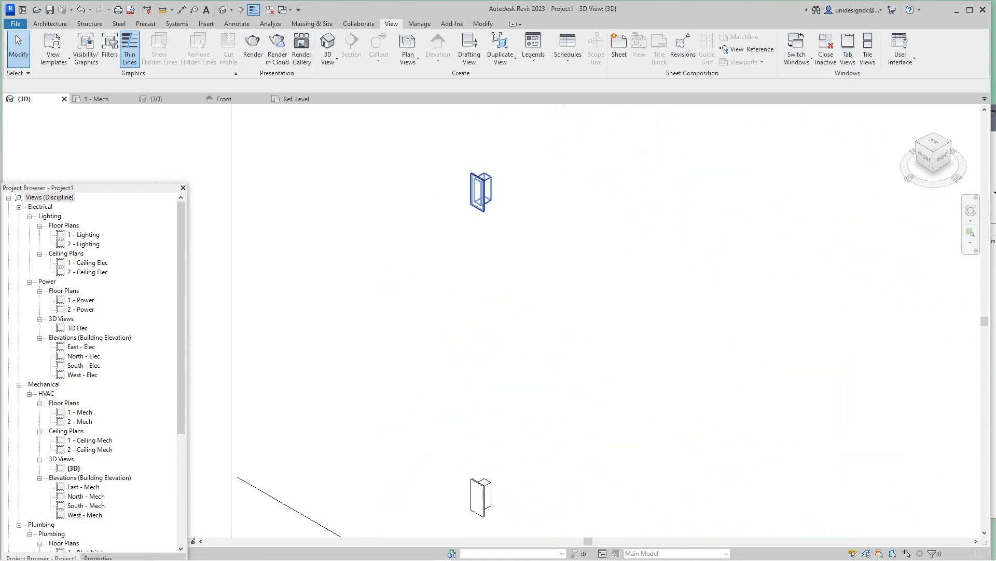
pyautogui.scroll(-1, 457, 159)
pyautogui.click(457, 159)
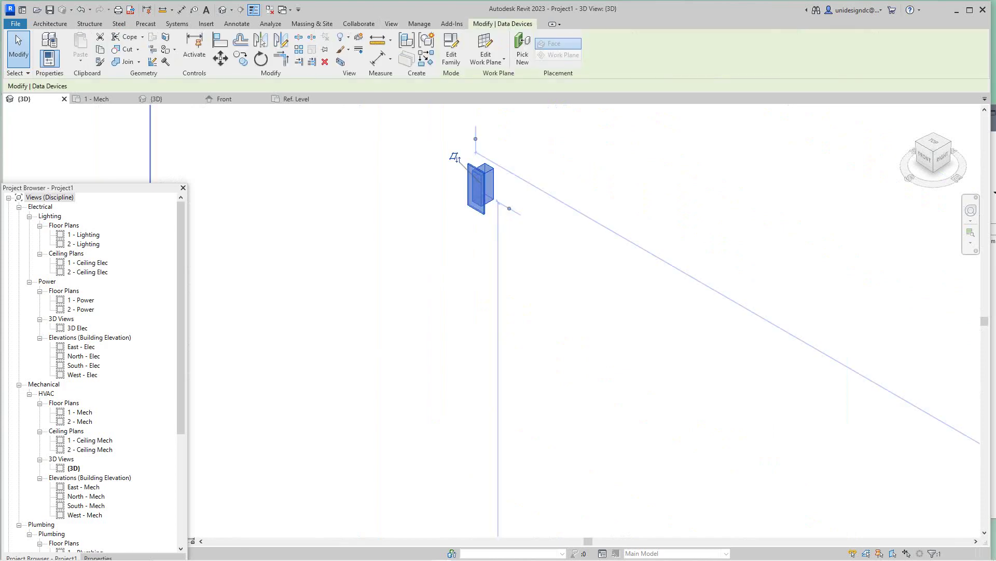
pyautogui.click(424, 239)
pyautogui.scroll(-5, 433, 237)
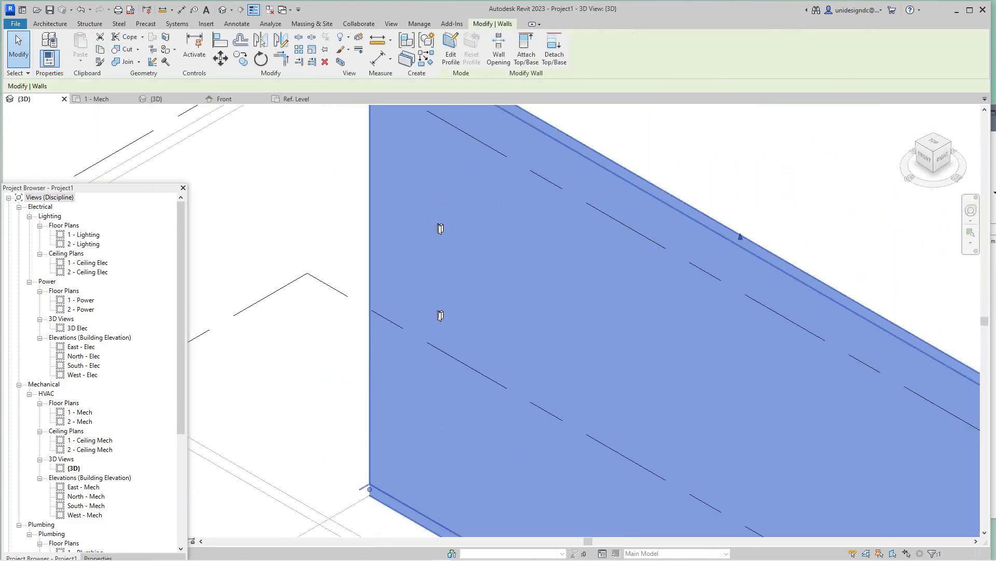
pyautogui.press('Escape')
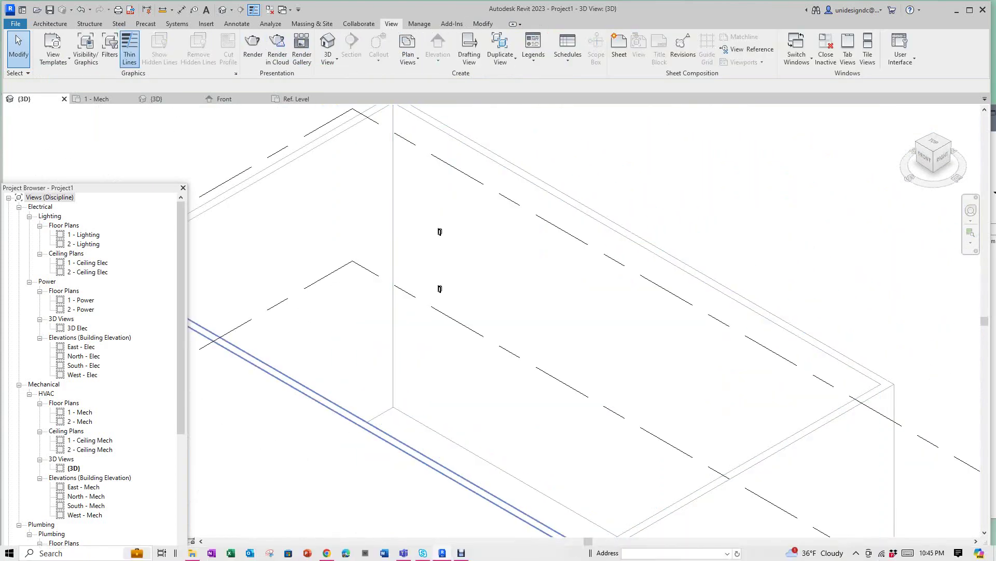
pyautogui.moveTo(461, 553)
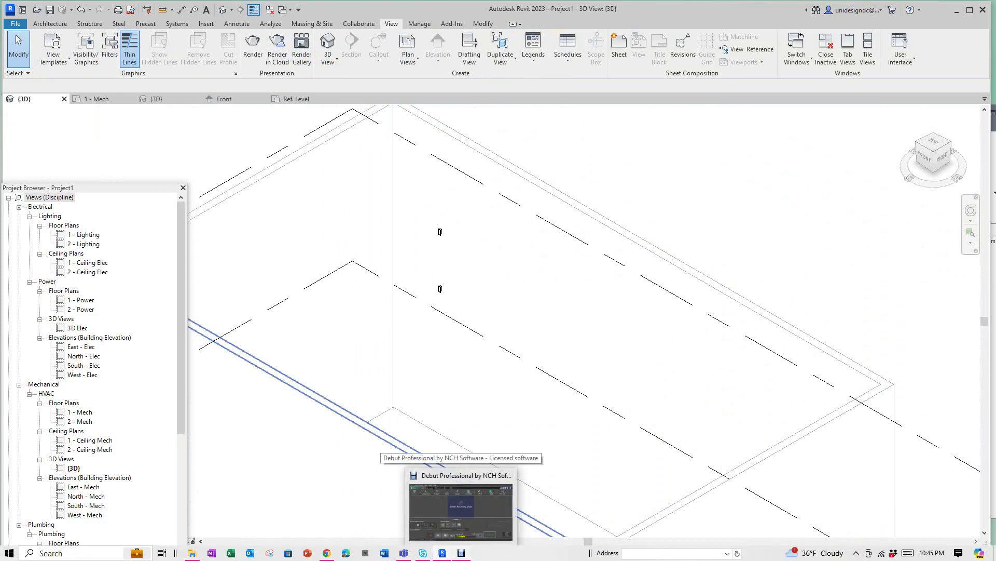
pyautogui.click(462, 511)
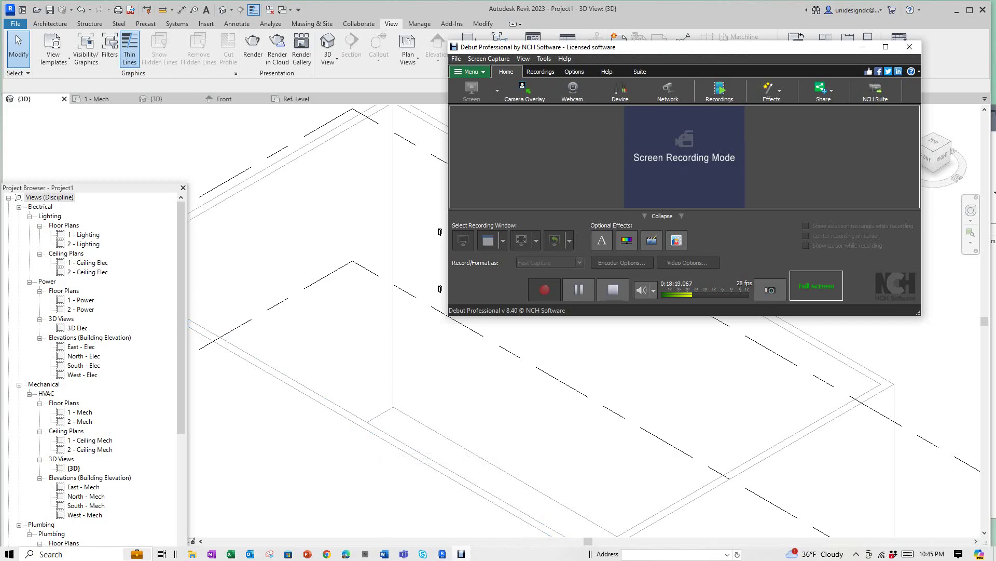